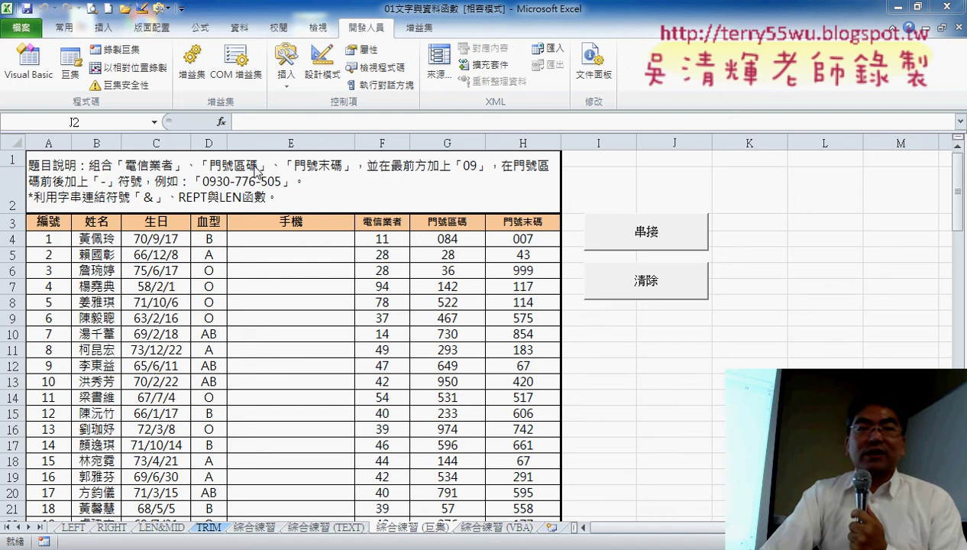
# Glance at the macro list, then select the 串接 and 清除 buttons together and delete them
pyautogui.click(76, 80)
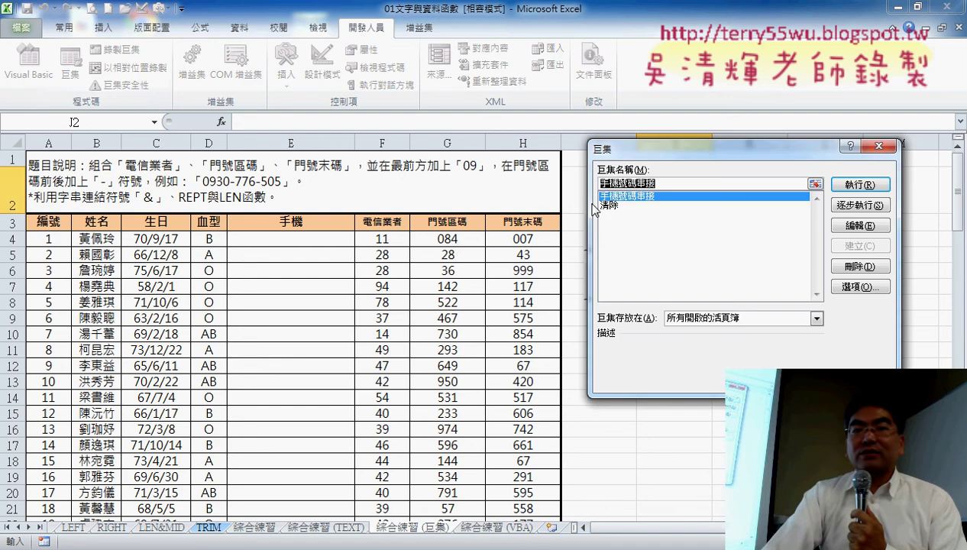
pyautogui.click(879, 145)
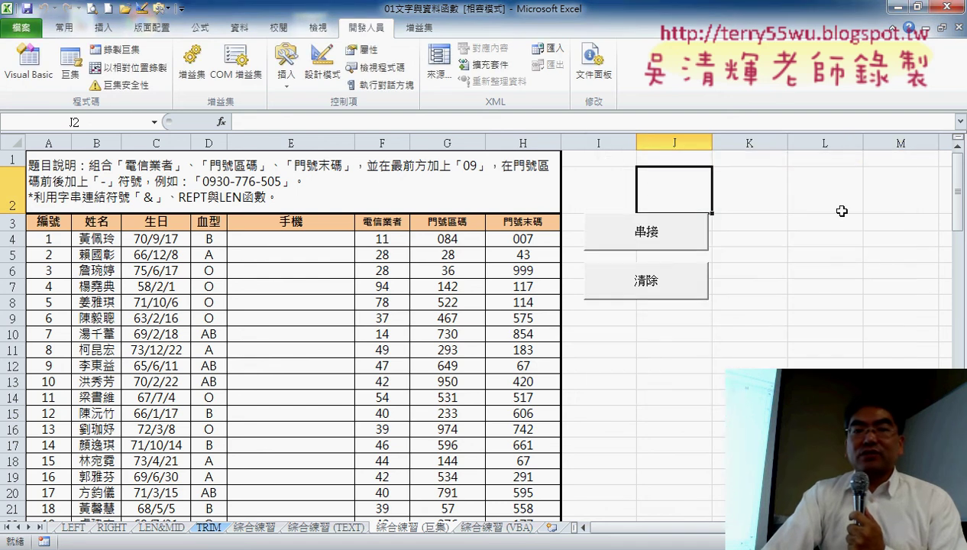
pyautogui.rightClick(666, 240)
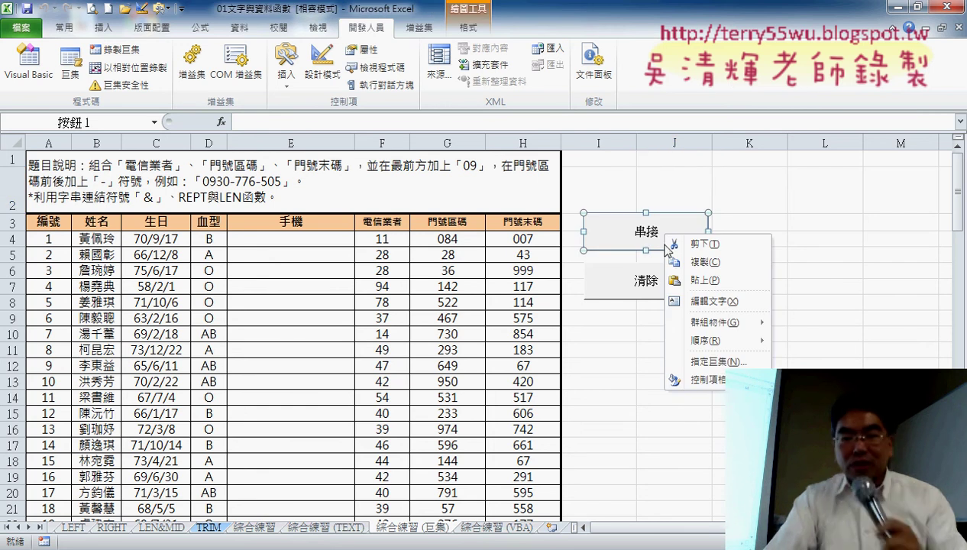
pyautogui.keyDown('ctrl'); pyautogui.click(625, 294); pyautogui.keyUp('ctrl')
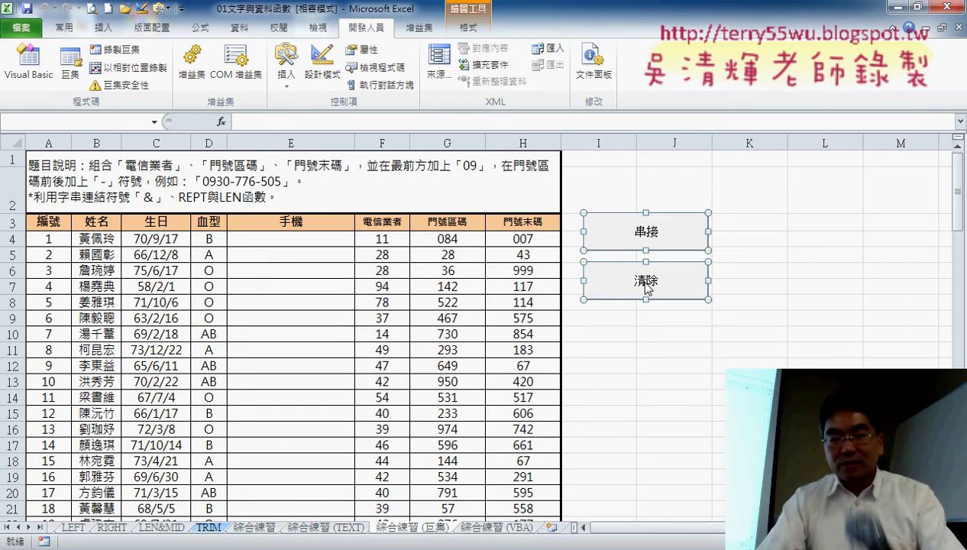
pyautogui.press('Delete')
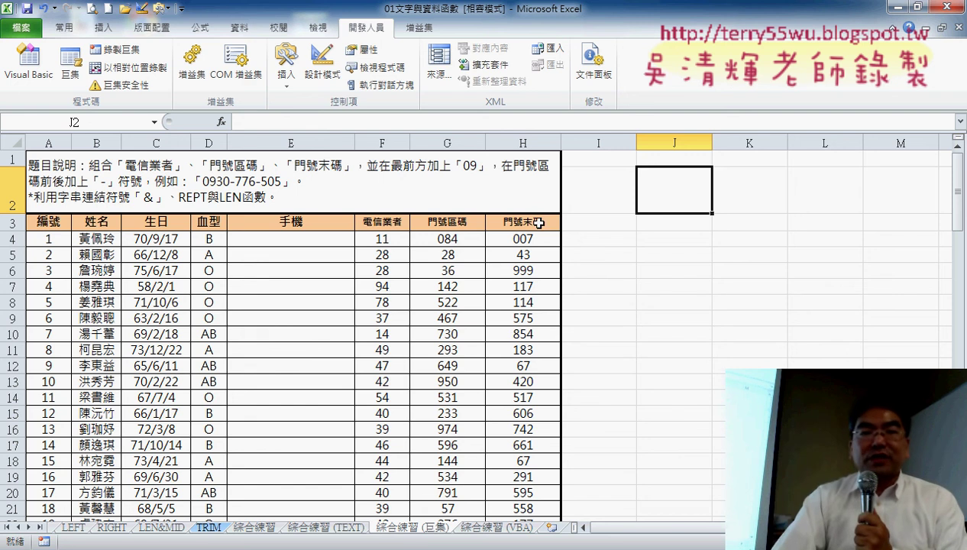
pyautogui.click(289, 90)
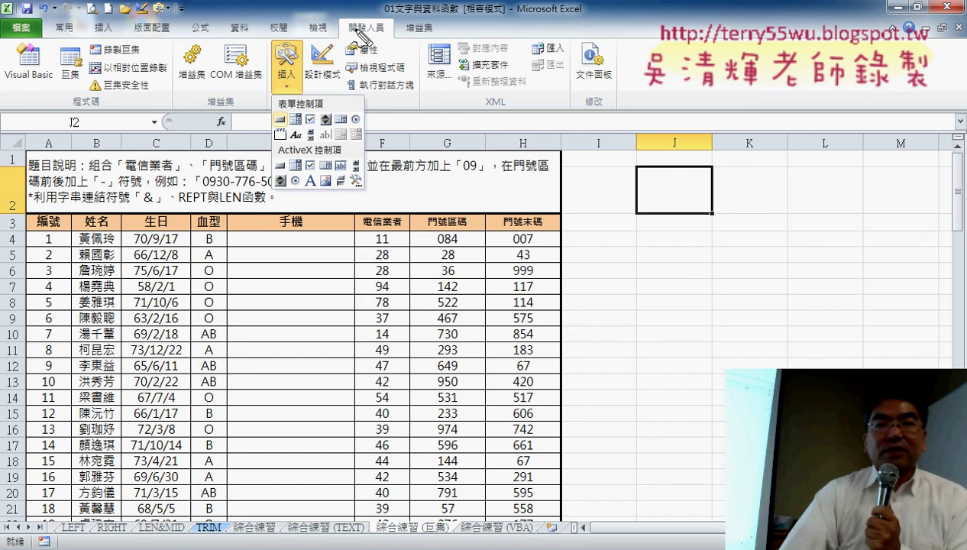
# Draw three attention marks on the ribbon for viewers, then clear them
pyautogui.moveTo(379, 21); pyautogui.dragTo(375, 44)
pyautogui.moveTo(283, 38)
pyautogui.mouseDown()
pyautogui.moveTo(313, 92)
pyautogui.moveTo(294, 129)
pyautogui.mouseUp()
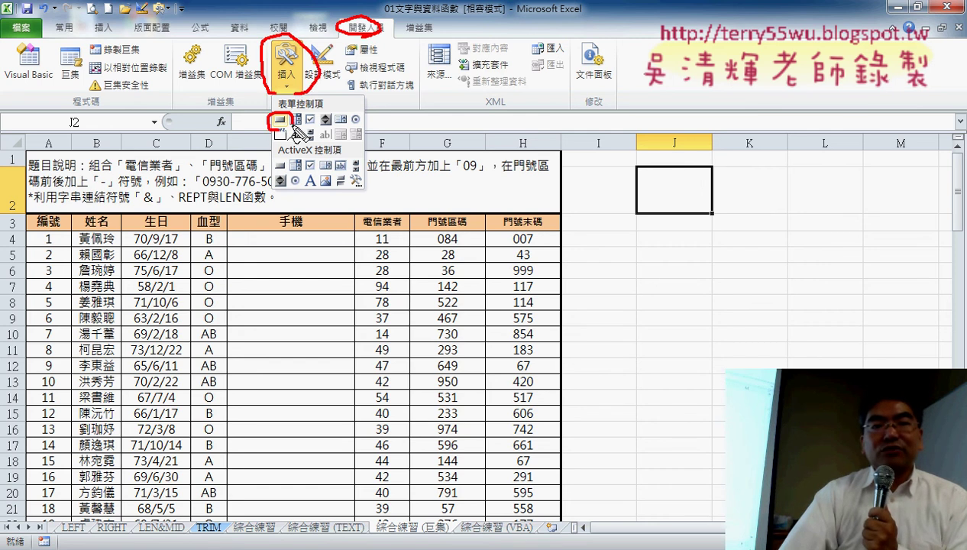
pyautogui.moveTo(246, 55); pyautogui.dragTo(272, 122)
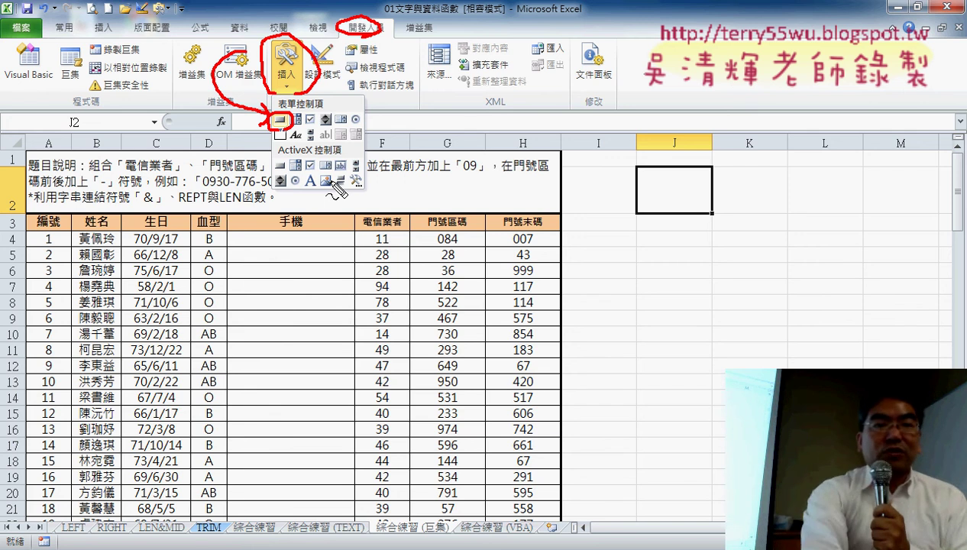
pyautogui.press('Escape')
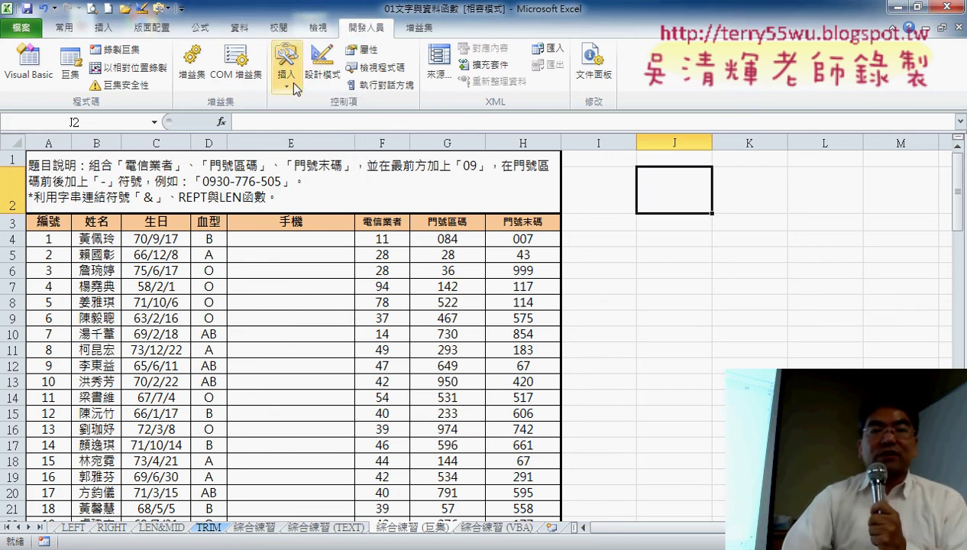
# Choose the Form Controls Button and start outlining it right of the table
pyautogui.click(287, 83)
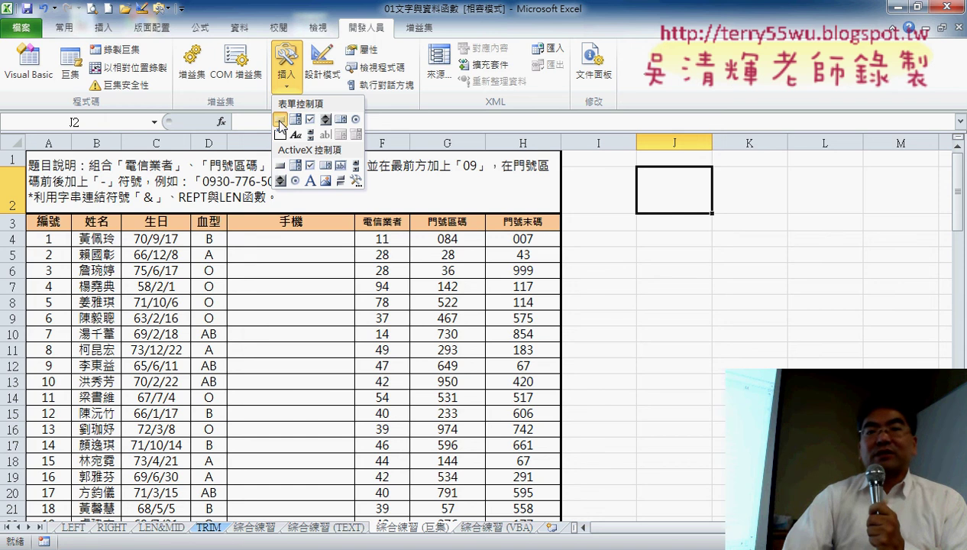
pyautogui.click(281, 121)
pyautogui.moveTo(591, 222); pyautogui.dragTo(727, 269)
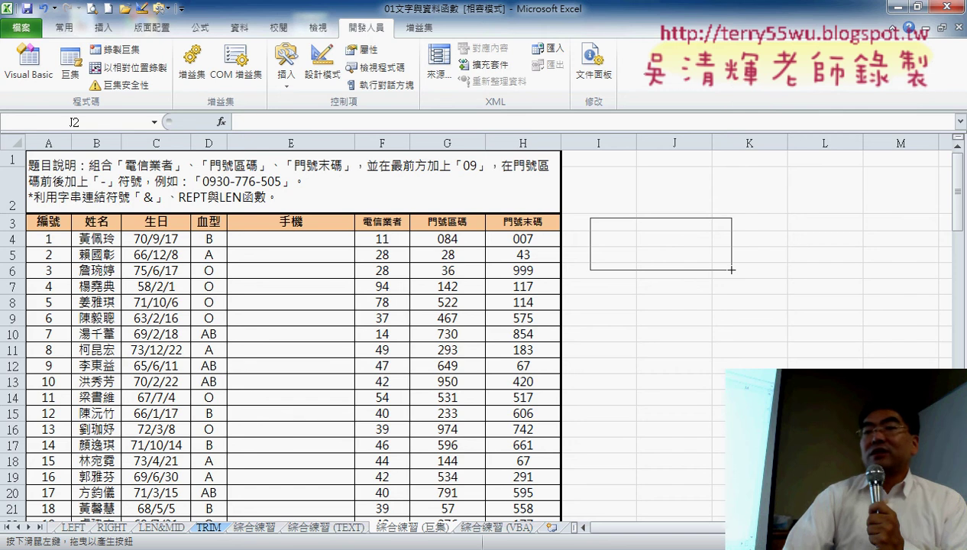
# Finish the button outline and link it to the 手機號碼串接 macro, copying '串接' from its name
pyautogui.moveTo(731, 269)
pyautogui.mouseDown()
pyautogui.moveTo(870, 370)
pyautogui.moveTo(785, 284)
pyautogui.moveTo(822, 315)
pyautogui.moveTo(842, 317)
pyautogui.moveTo(790, 295)
pyautogui.moveTo(862, 342)
pyautogui.moveTo(810, 296)
pyautogui.mouseUp()
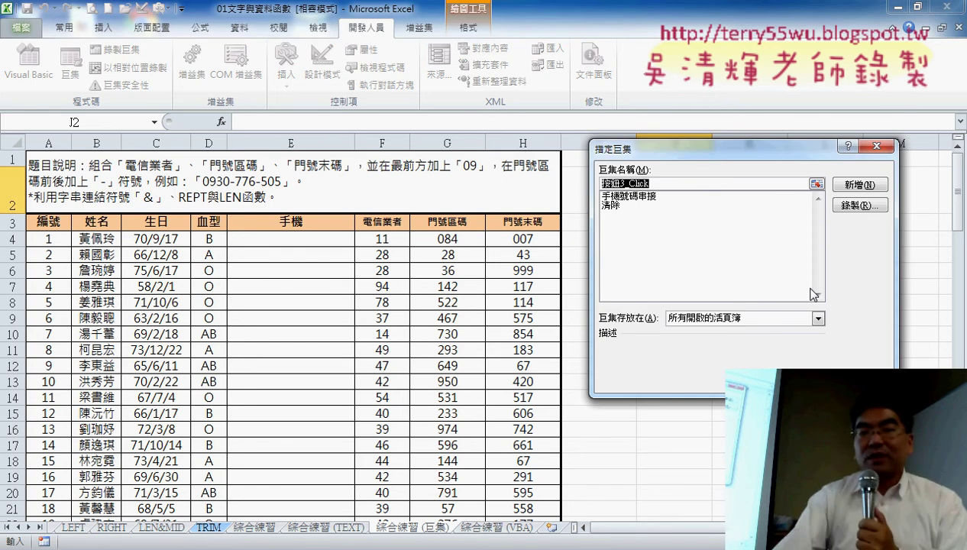
pyautogui.click(634, 196)
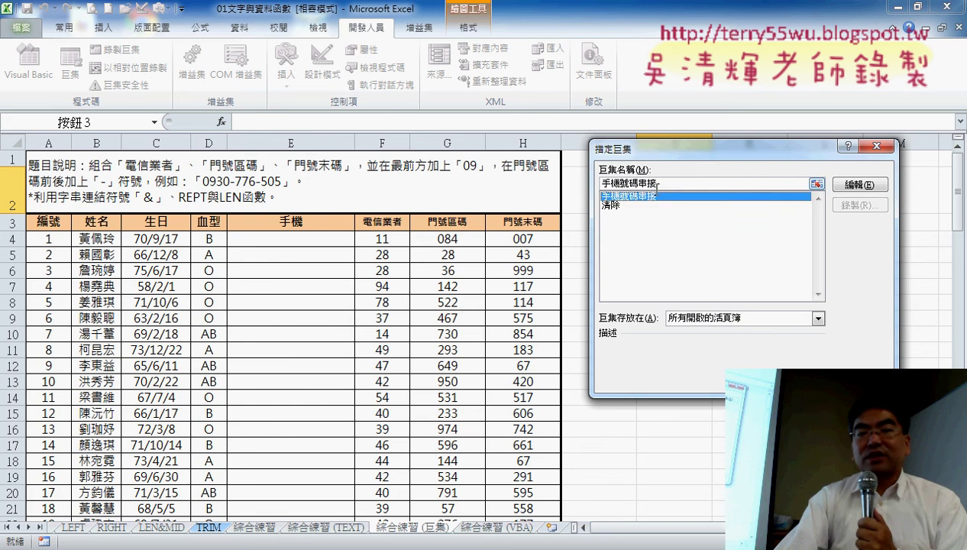
pyautogui.moveTo(657, 186); pyautogui.dragTo(641, 191)
pyautogui.rightClick(641, 184)
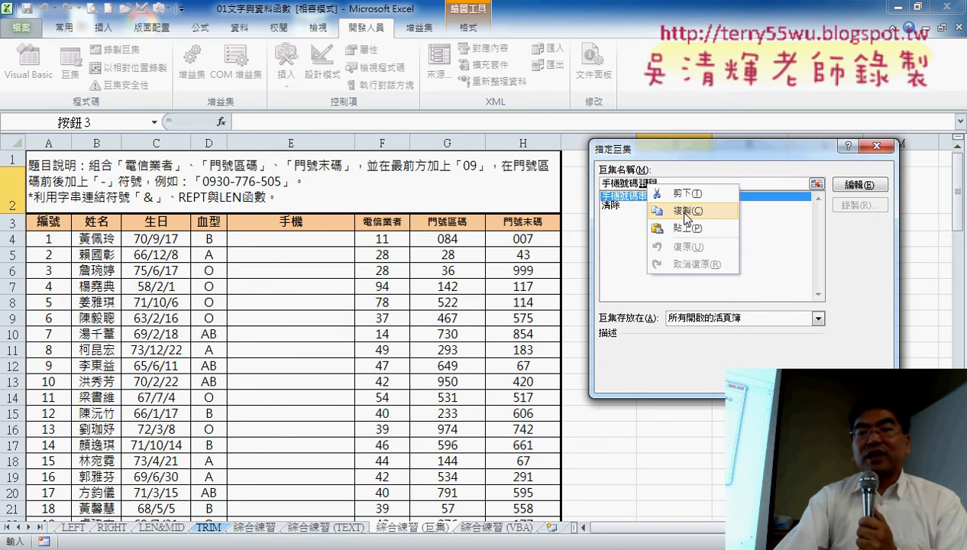
pyautogui.click(685, 218)
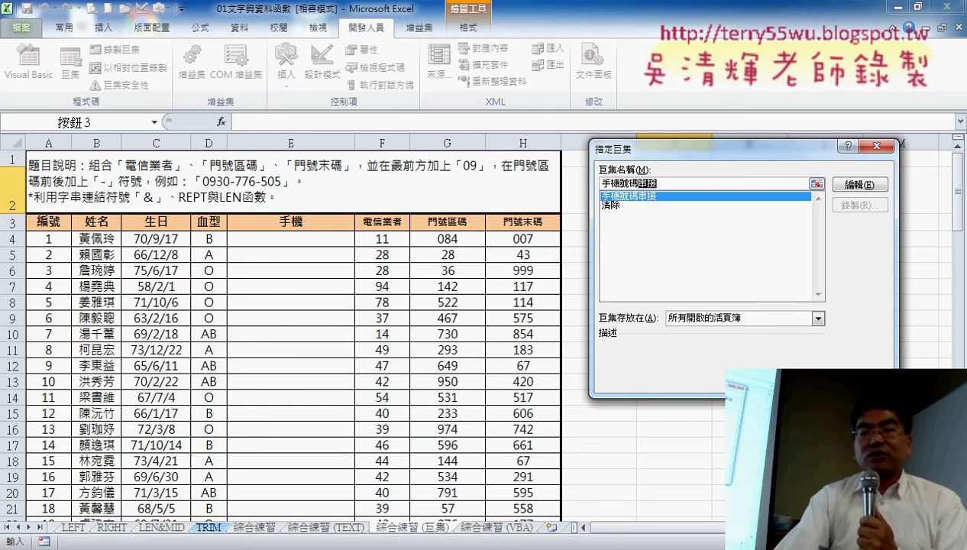
pyautogui.press('Escape')
# Change the new button's caption to 串接
pyautogui.click(682, 256)
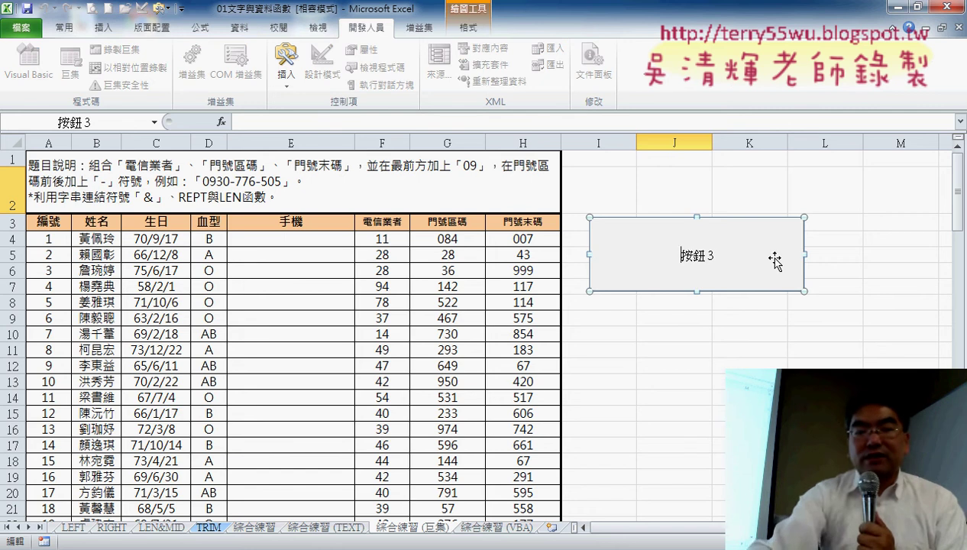
pyautogui.press('Delete')
pyautogui.press('Delete')
pyautogui.press('Delete')
pyautogui.press('Delete')
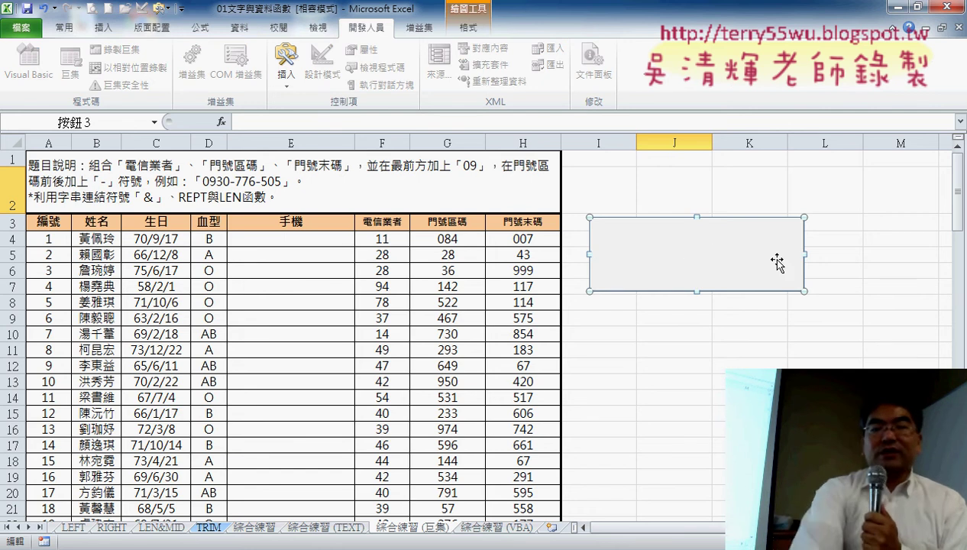
pyautogui.write('串接')
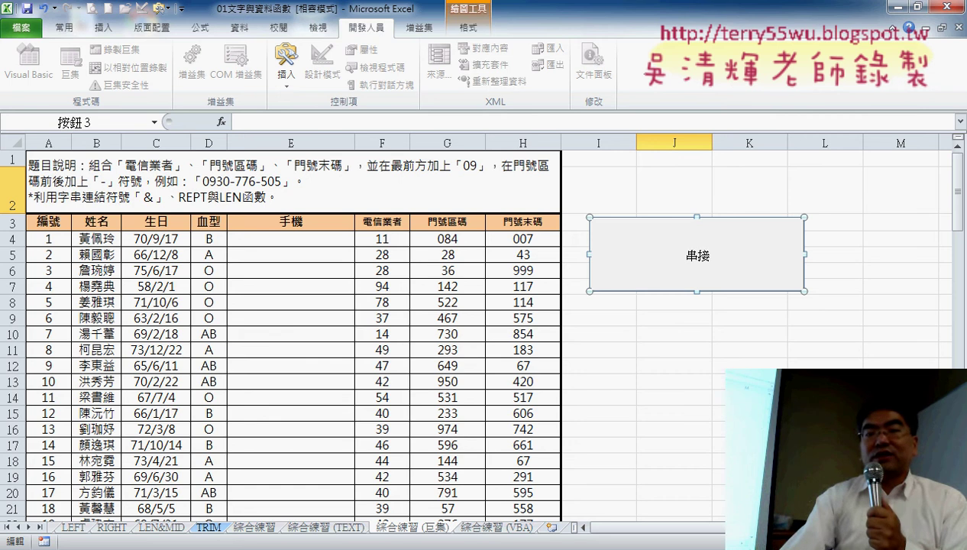
pyautogui.click(750, 397)
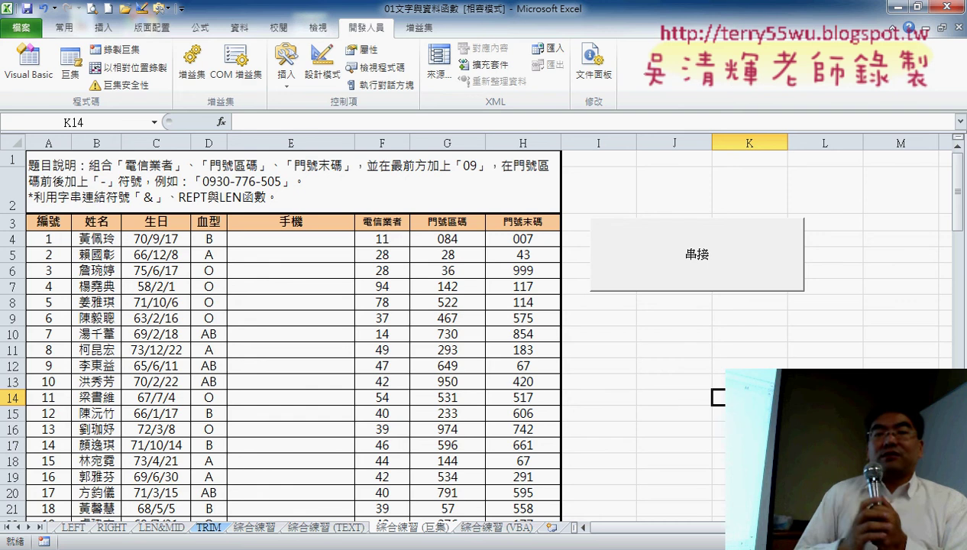
# Draw a trial button below the first, then cancel and delete it
pyautogui.click(287, 73)
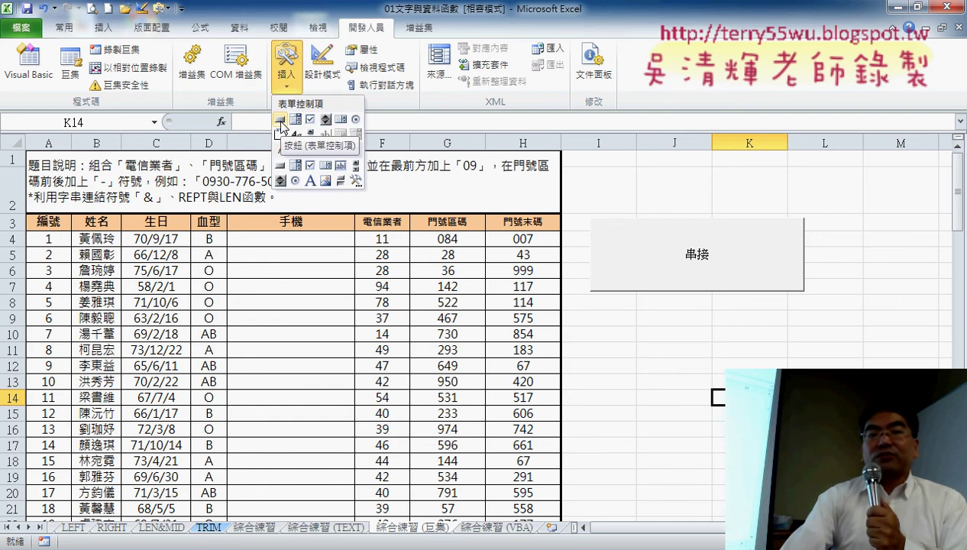
pyautogui.click(280, 120)
pyautogui.moveTo(593, 307); pyautogui.dragTo(800, 386)
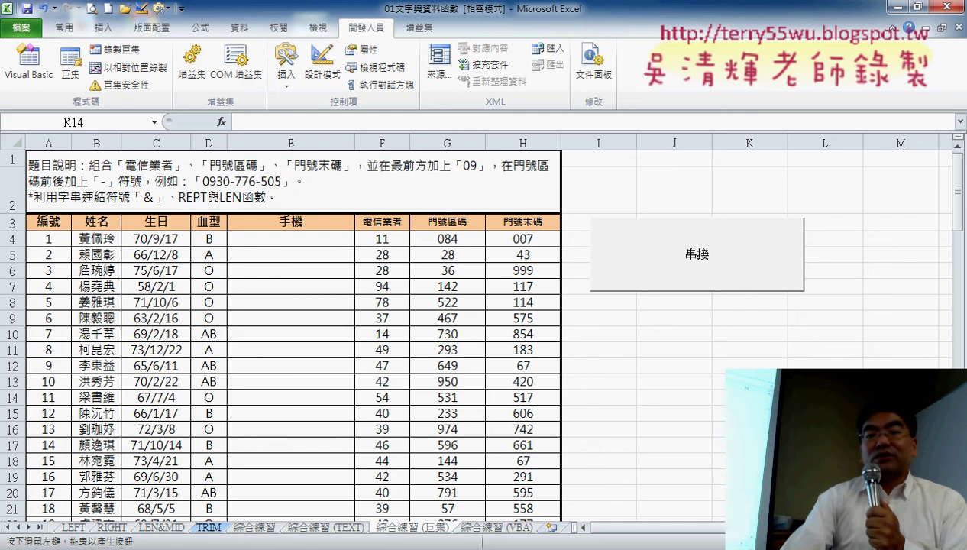
pyautogui.moveTo(800, 387); pyautogui.dragTo(801, 387)
pyautogui.press('Escape')
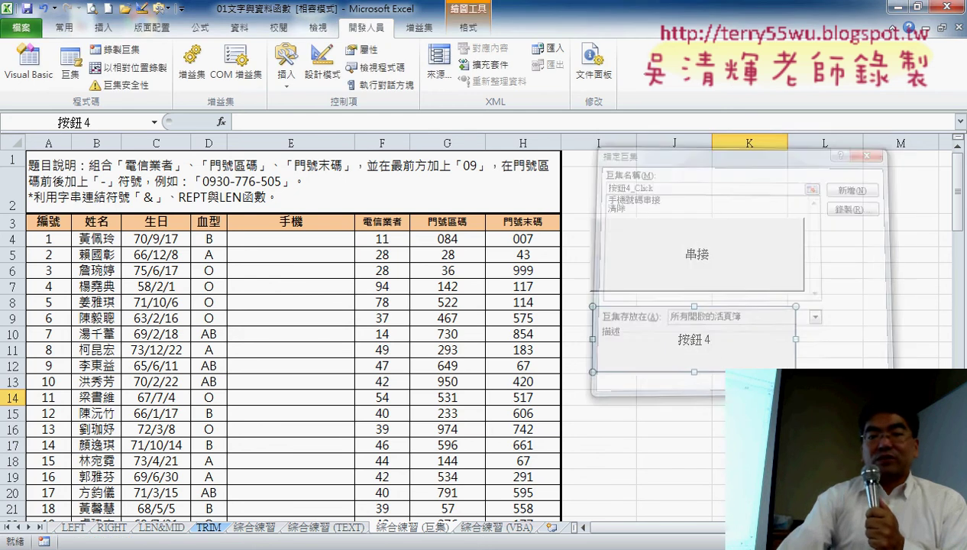
pyautogui.press('Delete')
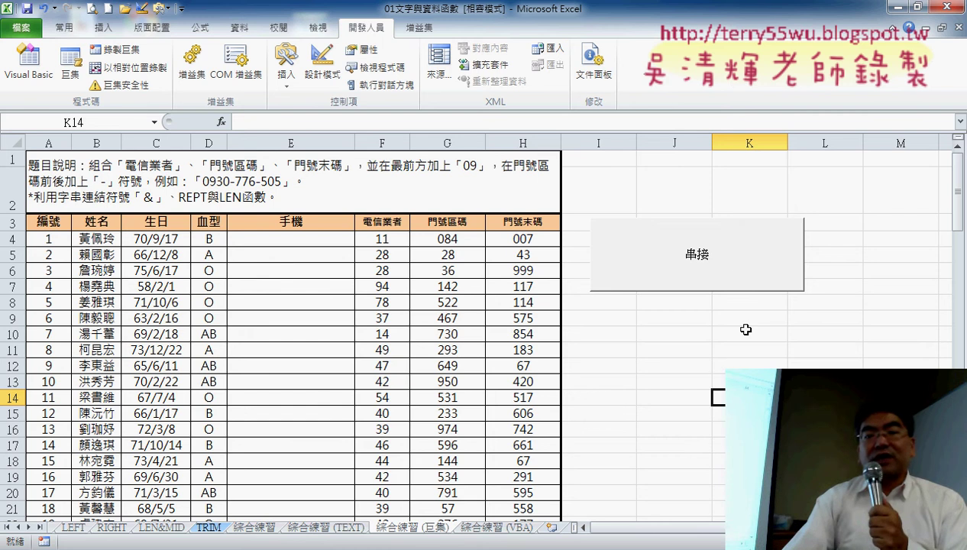
# Copy the 串接 button and paste the copy at cell I9
pyautogui.rightClick(739, 262)
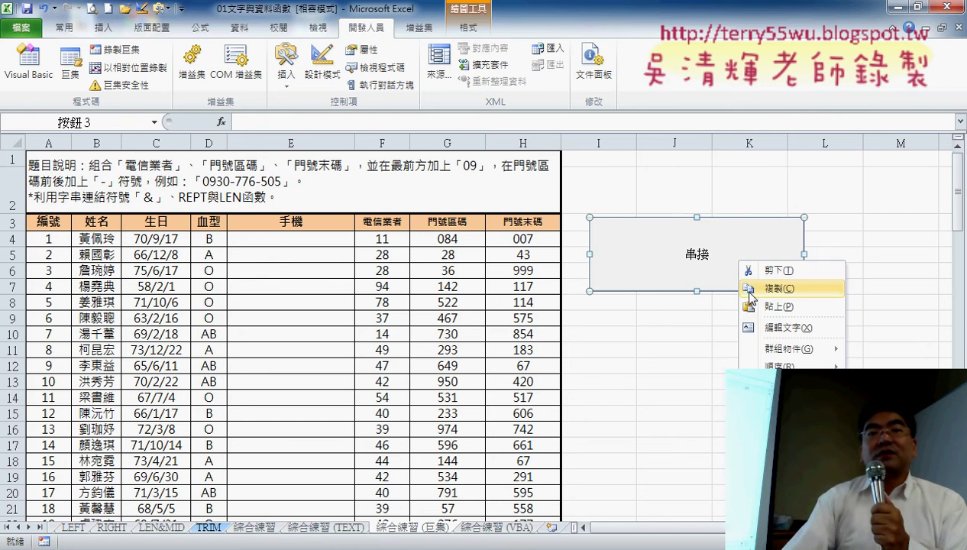
pyautogui.click(611, 307)
pyautogui.click(601, 313)
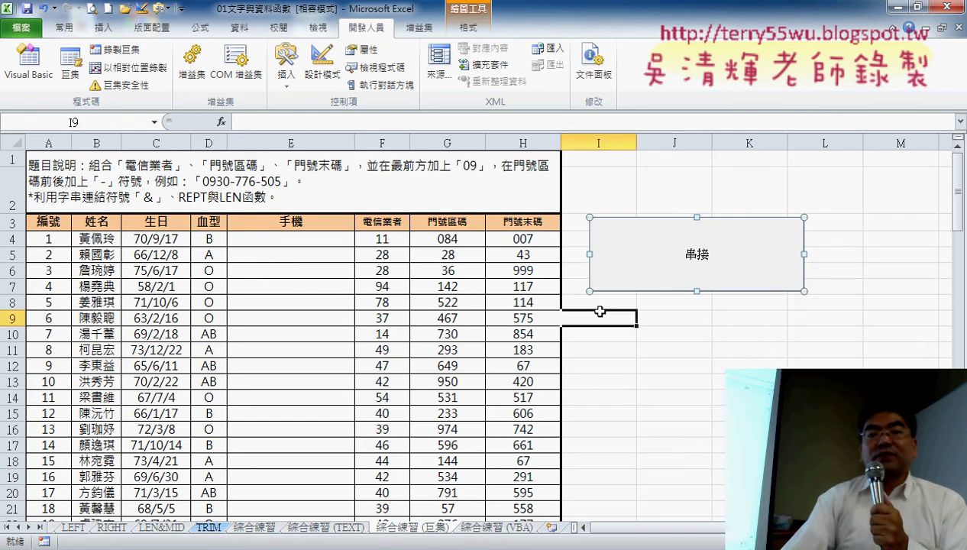
pyautogui.rightClick(600, 312)
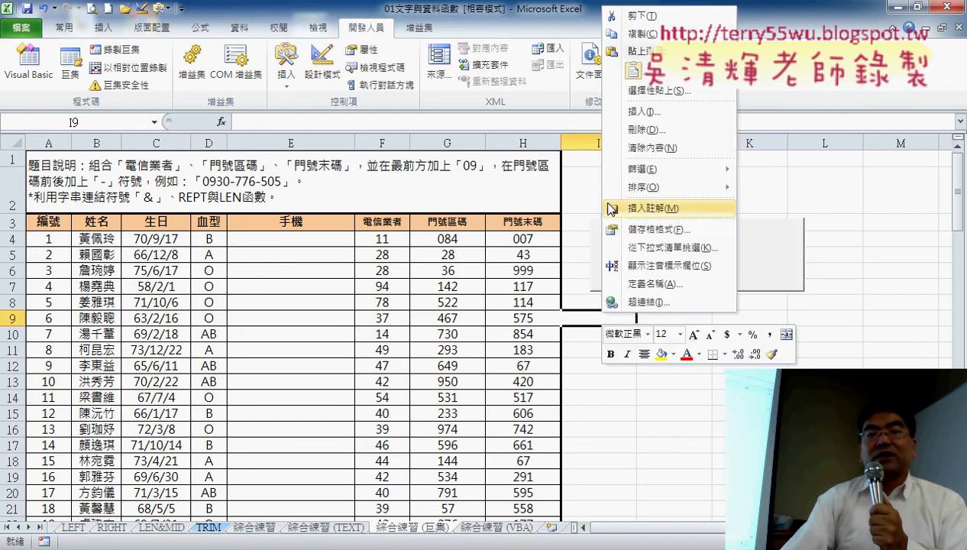
pyautogui.click(634, 75)
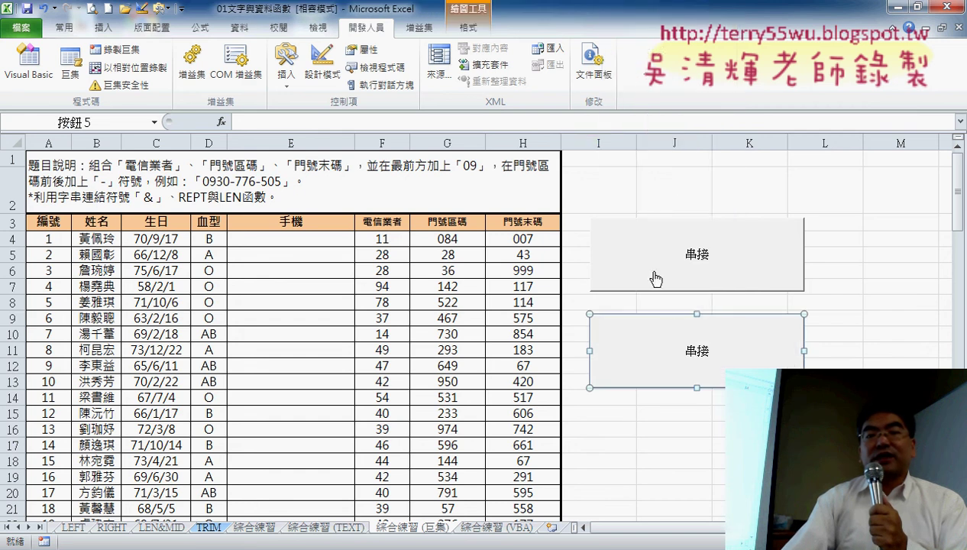
# Move the copied button beneath 串接 and assign it the 清除 macro
pyautogui.moveTo(672, 327); pyautogui.dragTo(671, 313)
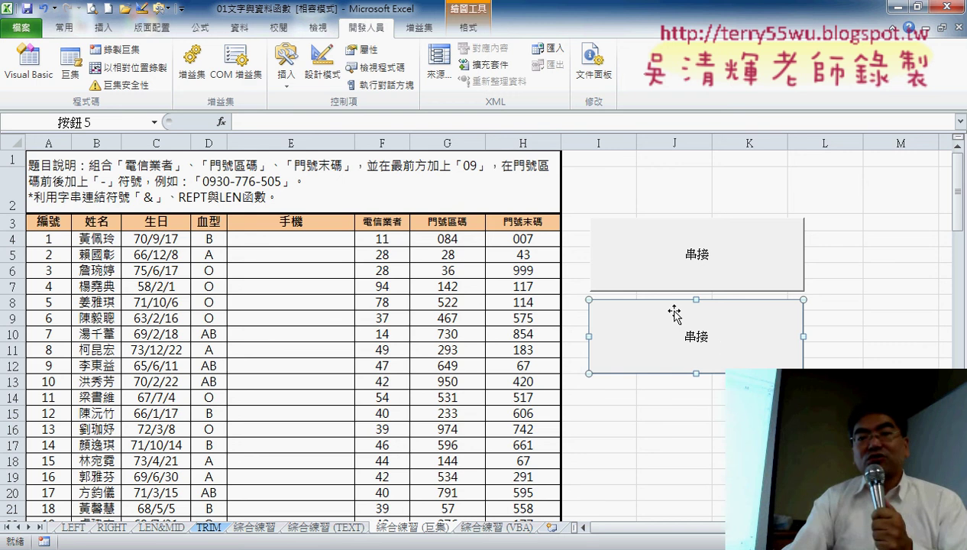
pyautogui.rightClick(722, 350)
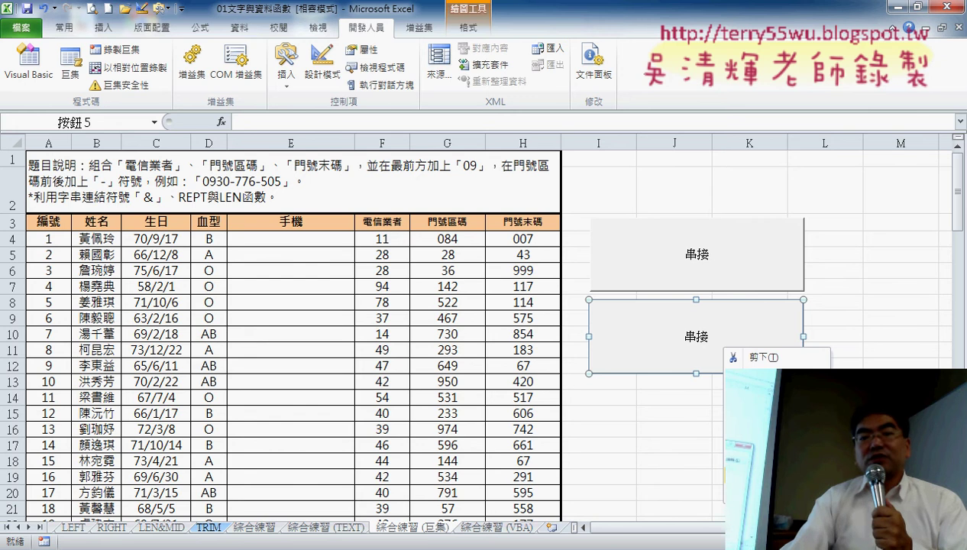
pyautogui.click(771, 466)
pyautogui.click(660, 361)
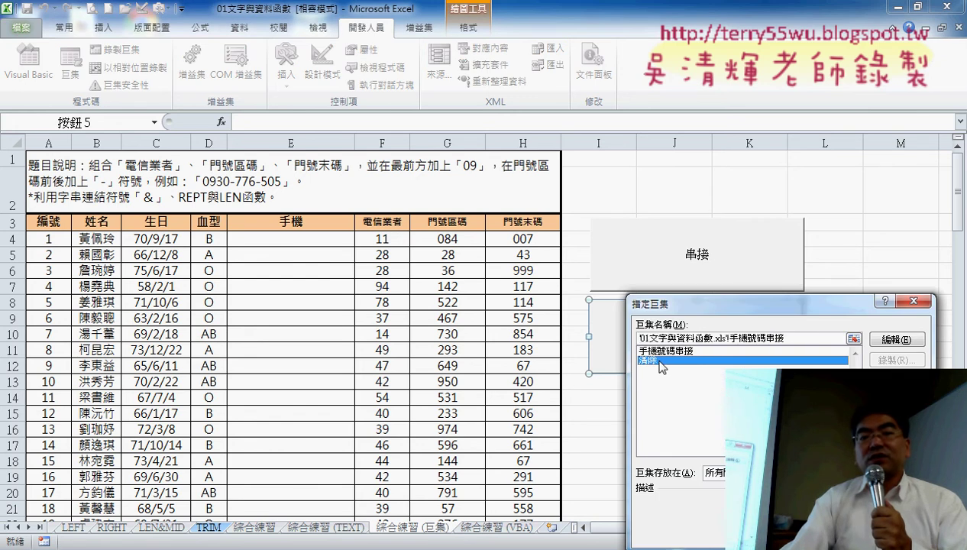
pyautogui.doubleClick(662, 341)
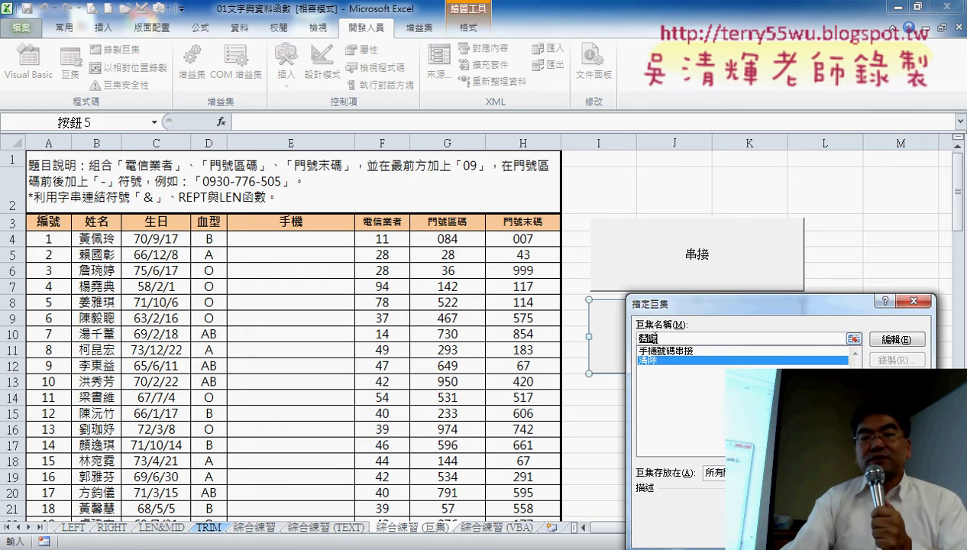
pyautogui.rightClick(648, 338)
pyautogui.click(680, 366)
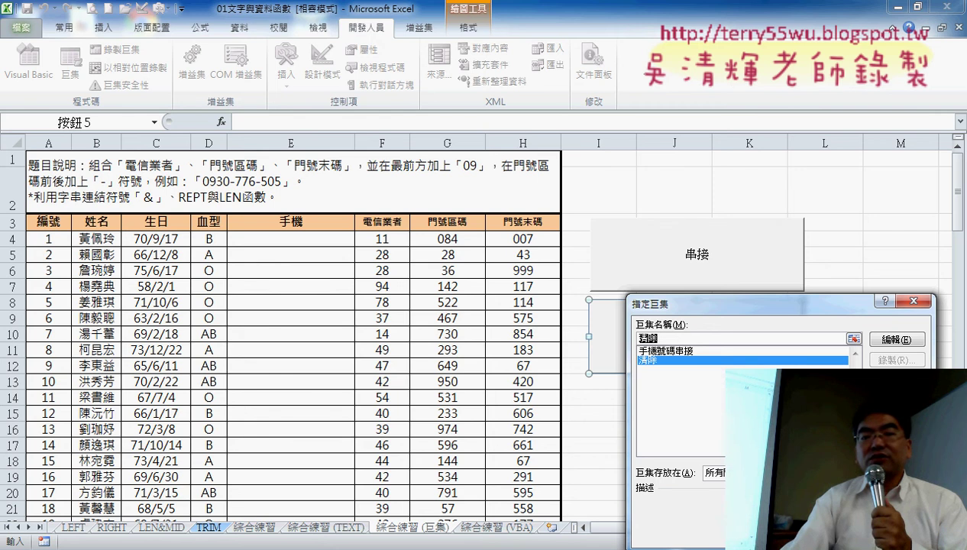
pyautogui.press('Return')
# Replace the copied button's 串接 caption with 清除
pyautogui.click(685, 337)
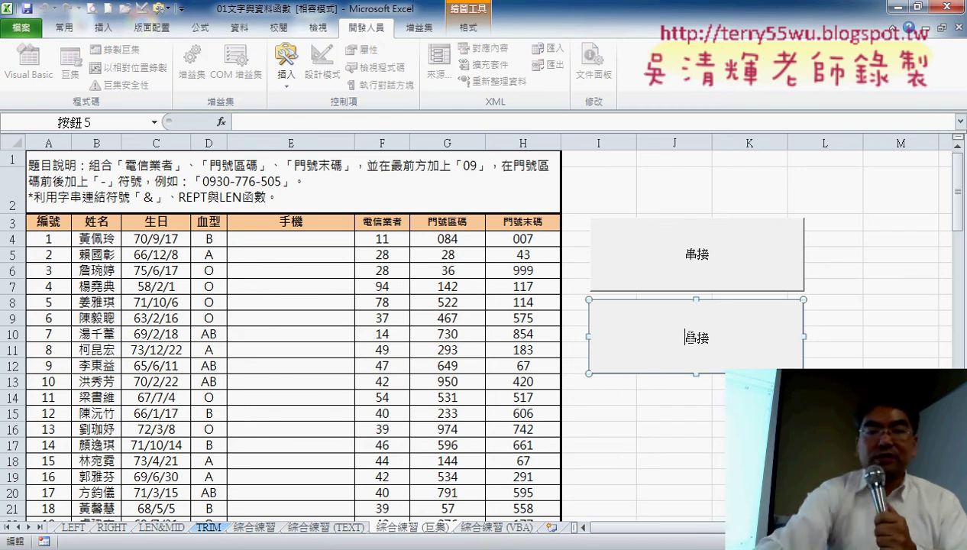
pyautogui.press('Delete')
pyautogui.press('Delete')
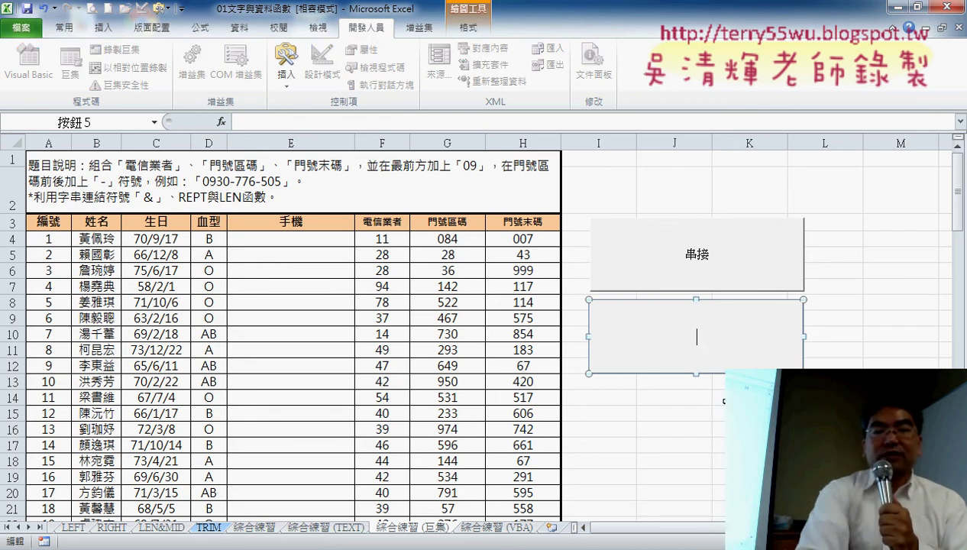
pyautogui.write('清除')
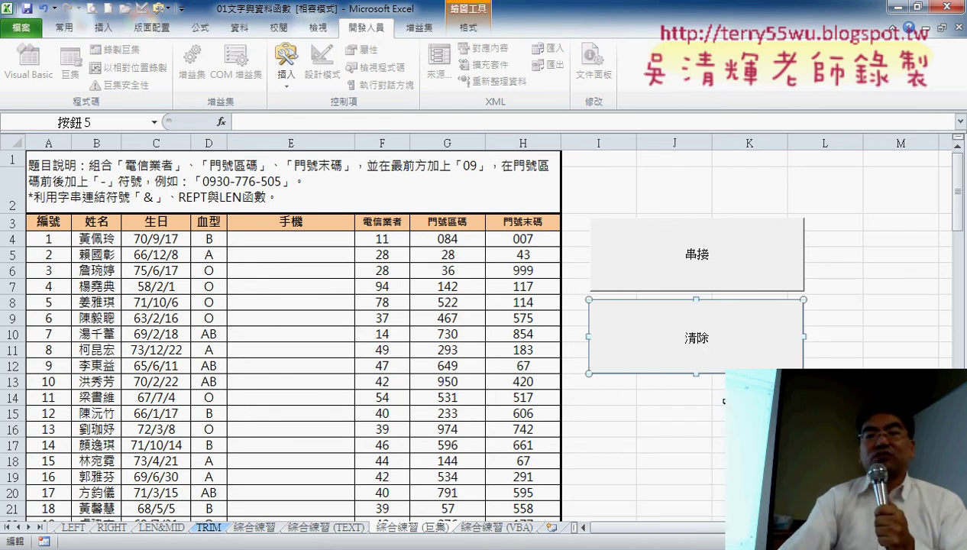
pyautogui.click(722, 413)
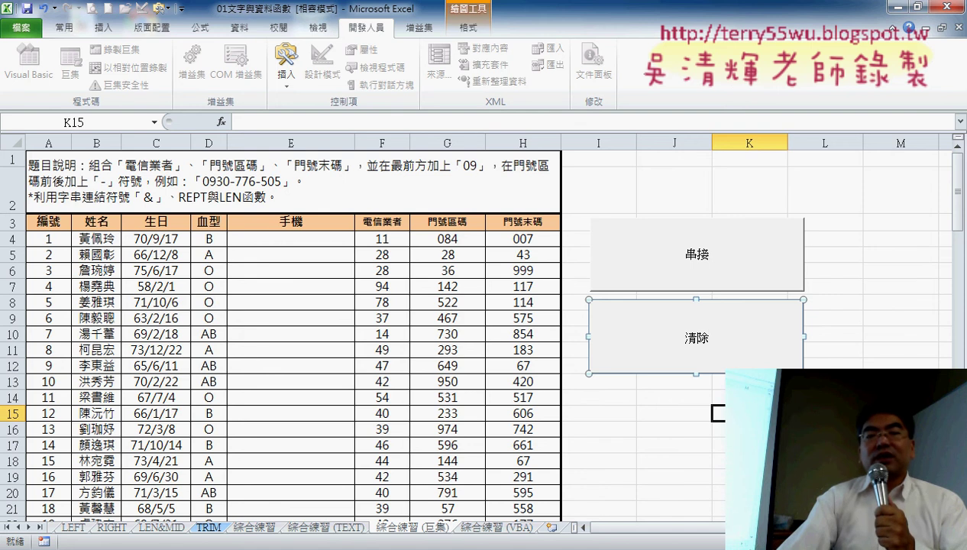
# Test the buttons twice: 串接 fills column E with phone numbers, 清除 clears it
pyautogui.click(697, 260)
pyautogui.click(703, 344)
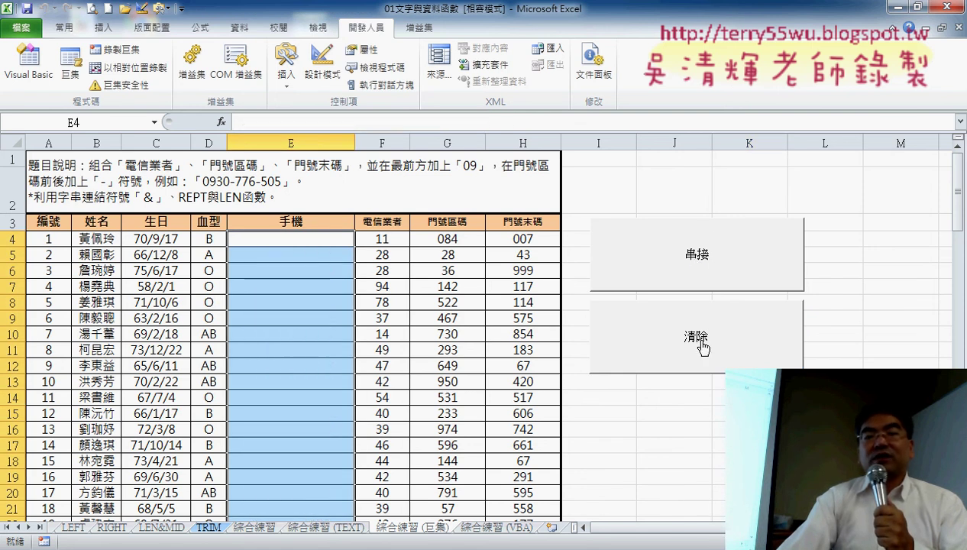
pyautogui.click(706, 237)
pyautogui.click(710, 348)
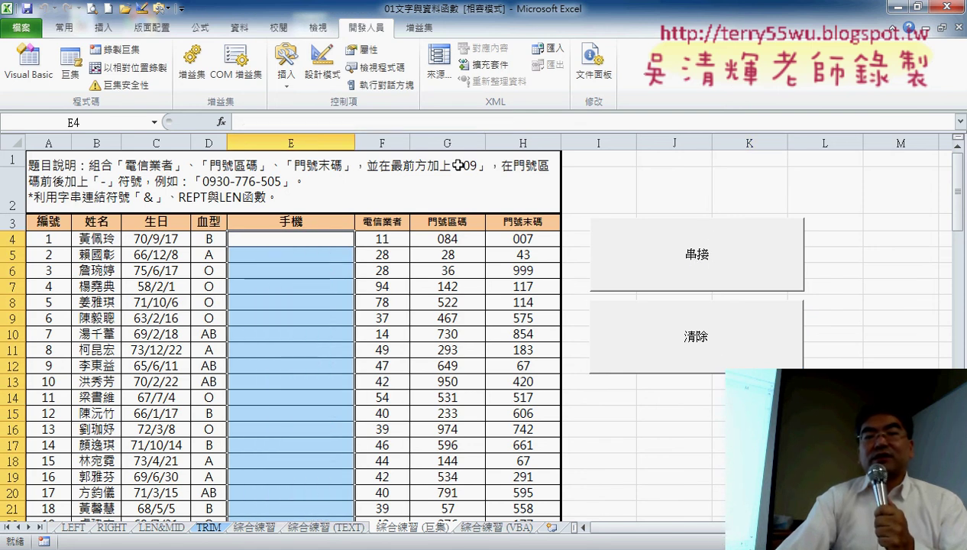
pyautogui.click(286, 72)
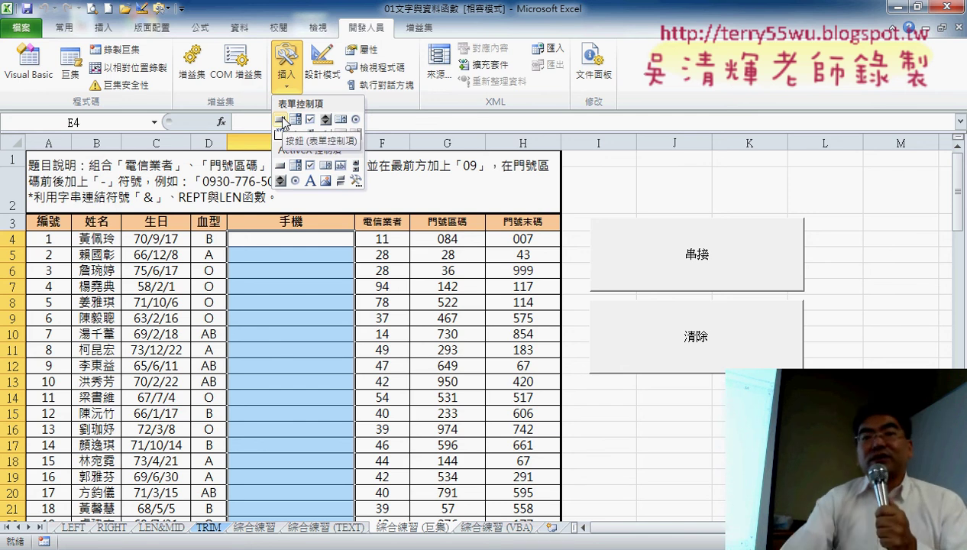
# Through Format Control, give the 串接 button's caption font size 20 in red
pyautogui.rightClick(712, 263)
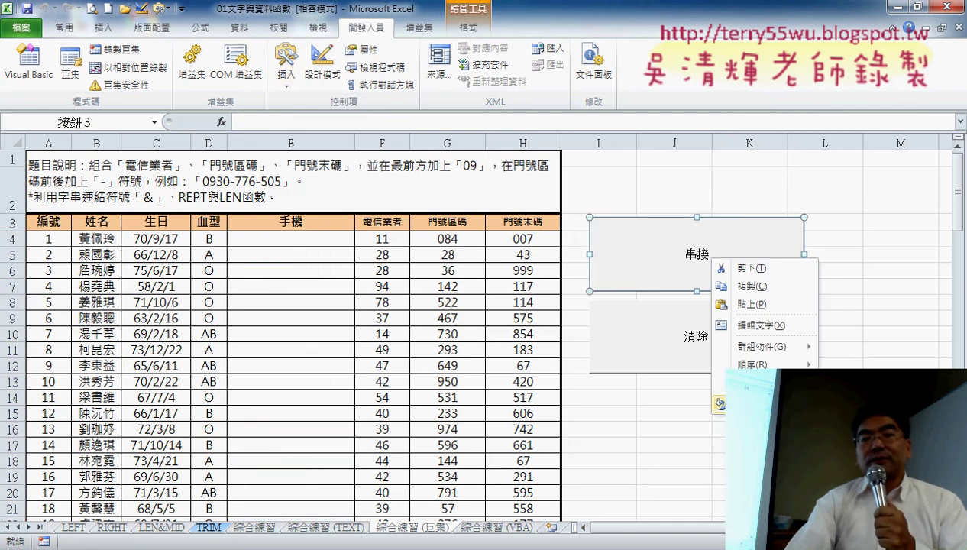
pyautogui.click(749, 403)
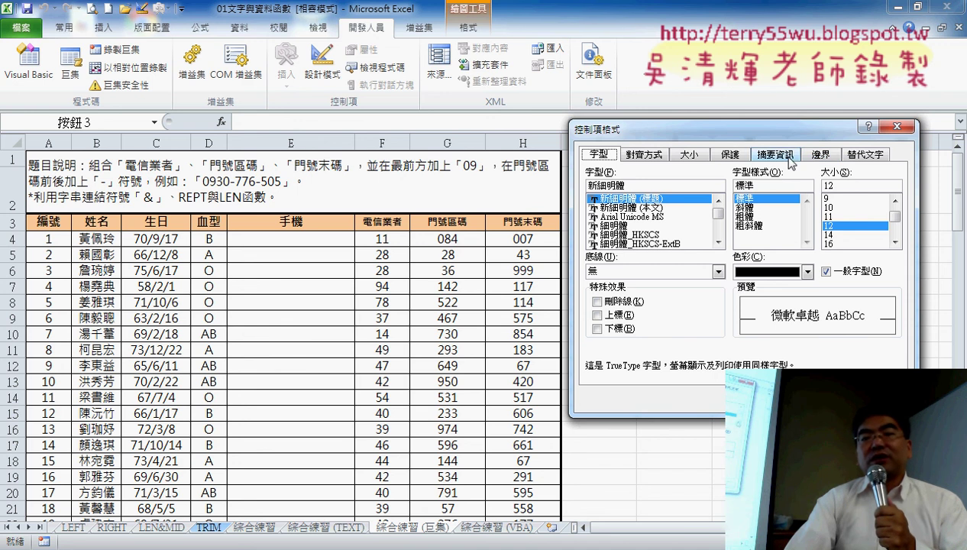
pyautogui.click(895, 243)
pyautogui.click(896, 243)
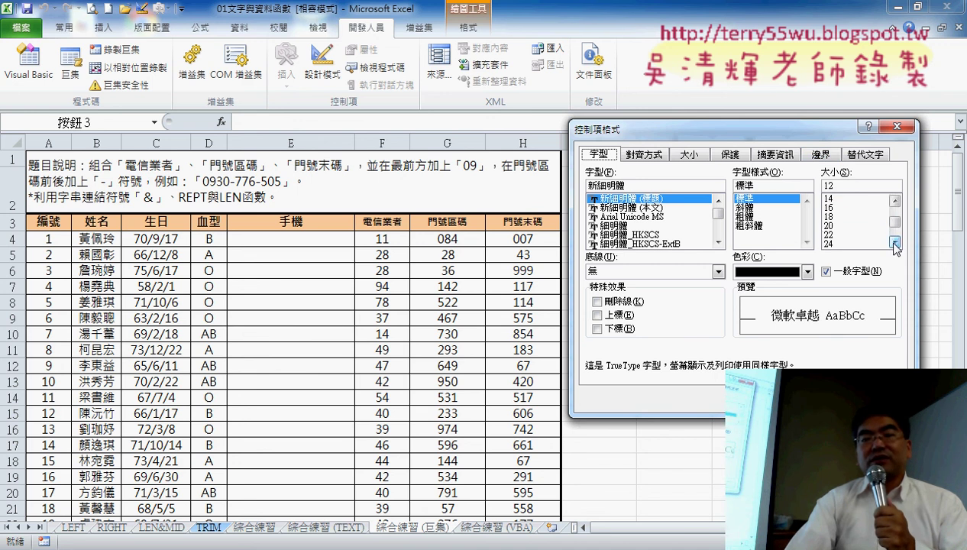
pyautogui.click(854, 226)
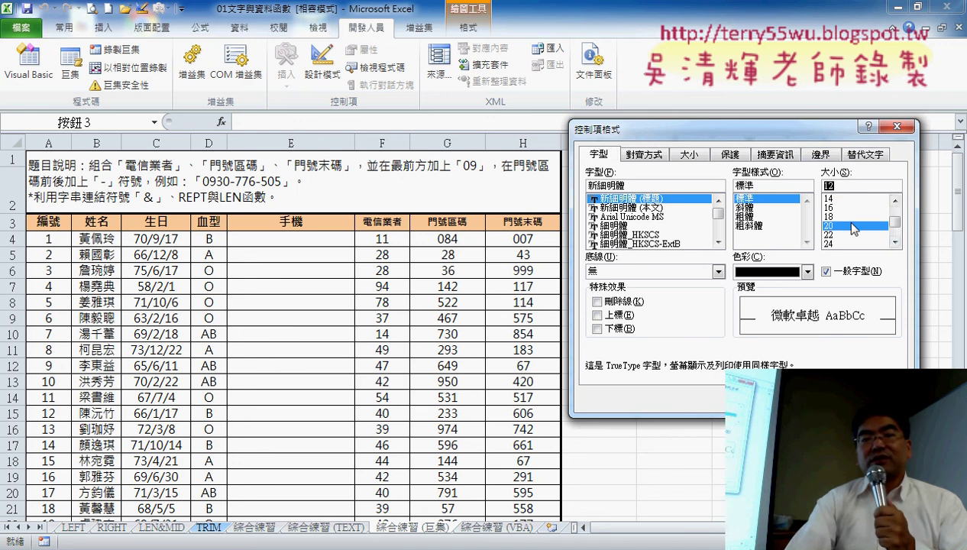
pyautogui.click(807, 273)
pyautogui.click(742, 341)
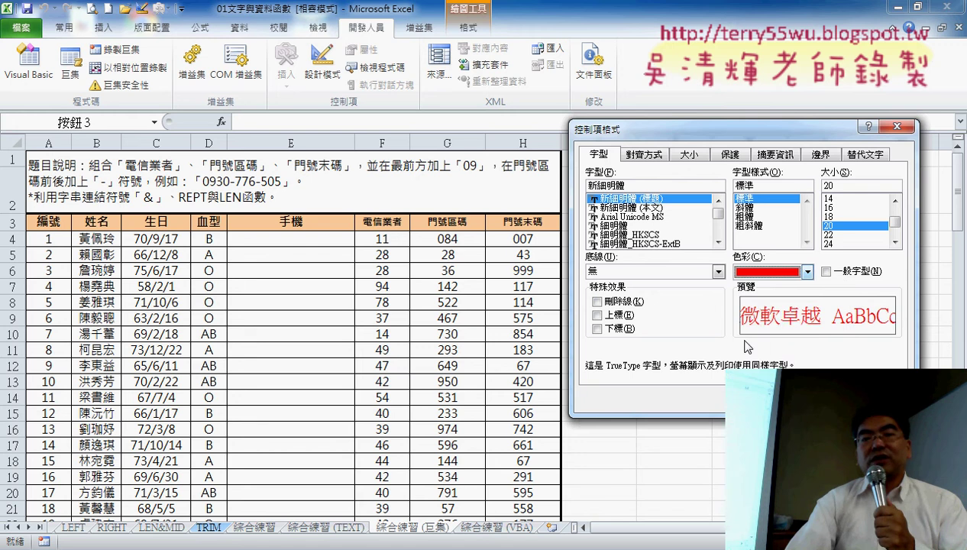
pyautogui.press('Return')
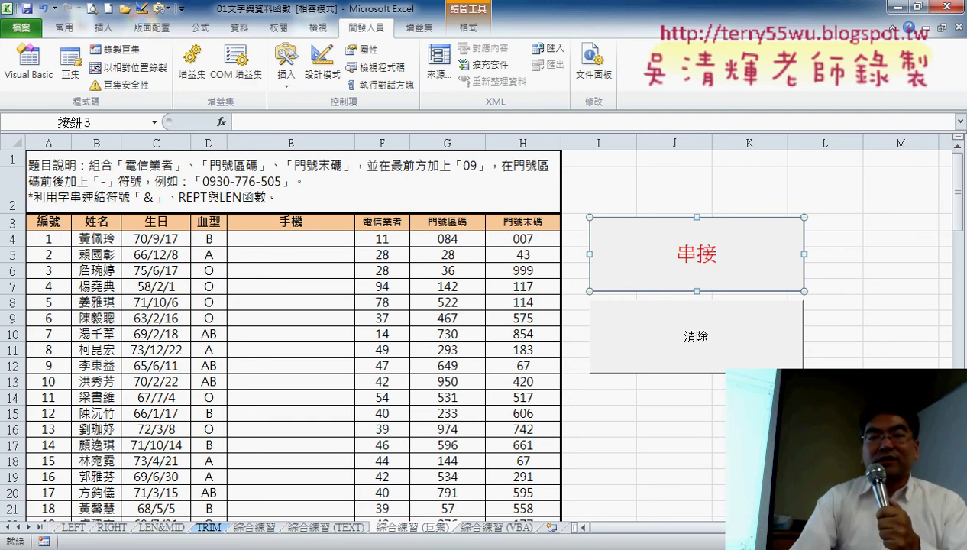
pyautogui.hscroll(1, 477, 330)
pyautogui.hscroll(1, 477, 330)
pyautogui.hscroll(1, 477, 330)
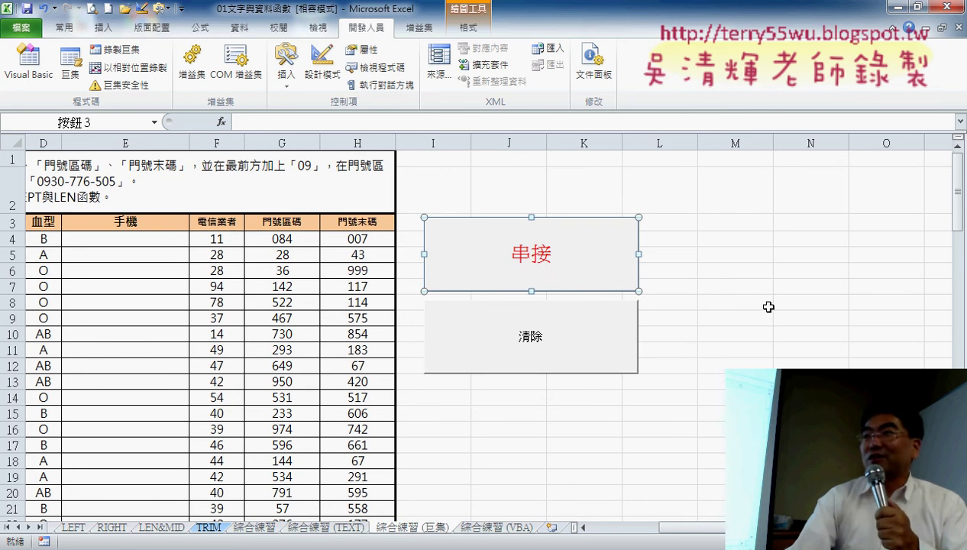
pyautogui.click(668, 246)
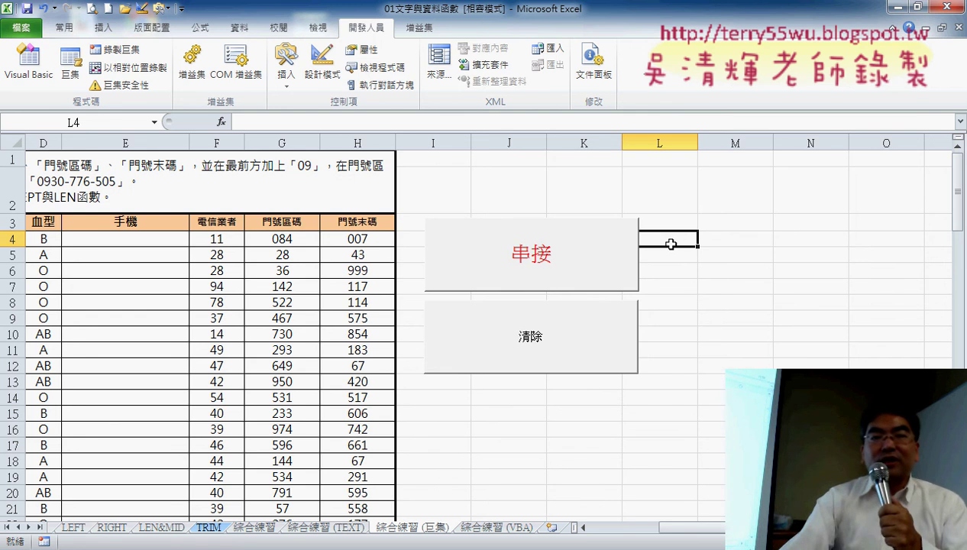
# Draw a smiley face shape near column O and give it a green style
pyautogui.click(106, 28)
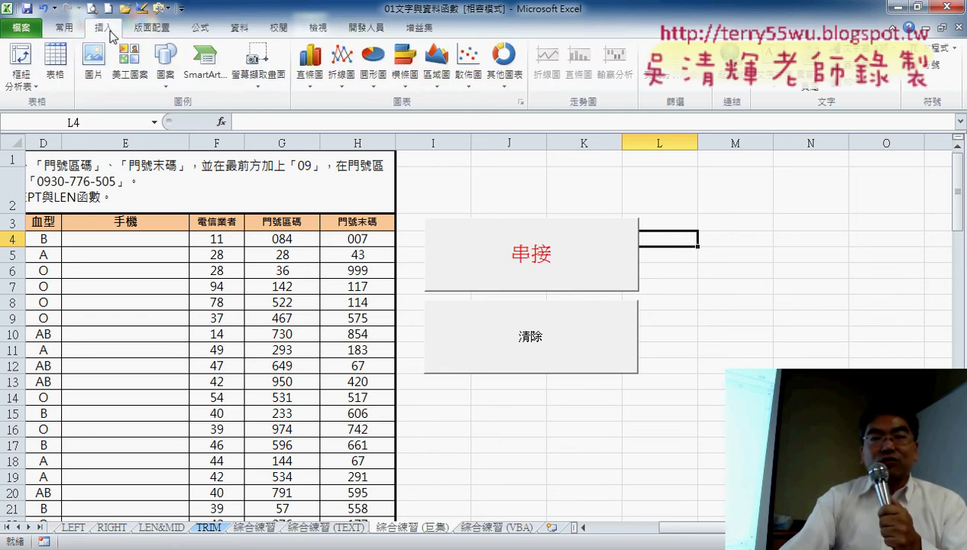
pyautogui.click(167, 74)
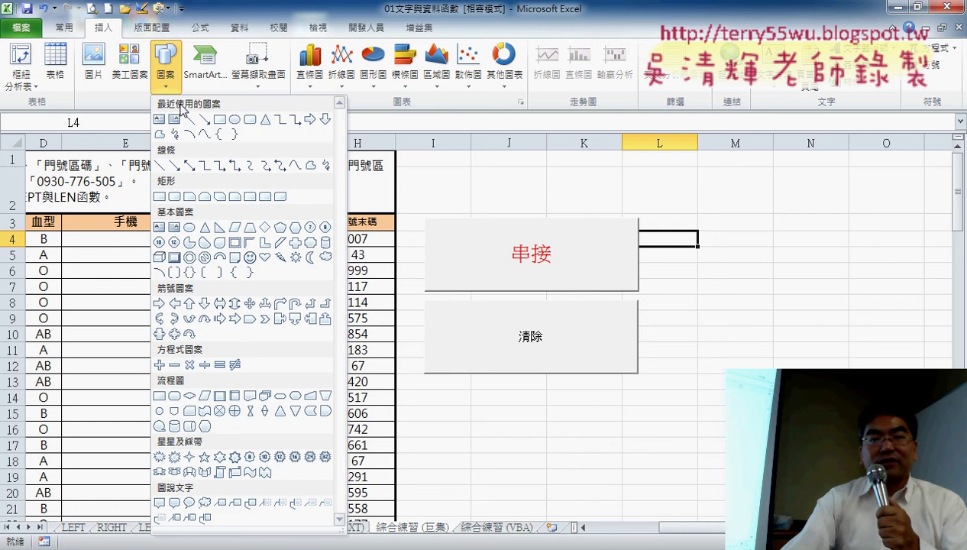
pyautogui.click(249, 257)
pyautogui.moveTo(876, 216); pyautogui.dragTo(914, 248)
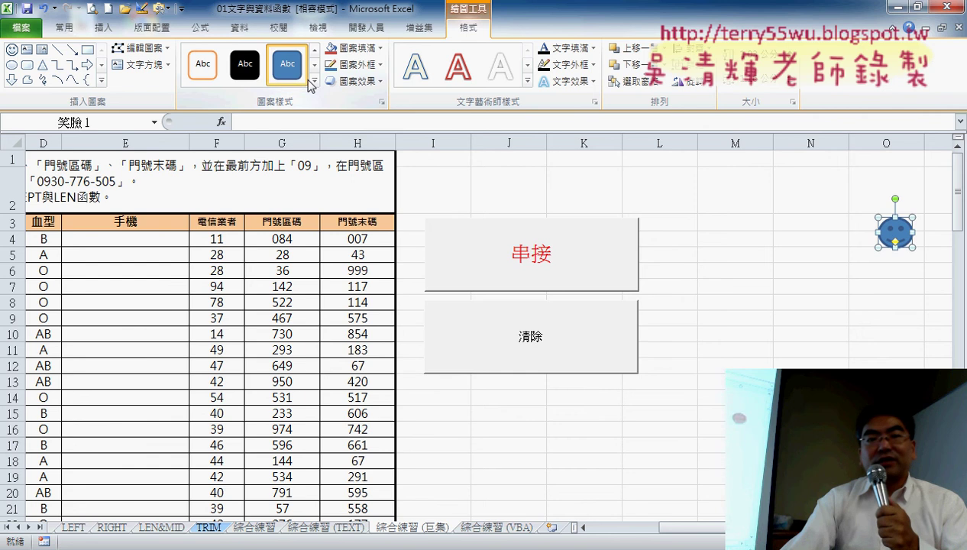
pyautogui.click(314, 80)
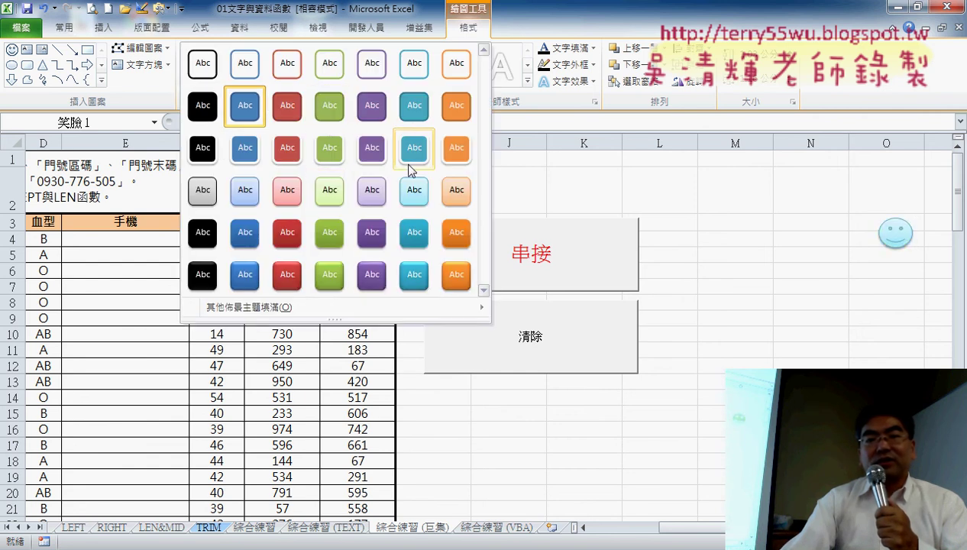
pyautogui.click(314, 167)
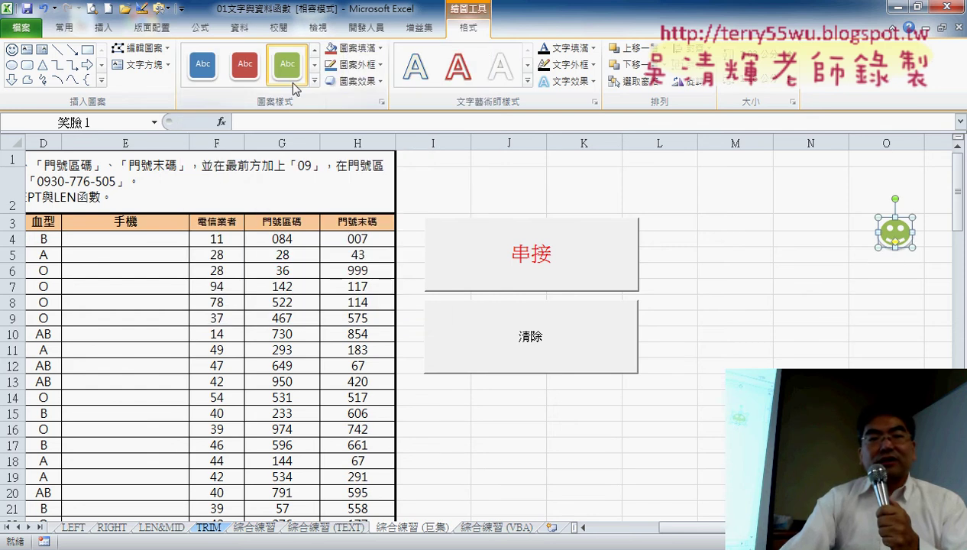
# Draw a multiplication-sign shape below the smiley and give it a light red style
pyautogui.click(102, 27)
pyautogui.click(165, 62)
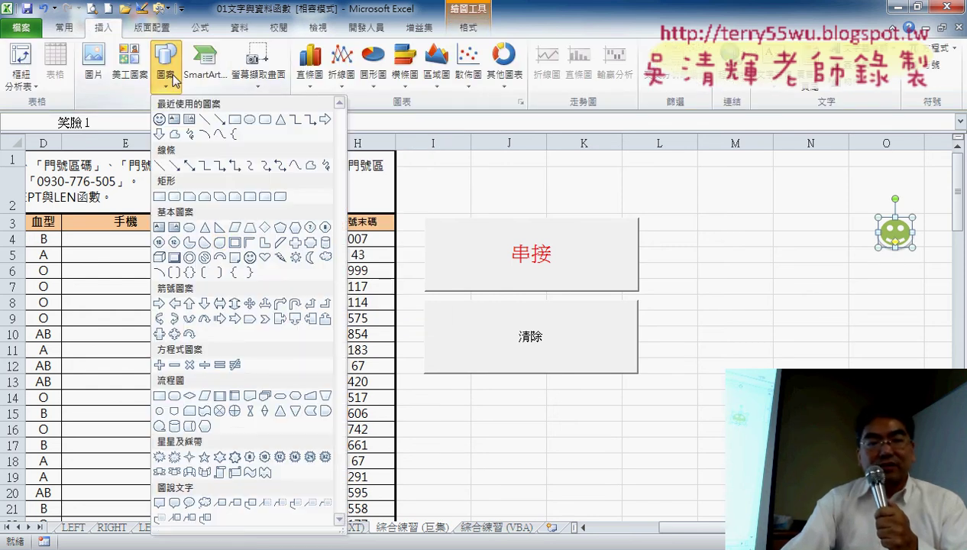
pyautogui.click(189, 366)
pyautogui.moveTo(882, 270); pyautogui.dragTo(920, 307)
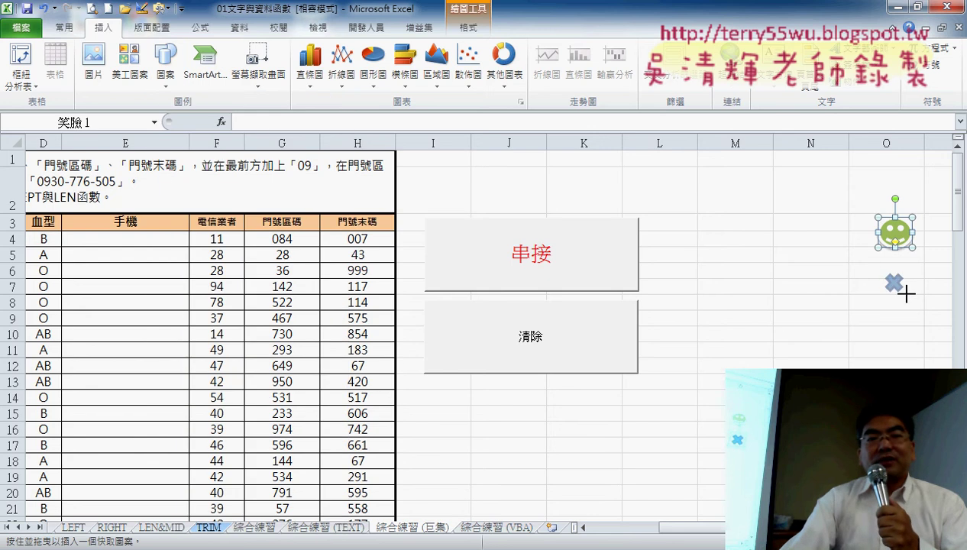
pyautogui.click(314, 80)
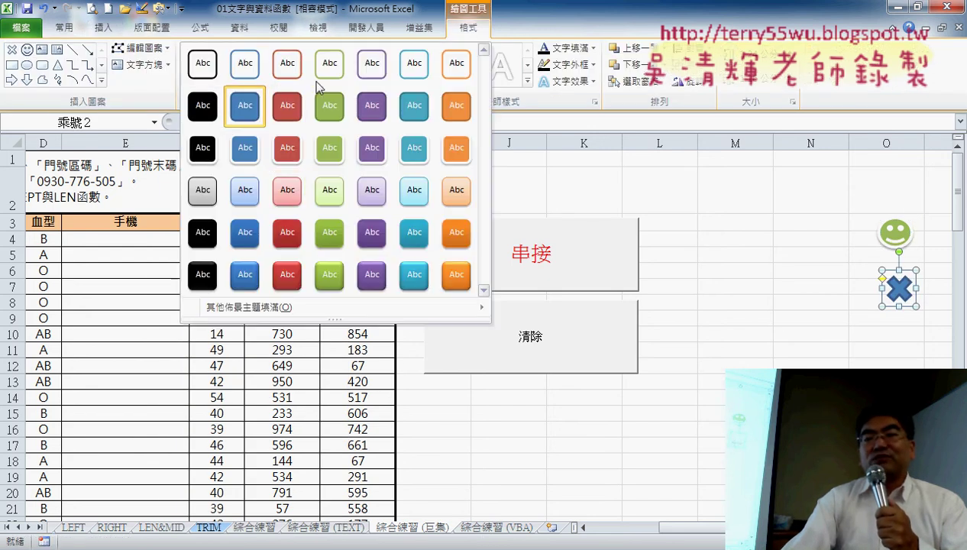
pyautogui.click(288, 193)
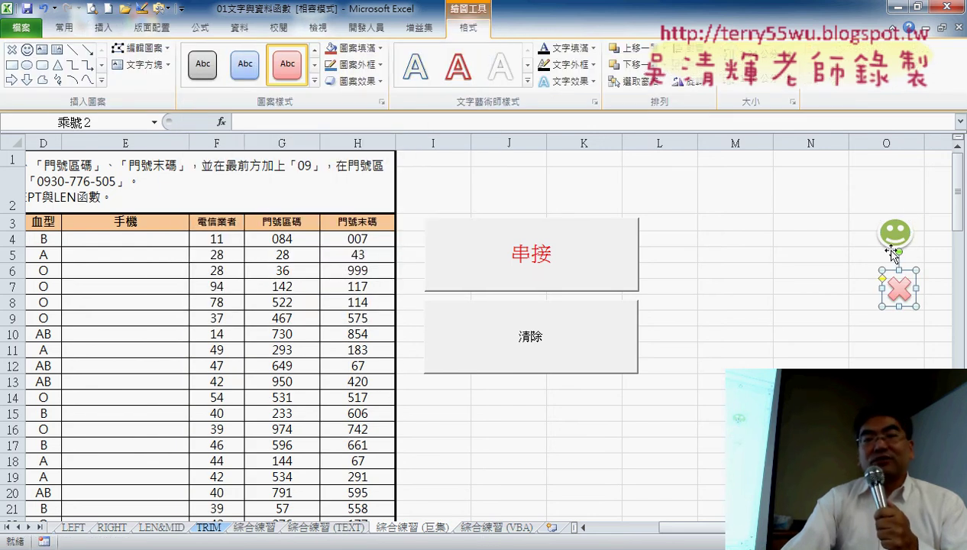
pyautogui.click(895, 239)
# Assign the 手機號碼串接 macro to the smiley shape
pyautogui.rightClick(896, 239)
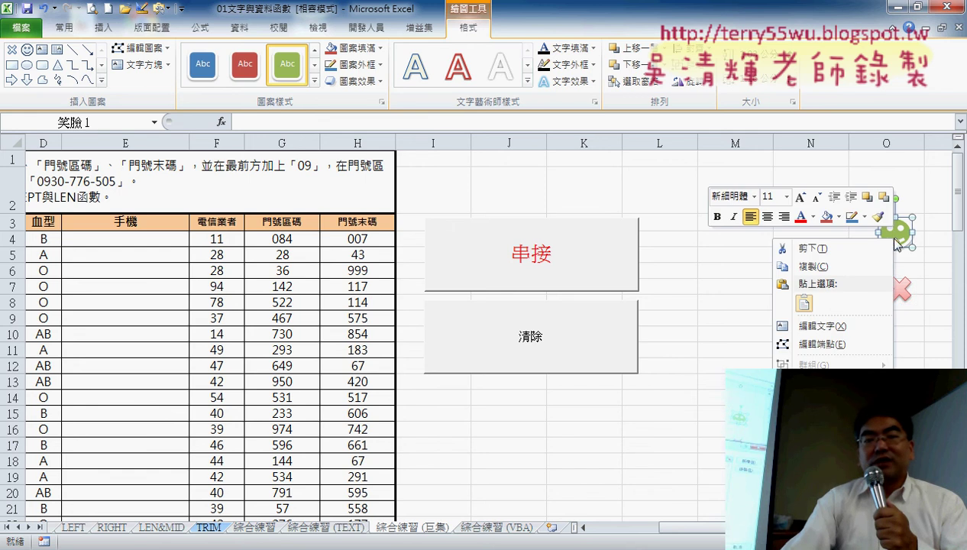
pyautogui.click(810, 439)
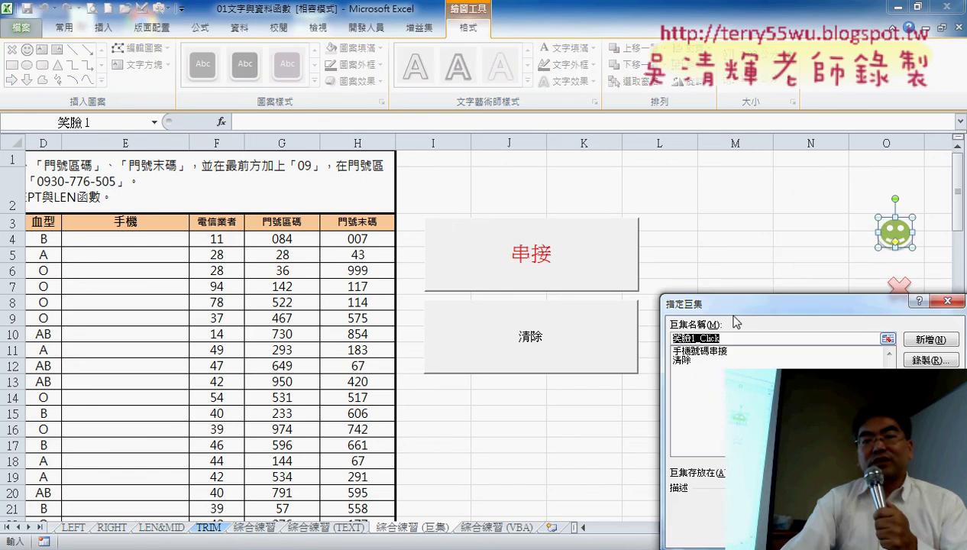
pyautogui.moveTo(724, 304); pyautogui.dragTo(485, 105)
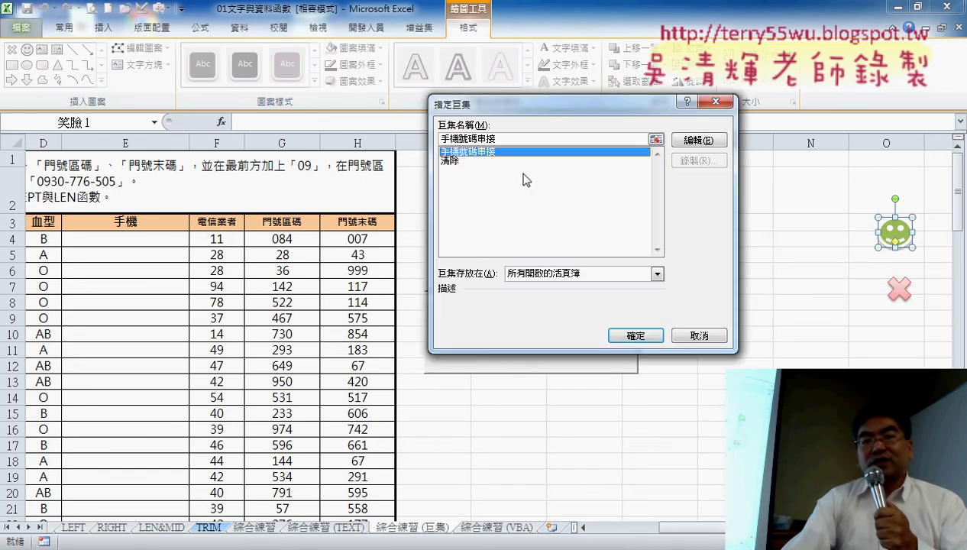
pyautogui.click(633, 337)
# Assign the 清除 macro to the red X shape
pyautogui.click(900, 289)
pyautogui.rightClick(900, 289)
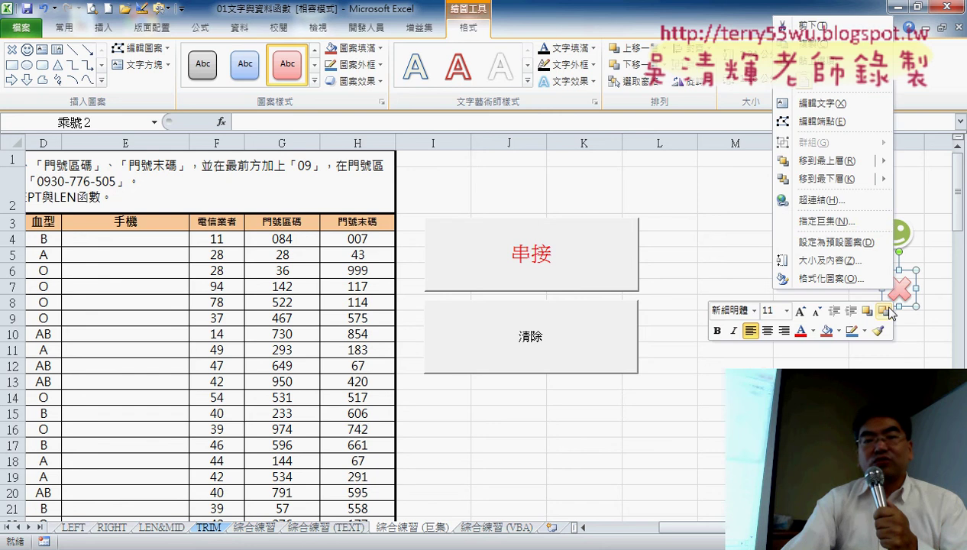
pyautogui.click(820, 222)
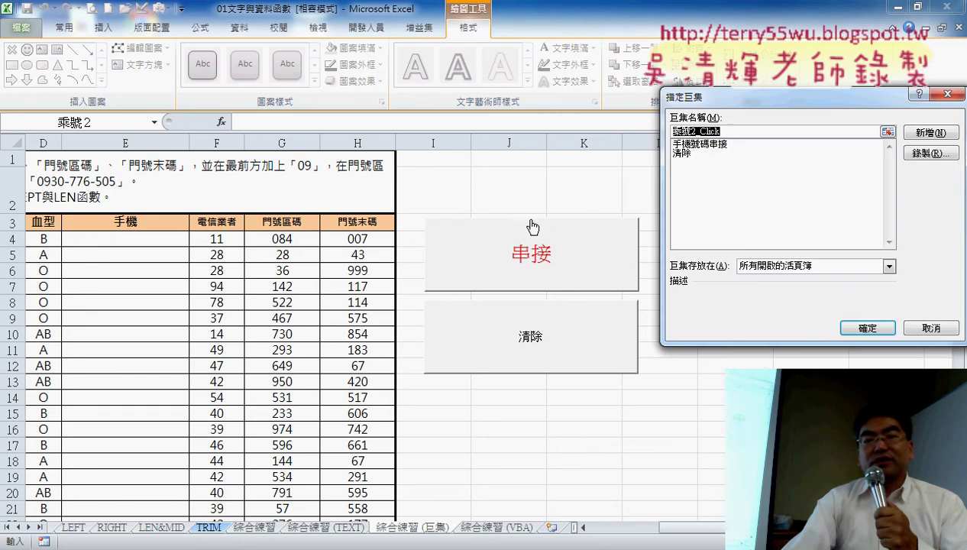
pyautogui.click(682, 154)
pyautogui.click(867, 328)
pyautogui.click(811, 430)
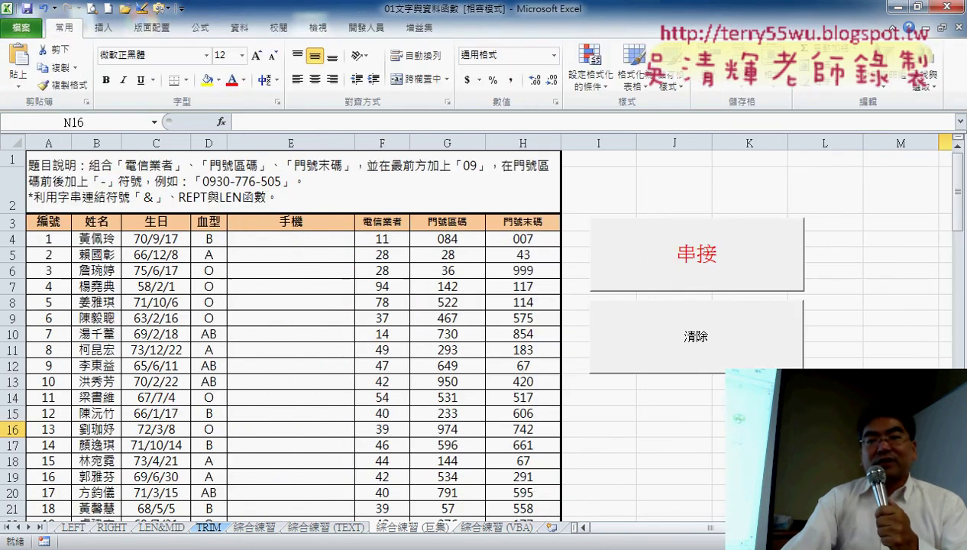
pyautogui.click(883, 234)
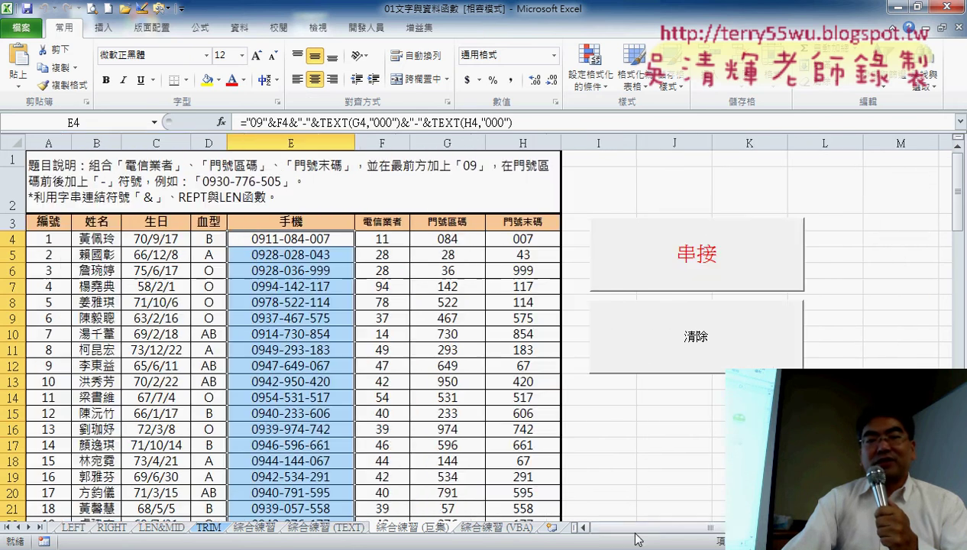
pyautogui.click(898, 291)
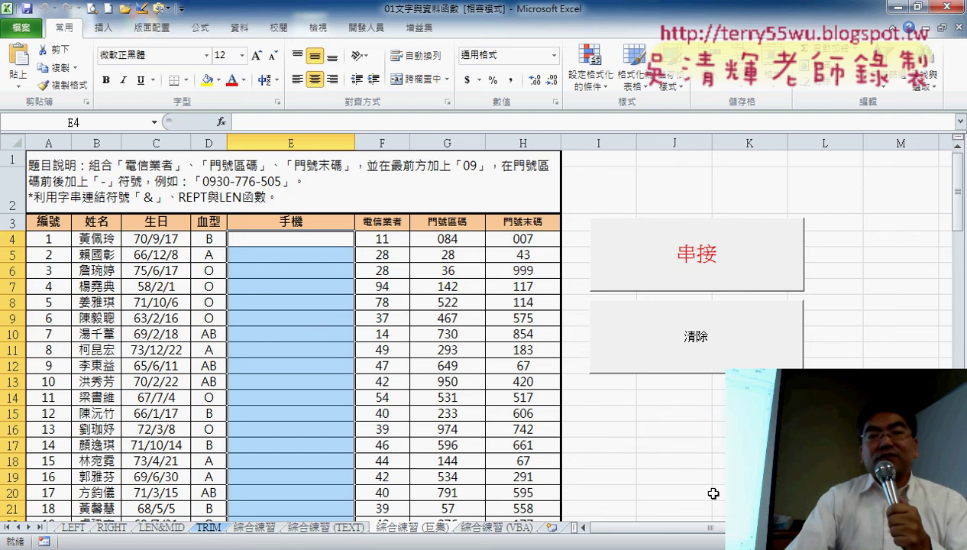
# Switch to the 開發人員 ribbon tab and bring up the smiley shape's context menu
pyautogui.click(365, 27)
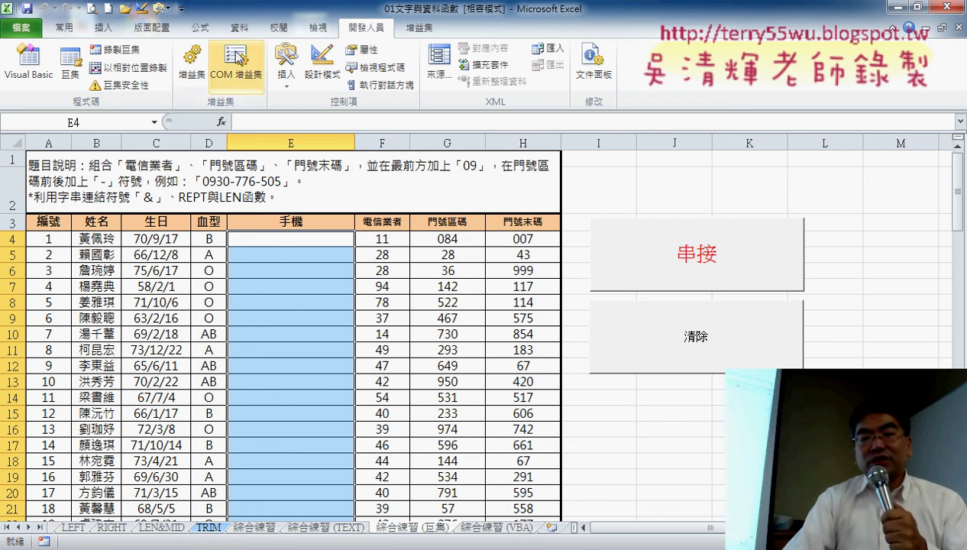
pyautogui.moveTo(657, 527); pyautogui.dragTo(692, 527)
pyautogui.rightClick(854, 240)
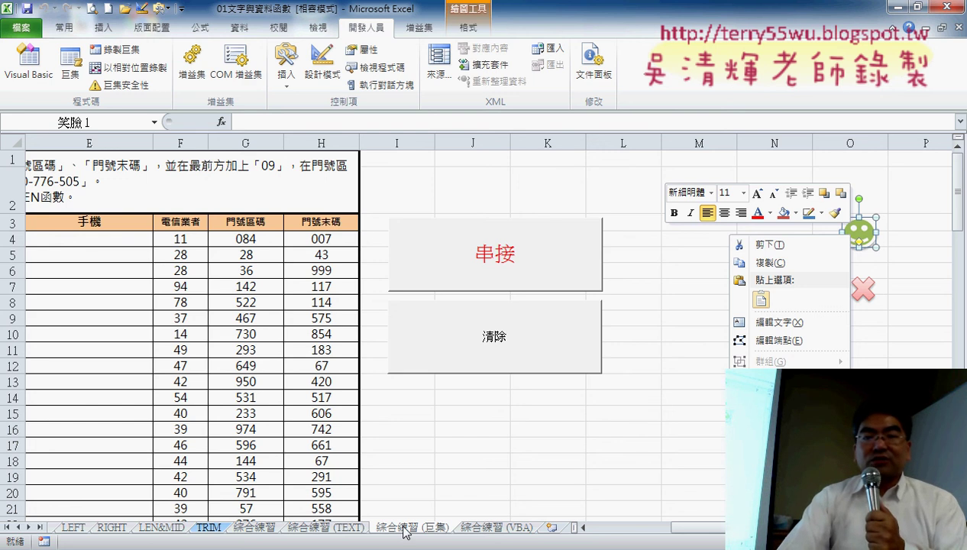
# Dismiss the smiley shape's menu and switch to the 綜合練習 (VBA) sheet
pyautogui.click(504, 528)
pyautogui.click(504, 528)
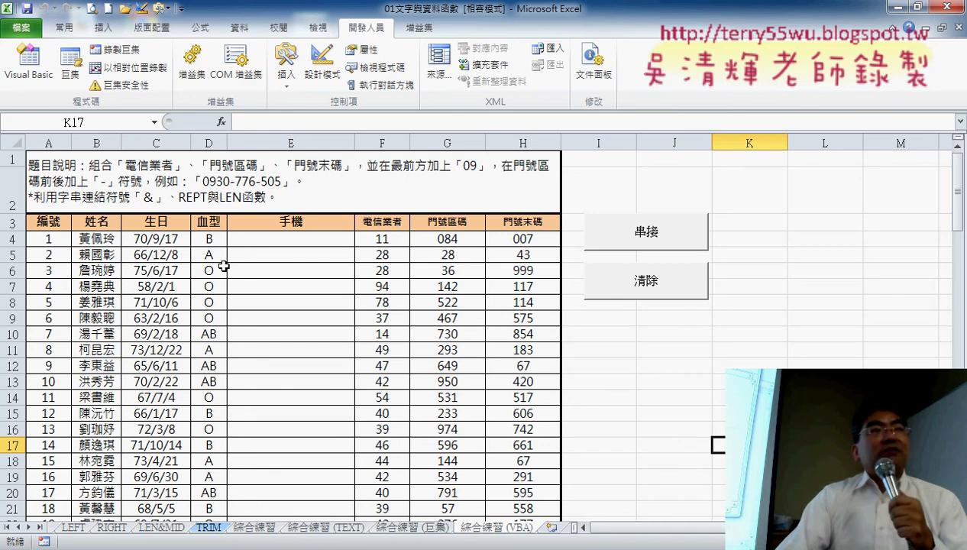
# Open the VBA editor and look over the 手機號碼串接 and 清除 macros in Module1
pyautogui.click(28, 67)
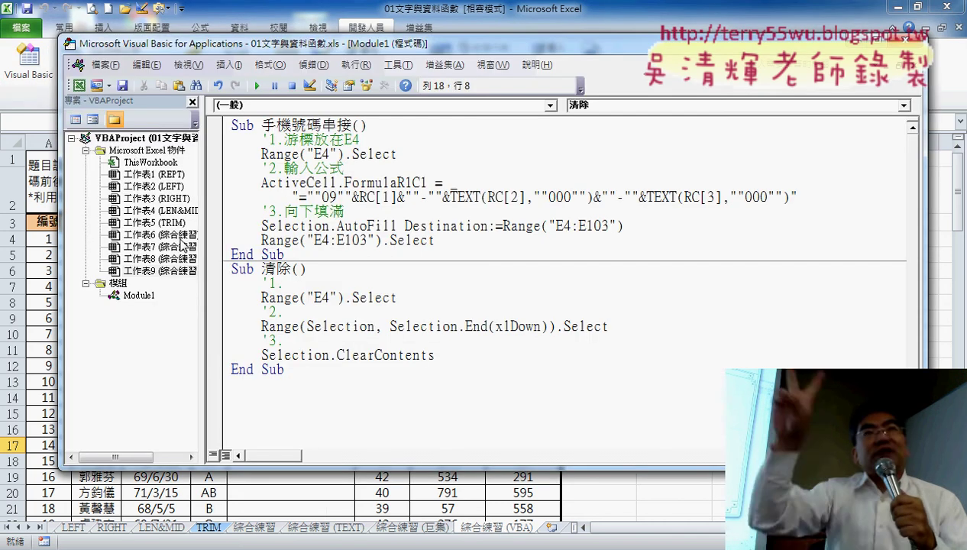
pyautogui.moveTo(204, 268); pyautogui.dragTo(255, 269)
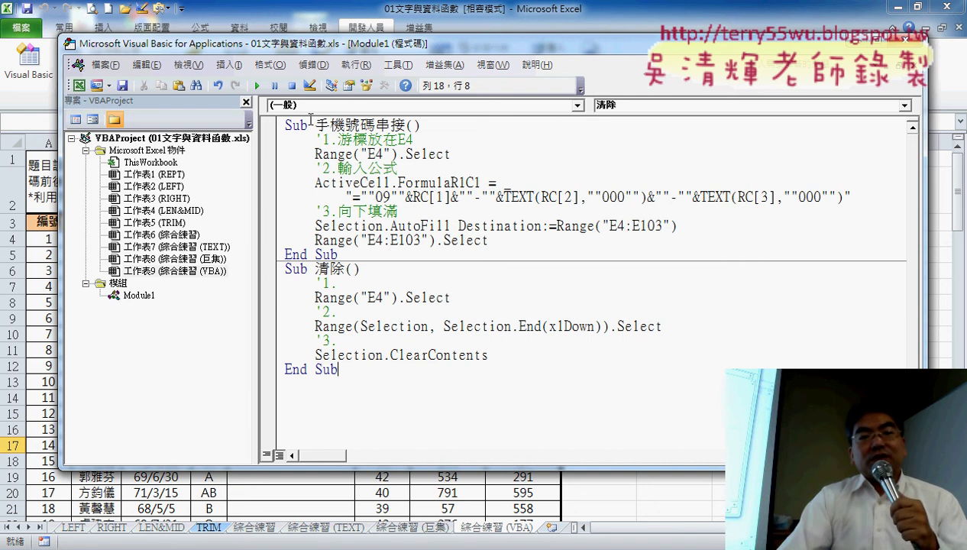
pyautogui.moveTo(311, 122); pyautogui.dragTo(271, 124)
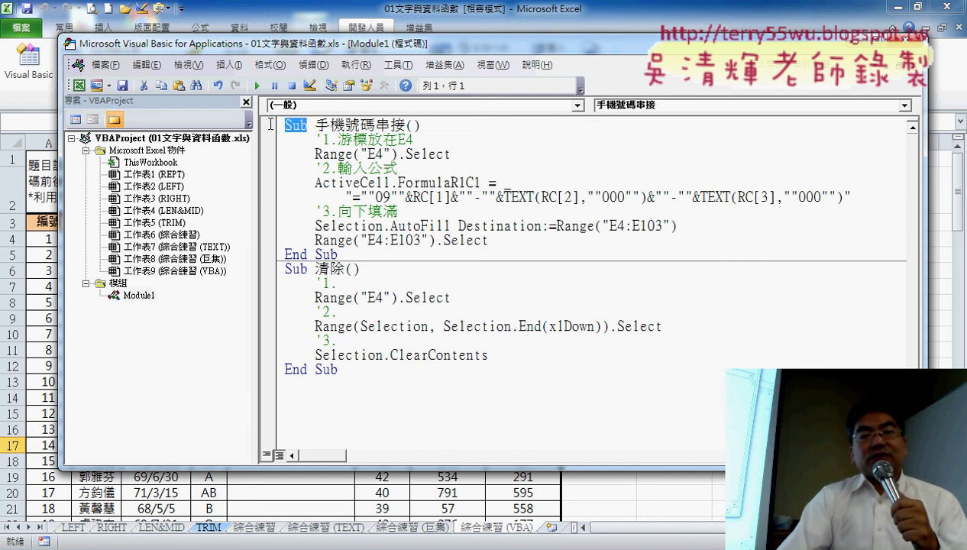
pyautogui.moveTo(317, 269)
pyautogui.mouseDown()
pyautogui.moveTo(283, 268)
pyautogui.moveTo(288, 276)
pyautogui.mouseUp()
pyautogui.click(316, 268)
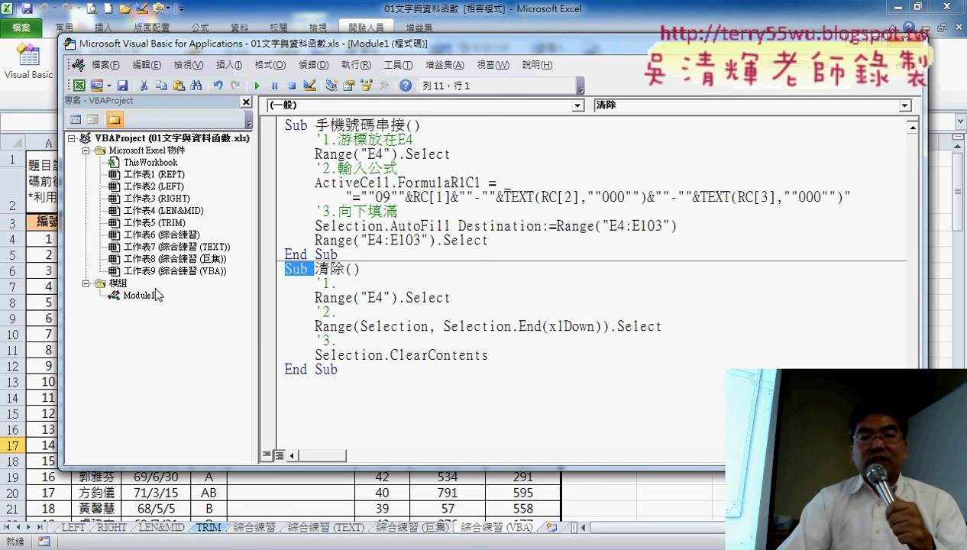
# Insert a new Module2 from the 模組 folder's context menu
pyautogui.click(118, 284)
pyautogui.rightClick(118, 284)
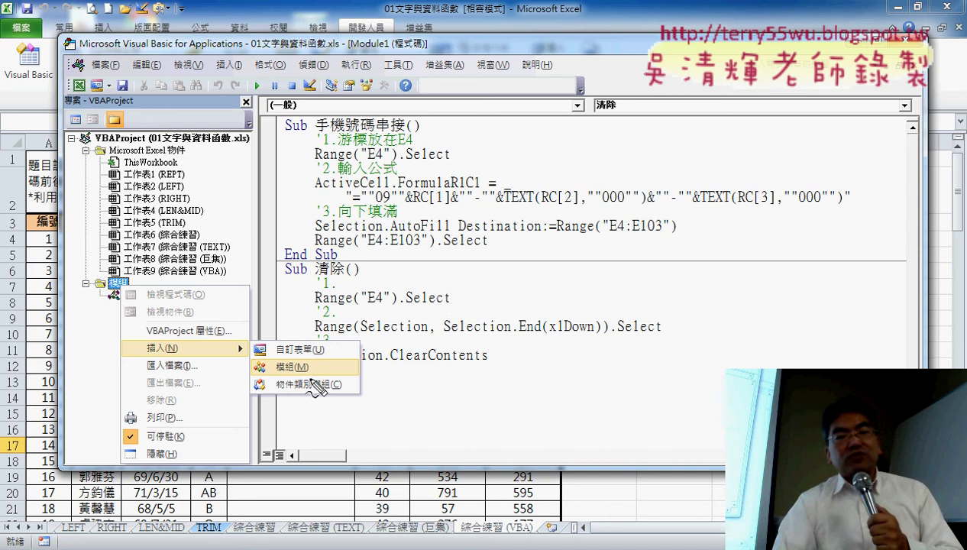
pyautogui.moveTo(315, 372); pyautogui.dragTo(327, 386)
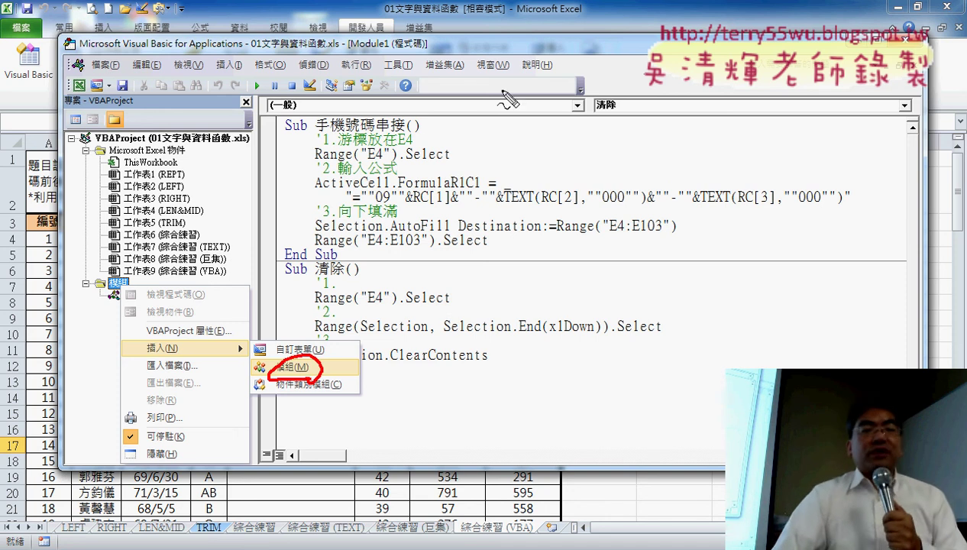
pyautogui.moveTo(467, 373)
pyautogui.mouseDown()
pyautogui.moveTo(587, 182)
pyautogui.moveTo(489, 375)
pyautogui.mouseUp()
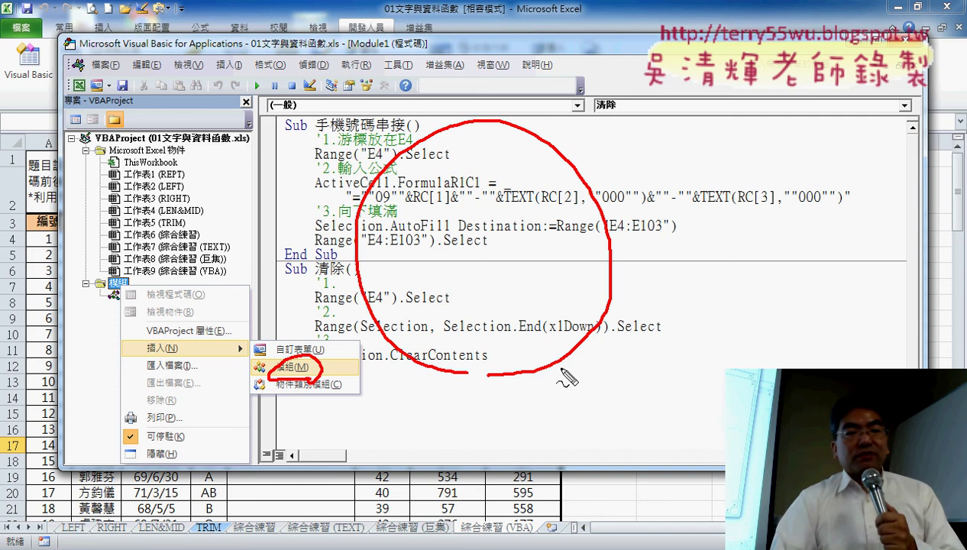
pyautogui.press('Escape')
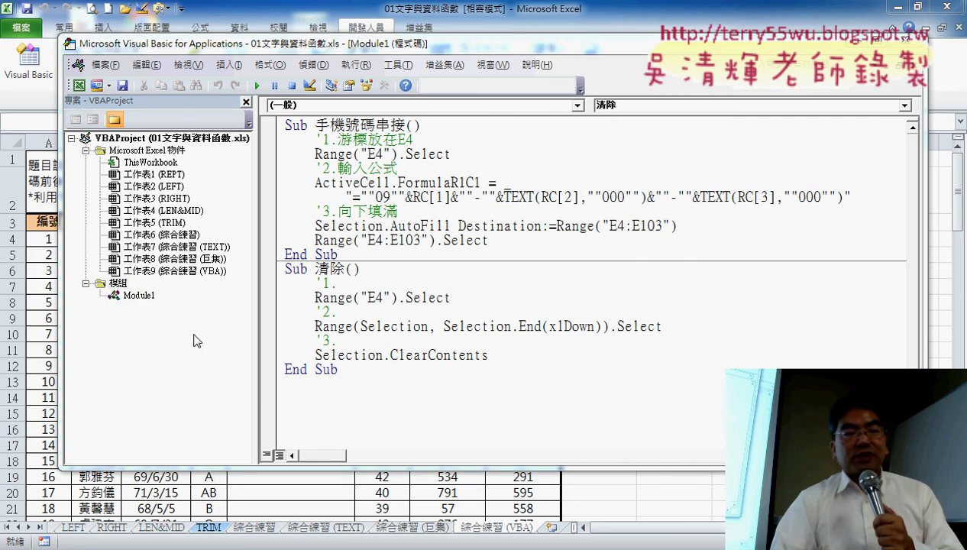
pyautogui.rightClick(114, 285)
pyautogui.moveTo(176, 349)
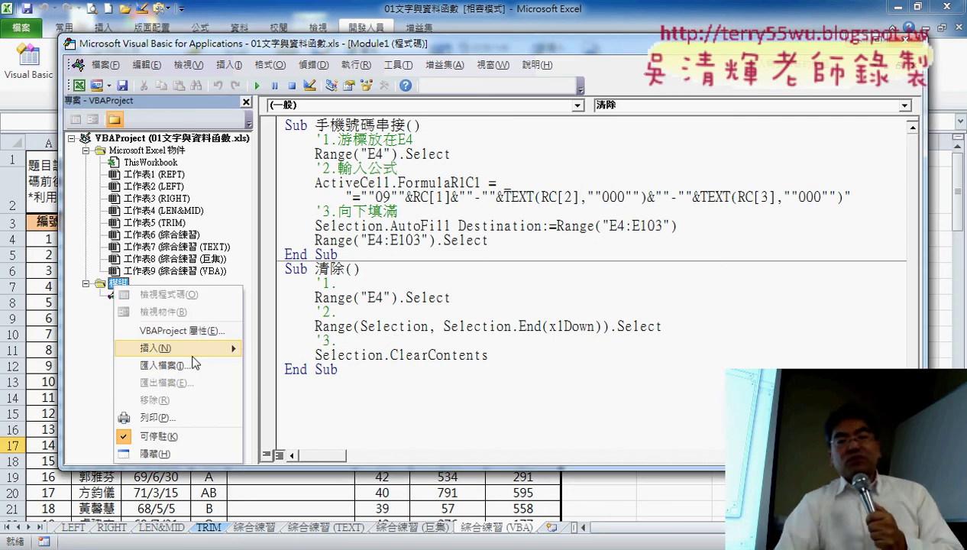
pyautogui.click(275, 367)
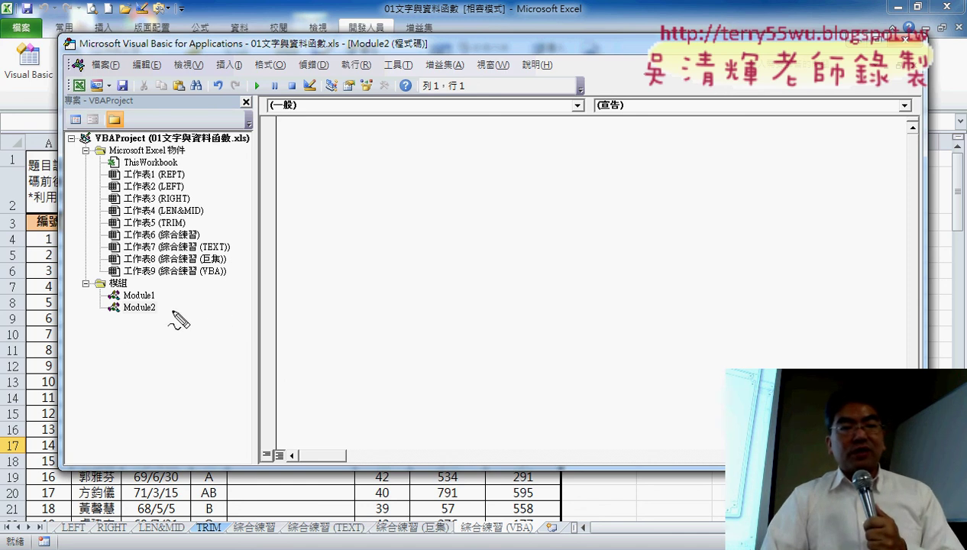
pyautogui.moveTo(158, 318)
pyautogui.mouseDown()
pyautogui.moveTo(114, 315)
pyautogui.moveTo(139, 309)
pyautogui.moveTo(138, 287)
pyautogui.moveTo(164, 296)
pyautogui.moveTo(153, 302)
pyautogui.mouseUp()
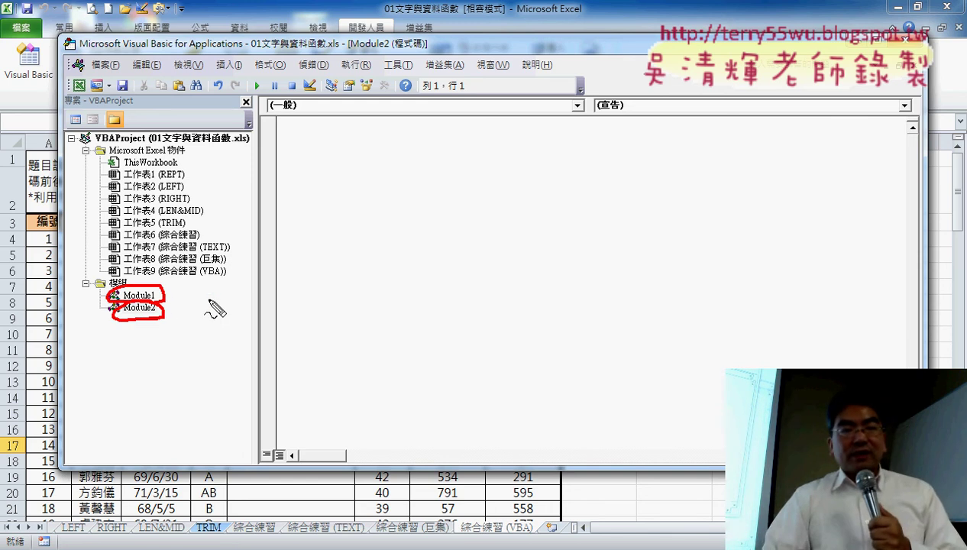
pyautogui.press('Escape')
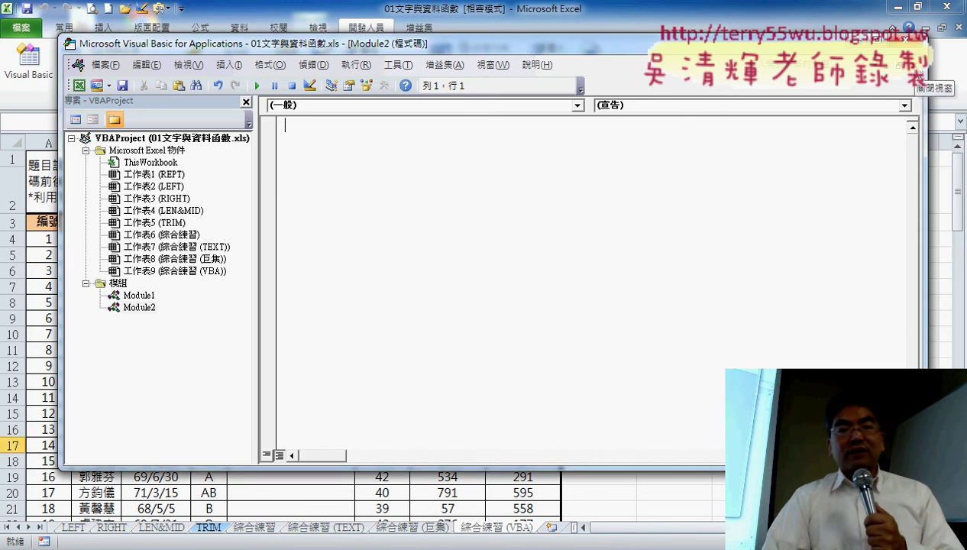
pyautogui.click(920, 66)
pyautogui.click(921, 66)
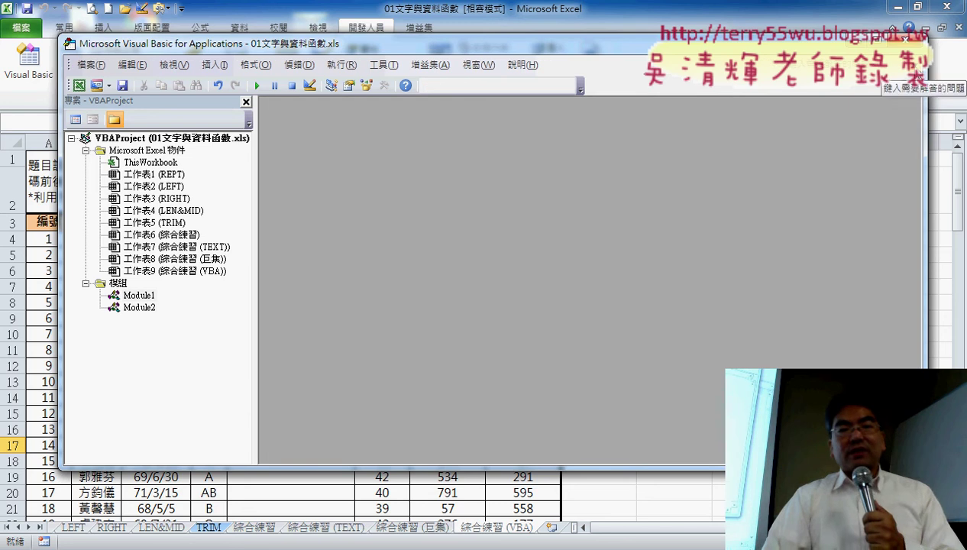
pyautogui.click(131, 309)
pyautogui.doubleClick(131, 309)
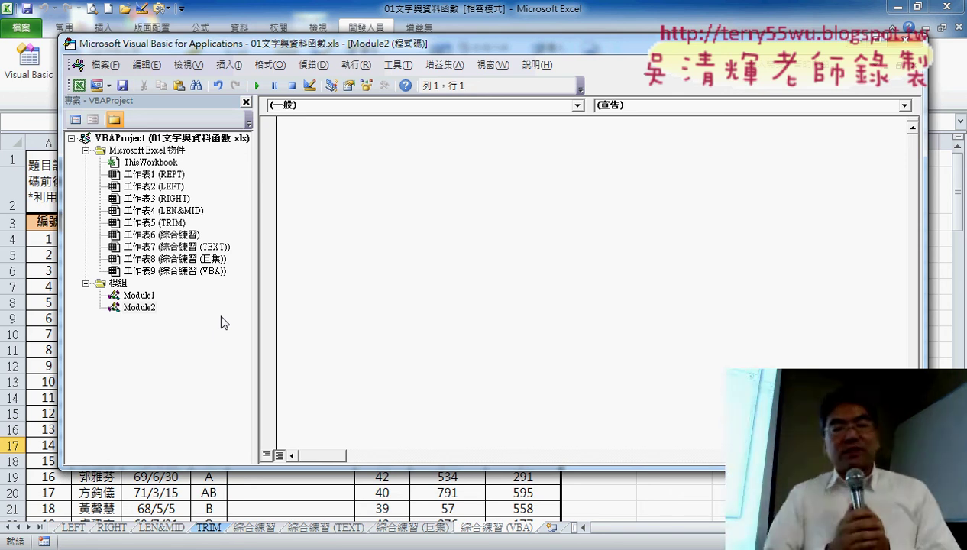
pyautogui.click(229, 64)
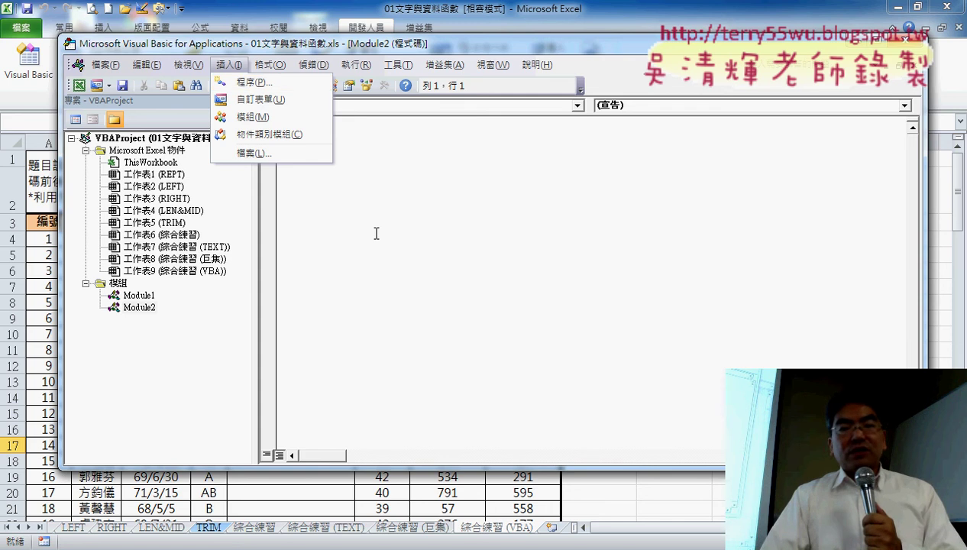
# Add a Public Sub procedure named 門號 to Module2 through 插入 > 程序
pyautogui.click(399, 246)
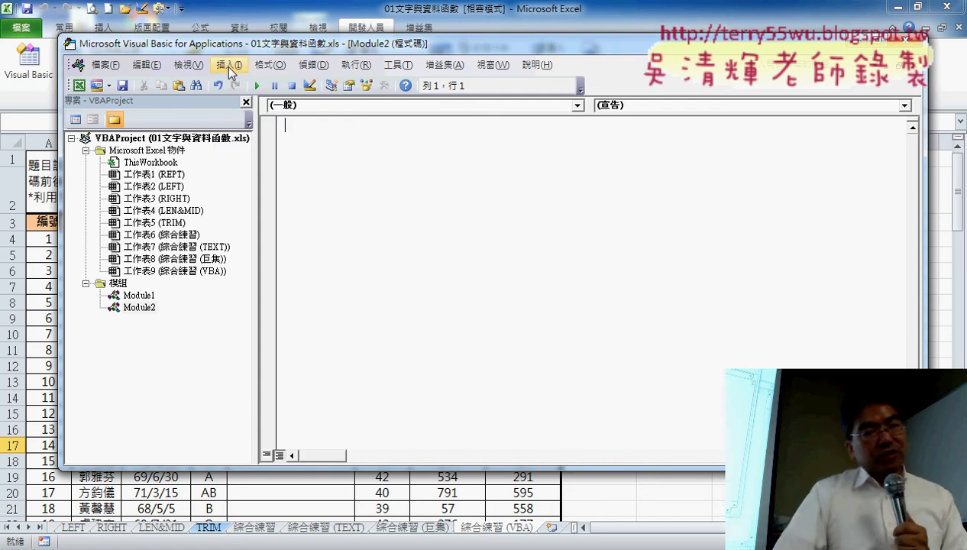
pyautogui.click(229, 64)
pyautogui.click(234, 82)
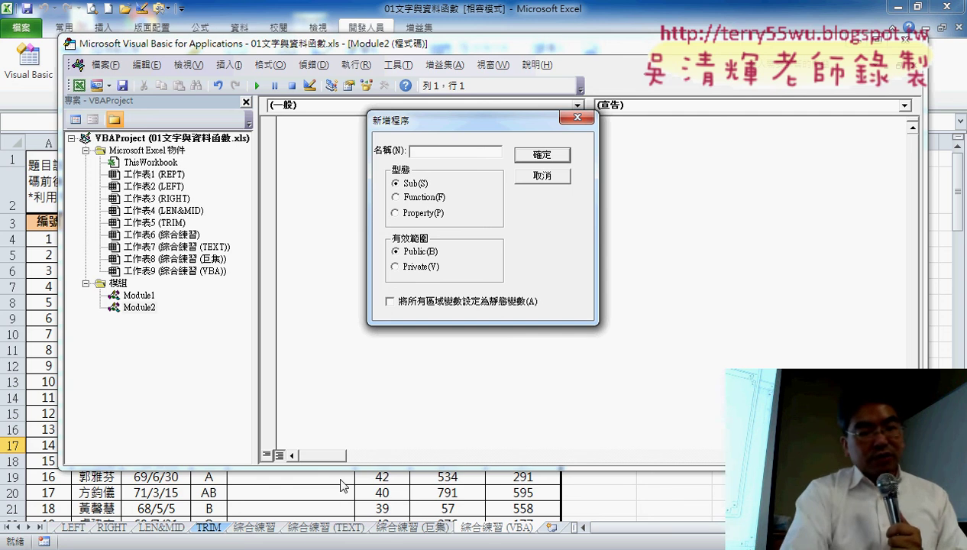
pyautogui.write('ㄅ')
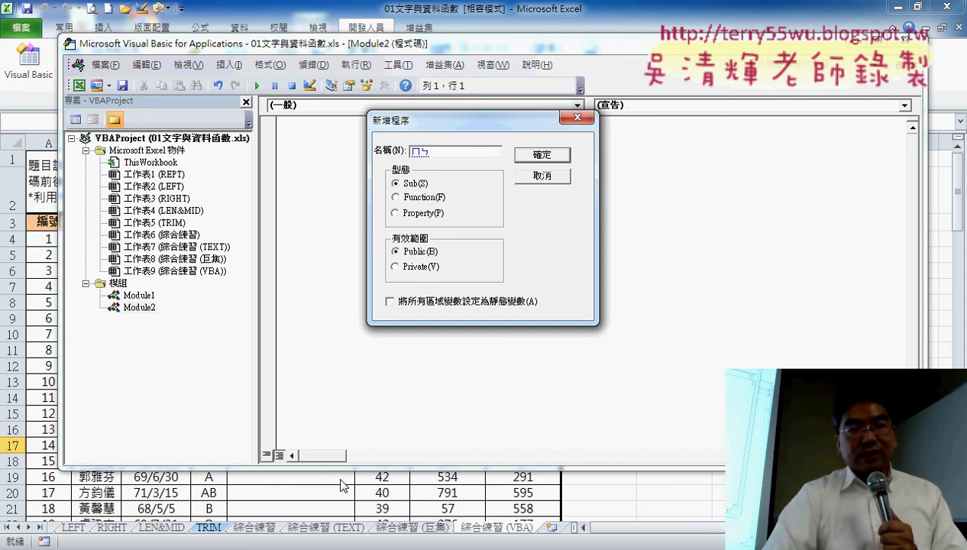
pyautogui.write('們ㄏㄠ')
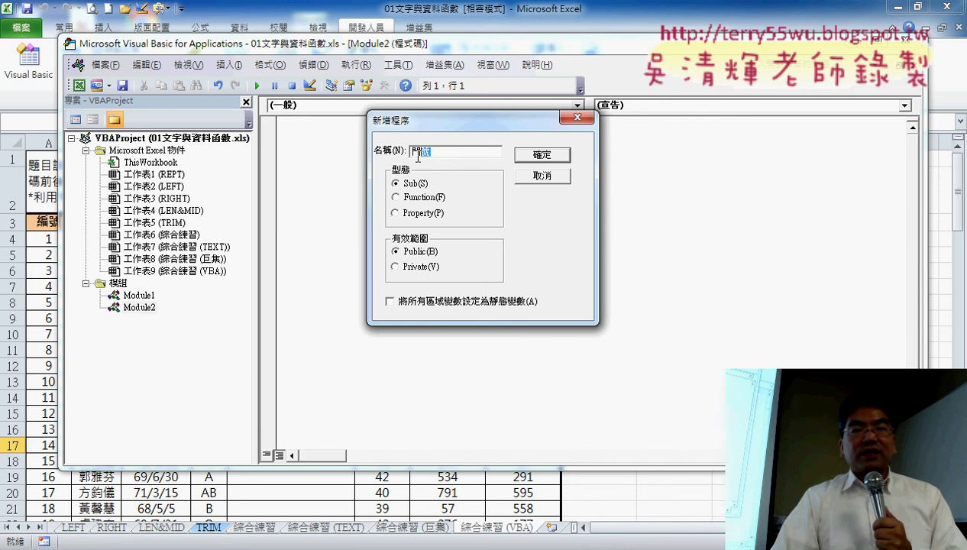
pyautogui.click(559, 157)
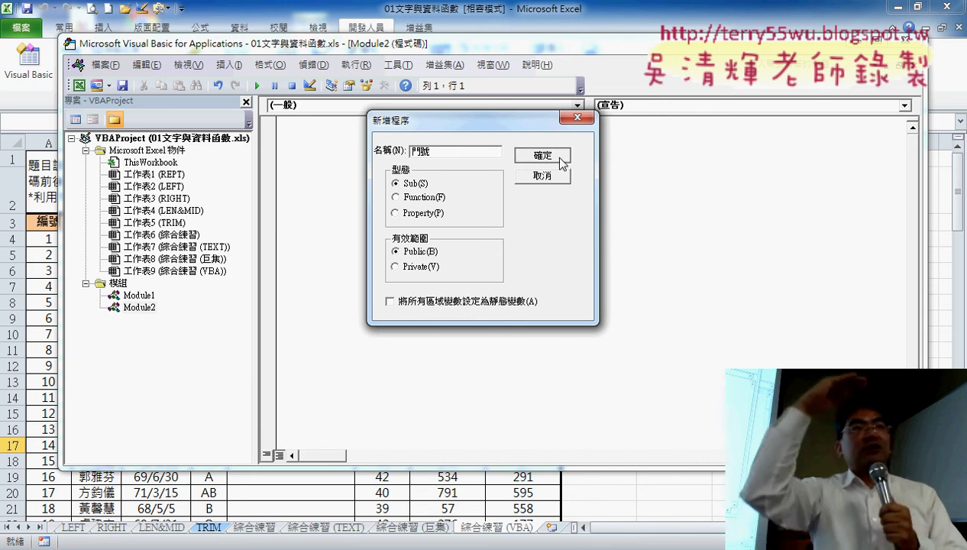
pyautogui.moveTo(507, 128); pyautogui.dragTo(612, 146)
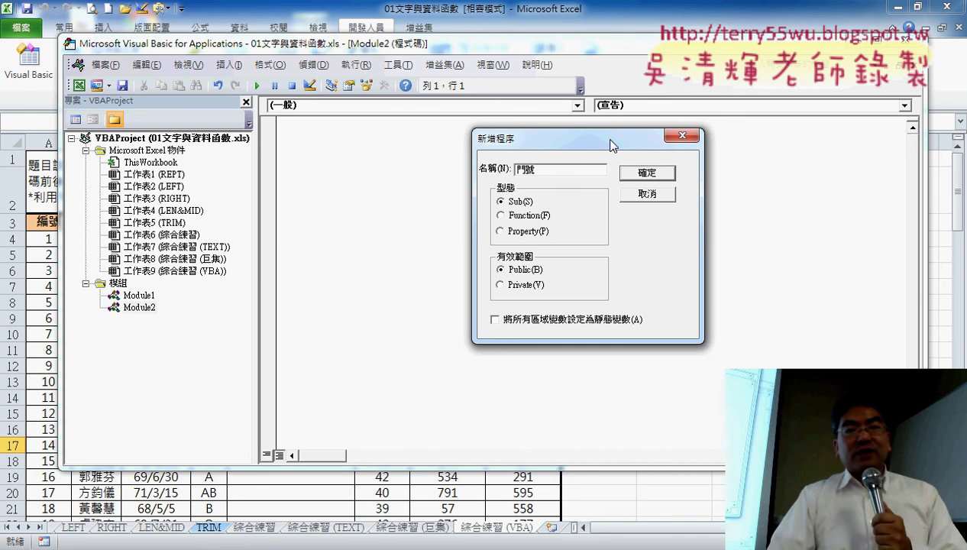
pyautogui.click(649, 174)
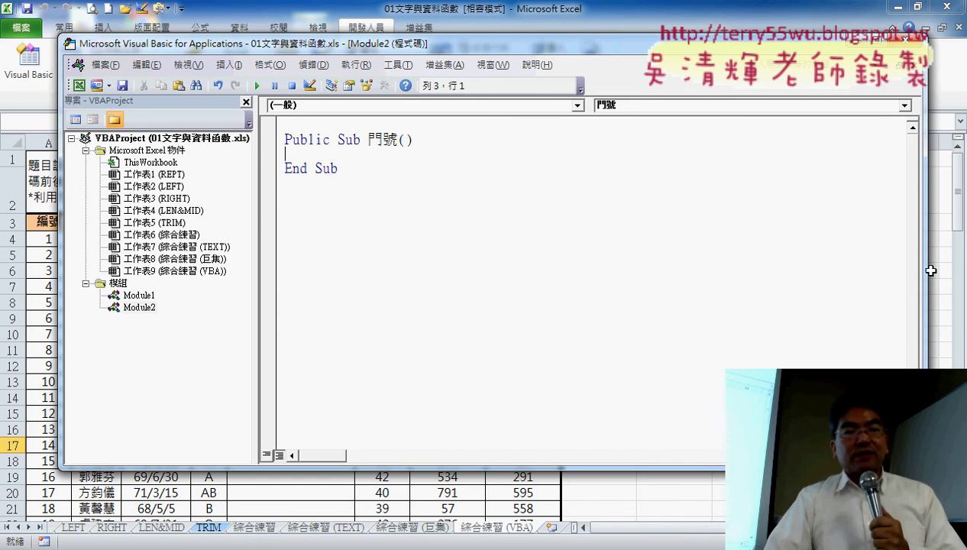
# Delete the Public keyword so the declaration reads Sub 門號(), and move the editor aside
pyautogui.moveTo(931, 271); pyautogui.dragTo(833, 270)
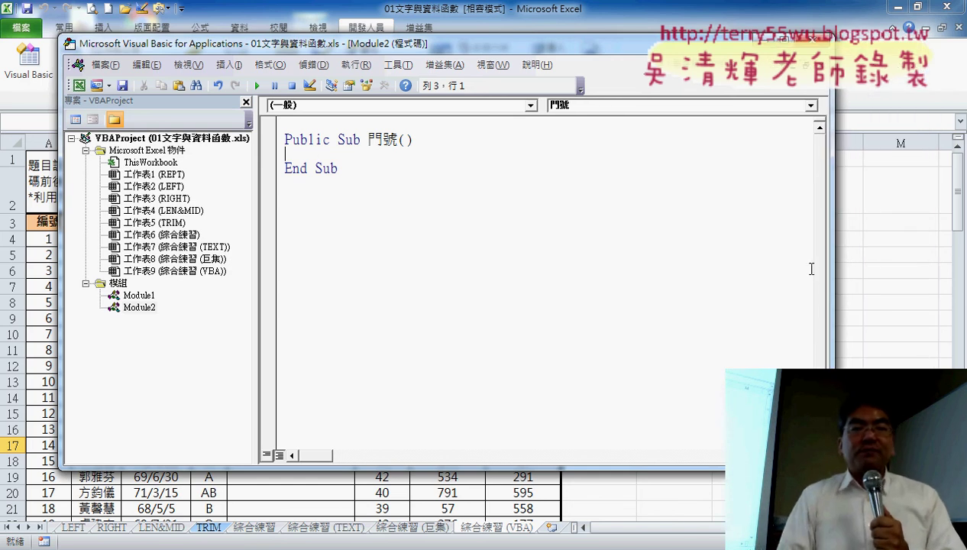
pyautogui.doubleClick(310, 139)
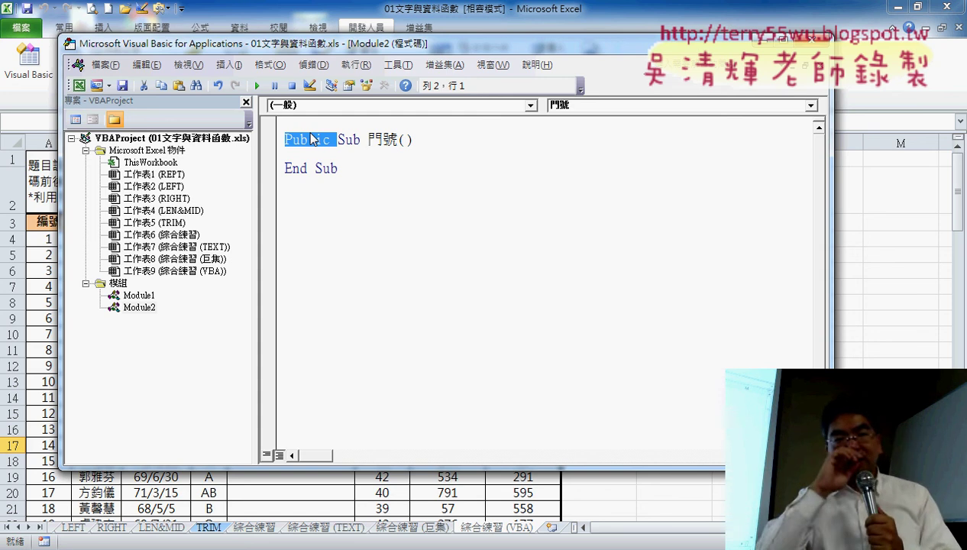
pyautogui.press('Delete')
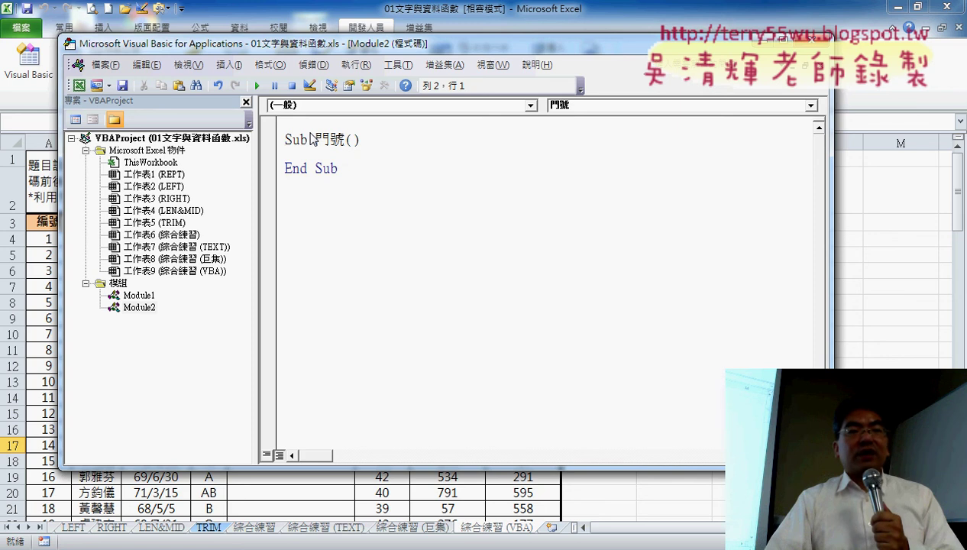
pyautogui.doubleClick(295, 139)
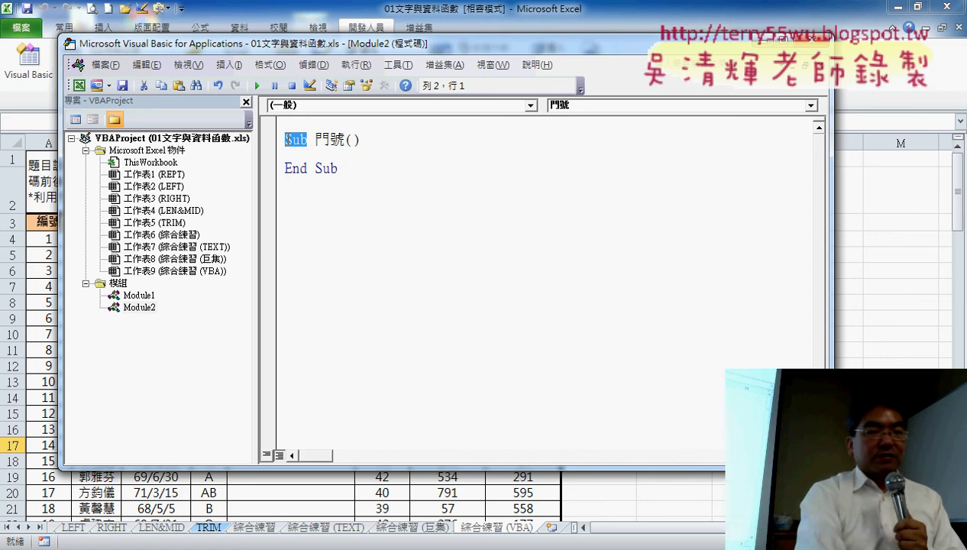
pyautogui.moveTo(314, 139); pyautogui.dragTo(348, 139)
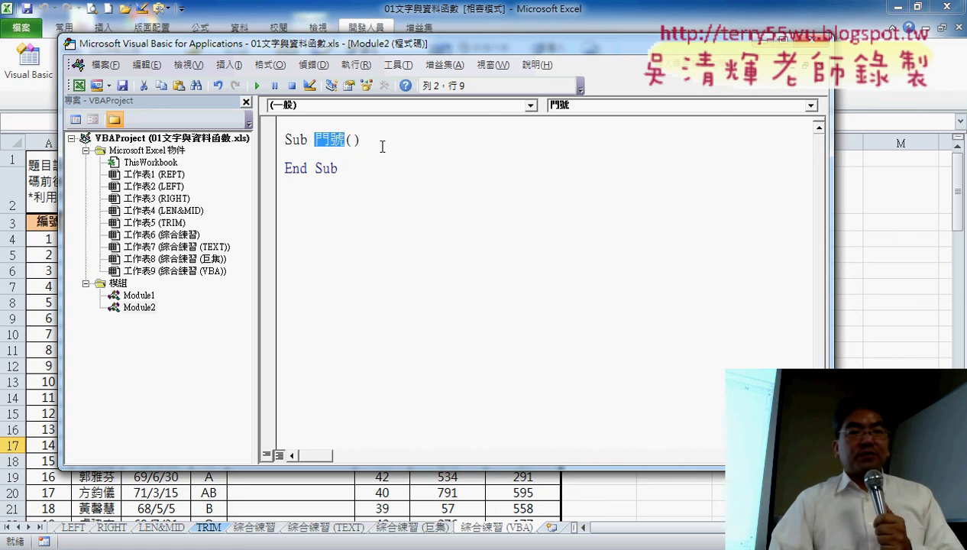
pyautogui.click(315, 153)
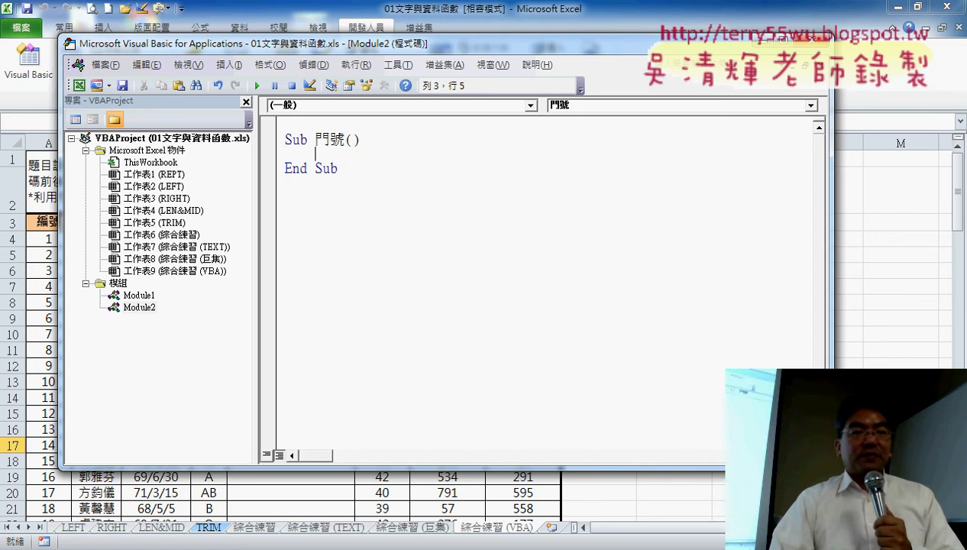
pyautogui.moveTo(246, 50); pyautogui.dragTo(582, 100)
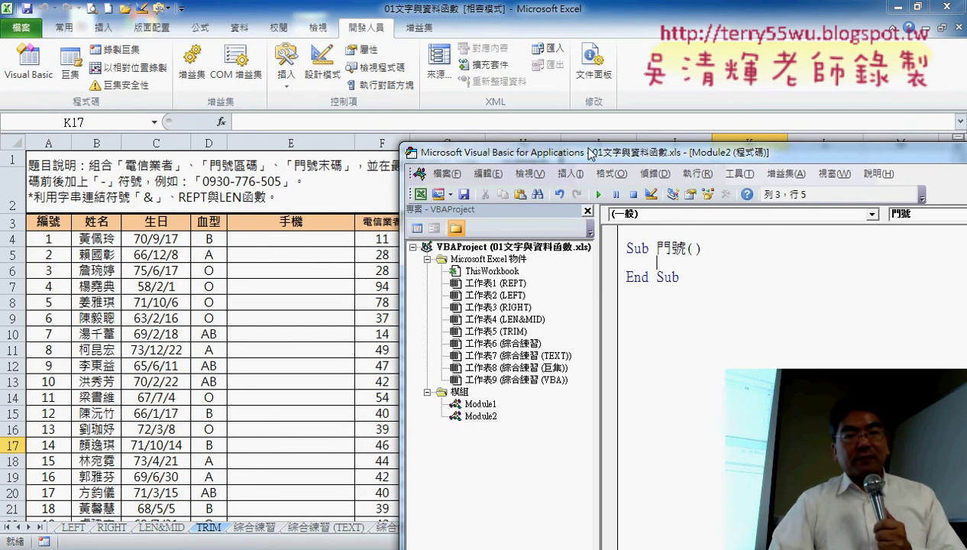
pyautogui.moveTo(583, 99); pyautogui.dragTo(499, 299)
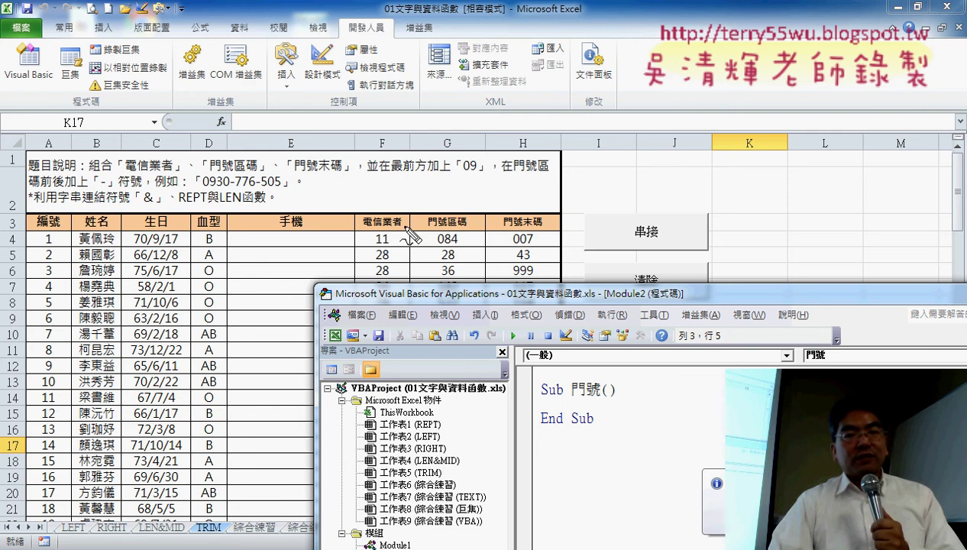
pyautogui.moveTo(373, 237); pyautogui.dragTo(378, 258)
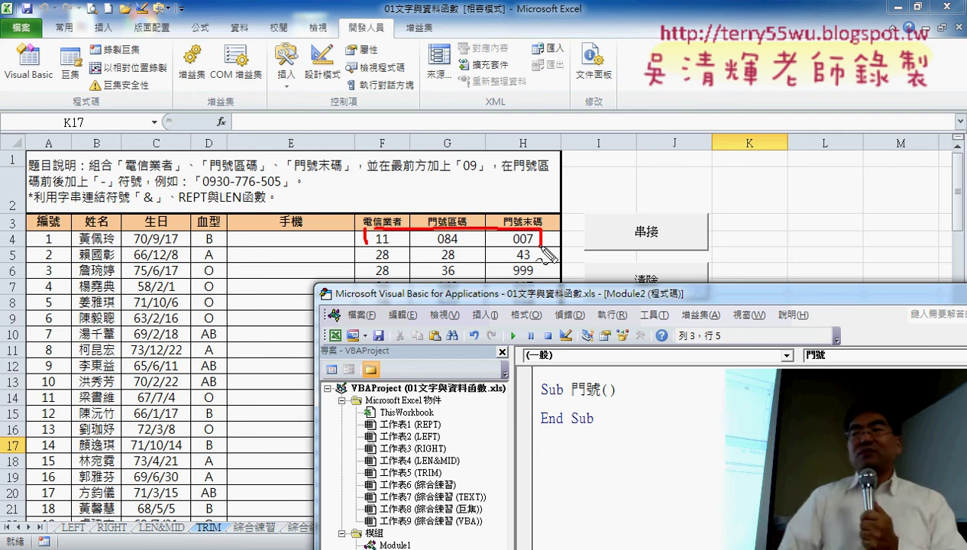
pyautogui.moveTo(424, 229)
pyautogui.mouseDown()
pyautogui.moveTo(314, 227)
pyautogui.moveTo(327, 239)
pyautogui.mouseUp()
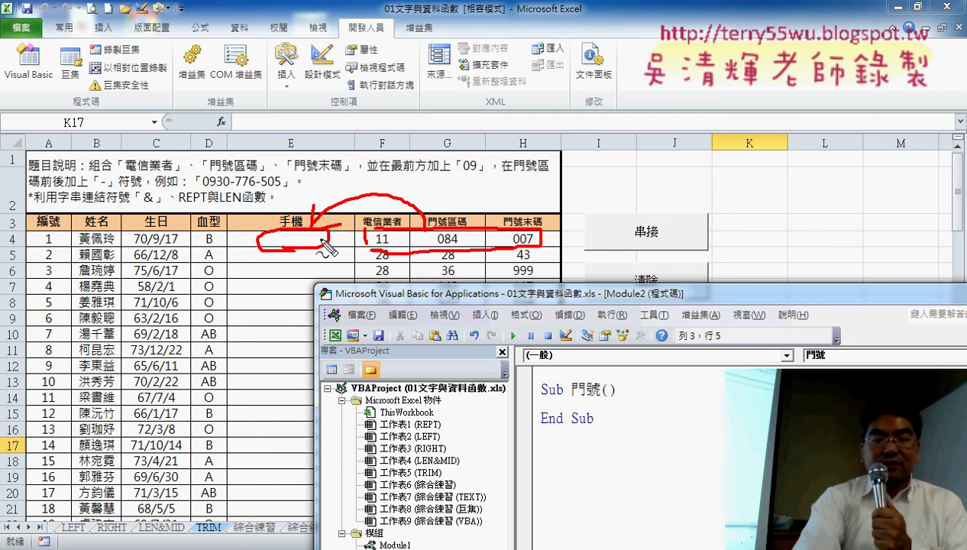
pyautogui.press('Escape')
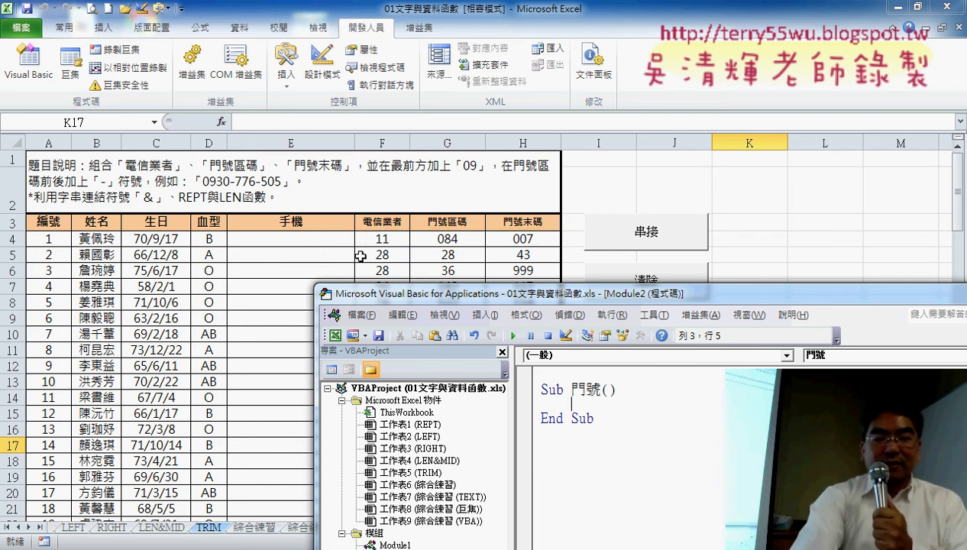
pyautogui.moveTo(413, 298); pyautogui.dragTo(398, 66)
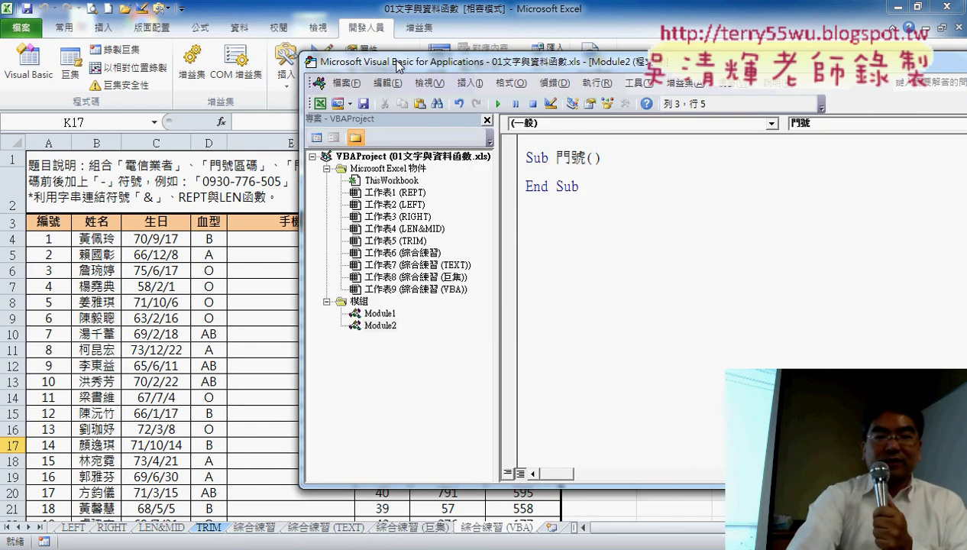
# Begin the body of Sub 門號 by typing cells(
pyautogui.press('Escape')
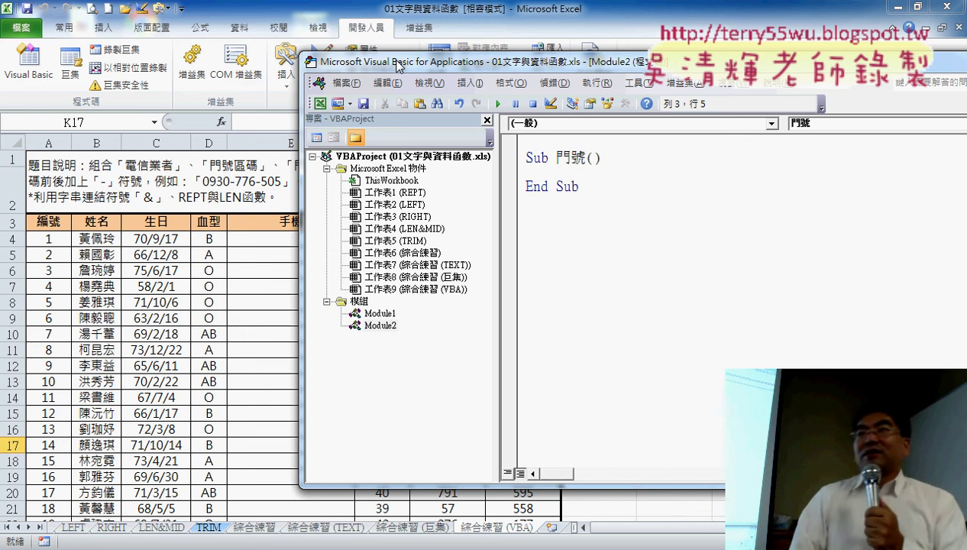
pyautogui.write('cells')
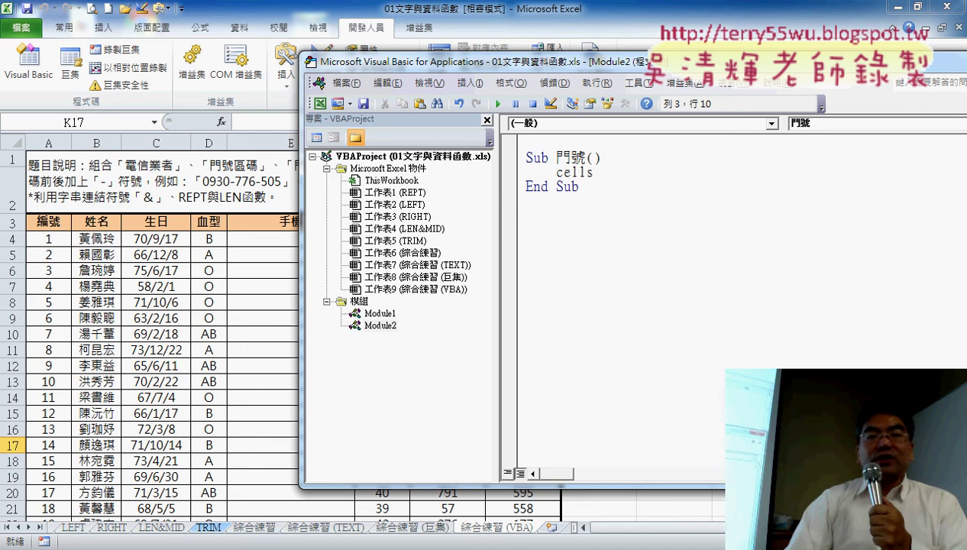
pyautogui.write('(')
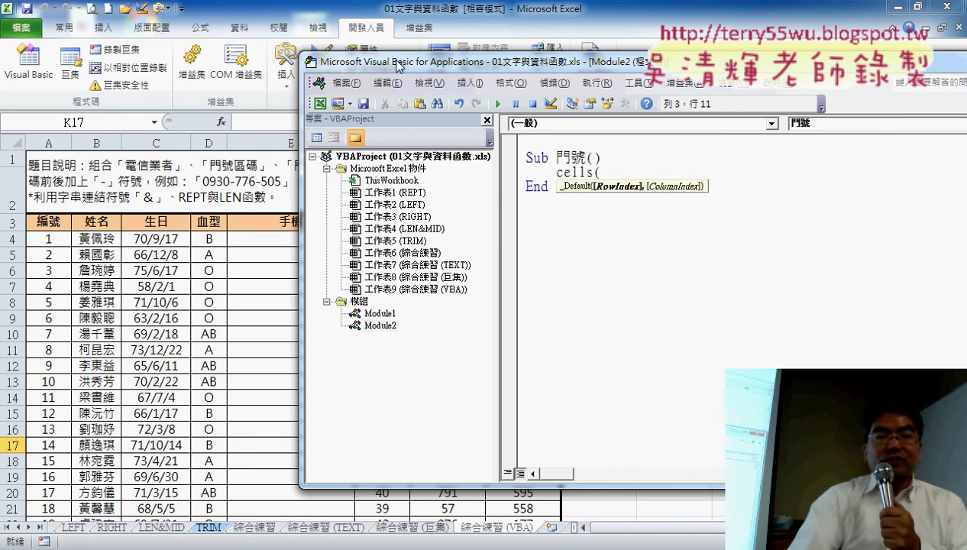
# Annotate the argument hint: RowIndex is row 4, ColumnIndex is column E (5)
pyautogui.moveTo(458, 68)
pyautogui.mouseDown()
pyautogui.moveTo(364, 222)
pyautogui.moveTo(348, 273)
pyautogui.mouseUp()
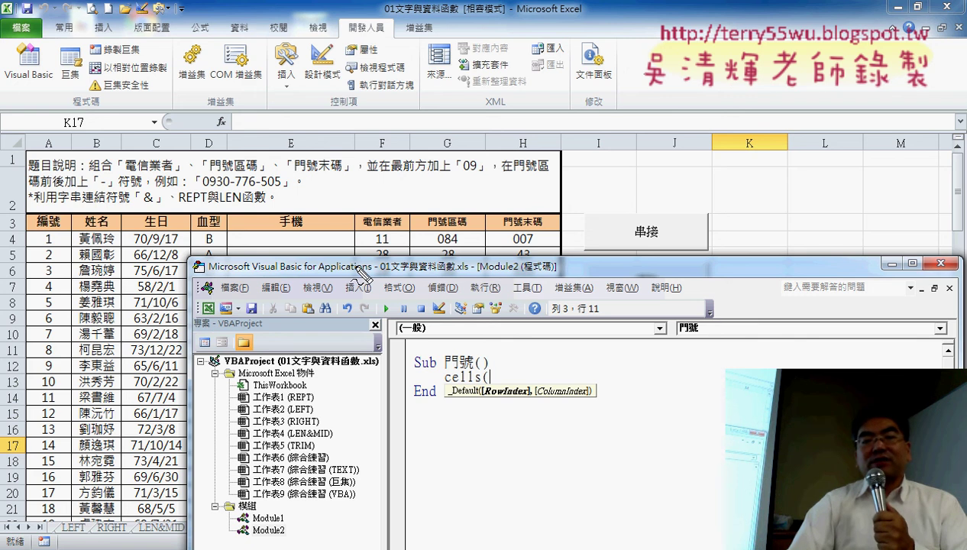
pyautogui.moveTo(315, 257)
pyautogui.mouseDown()
pyautogui.moveTo(272, 260)
pyautogui.moveTo(317, 249)
pyautogui.mouseUp()
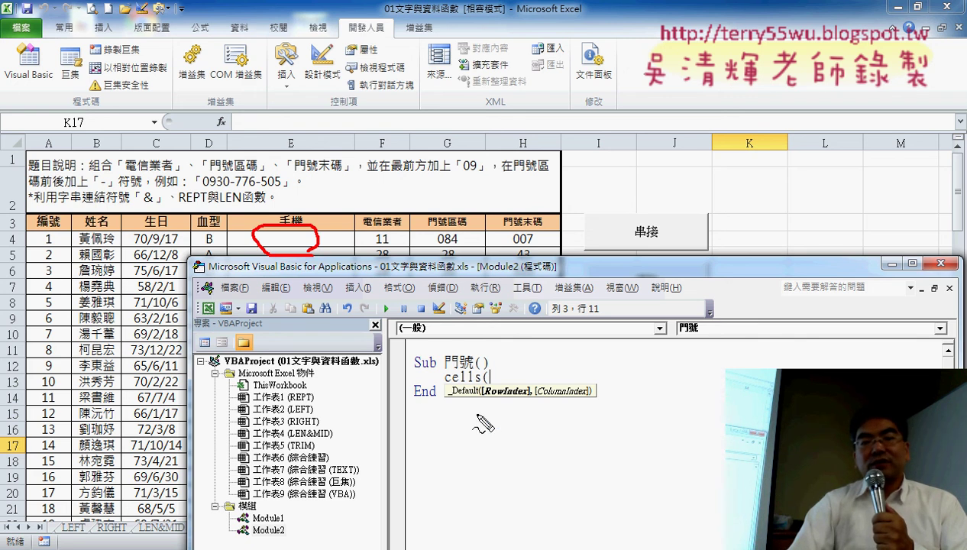
pyautogui.moveTo(486, 398); pyautogui.dragTo(531, 396)
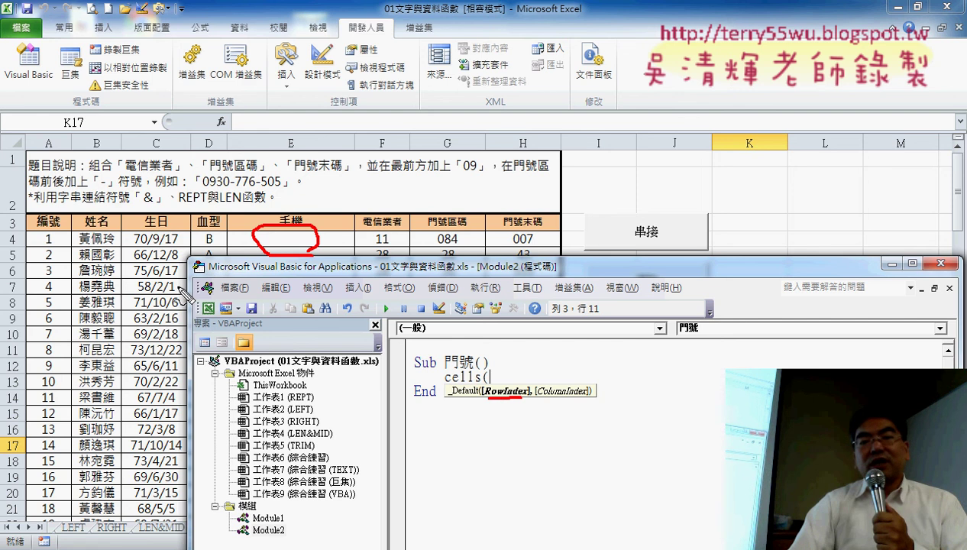
pyautogui.moveTo(14, 253); pyautogui.dragTo(15, 249)
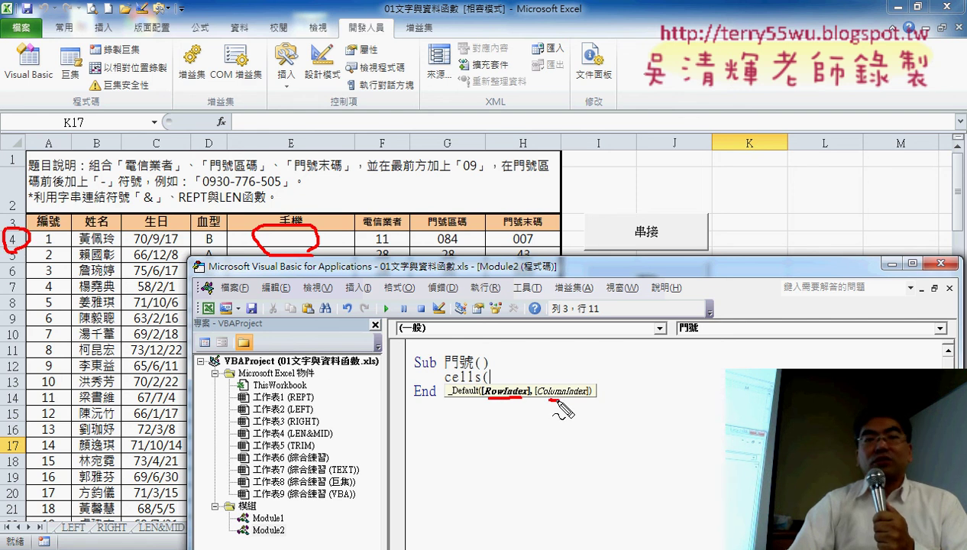
pyautogui.moveTo(556, 400); pyautogui.dragTo(585, 398)
pyautogui.moveTo(295, 160)
pyautogui.mouseDown()
pyautogui.moveTo(276, 129)
pyautogui.moveTo(307, 157)
pyautogui.mouseUp()
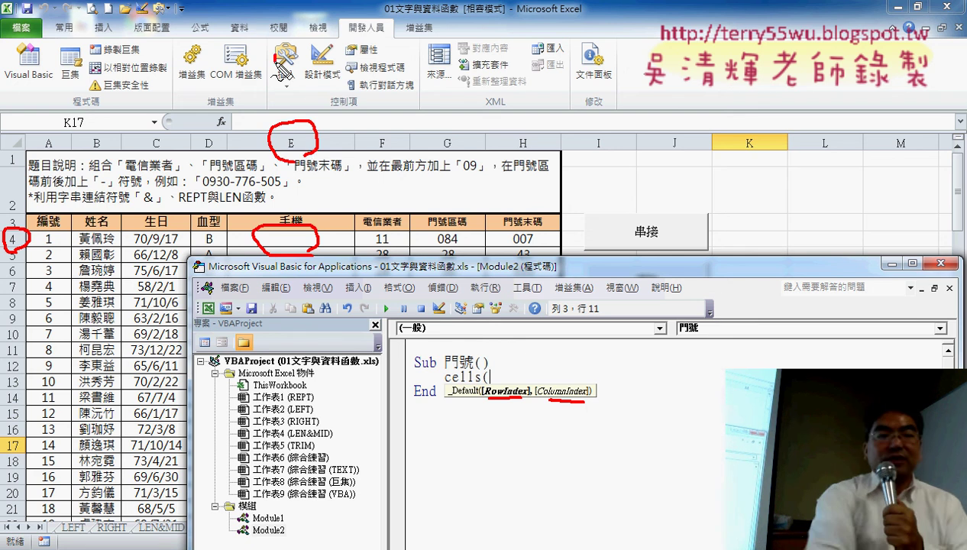
pyautogui.moveTo(277, 54)
pyautogui.mouseDown()
pyautogui.moveTo(284, 97)
pyautogui.moveTo(320, 67)
pyautogui.mouseUp()
pyautogui.moveTo(258, 115); pyautogui.dragTo(272, 147)
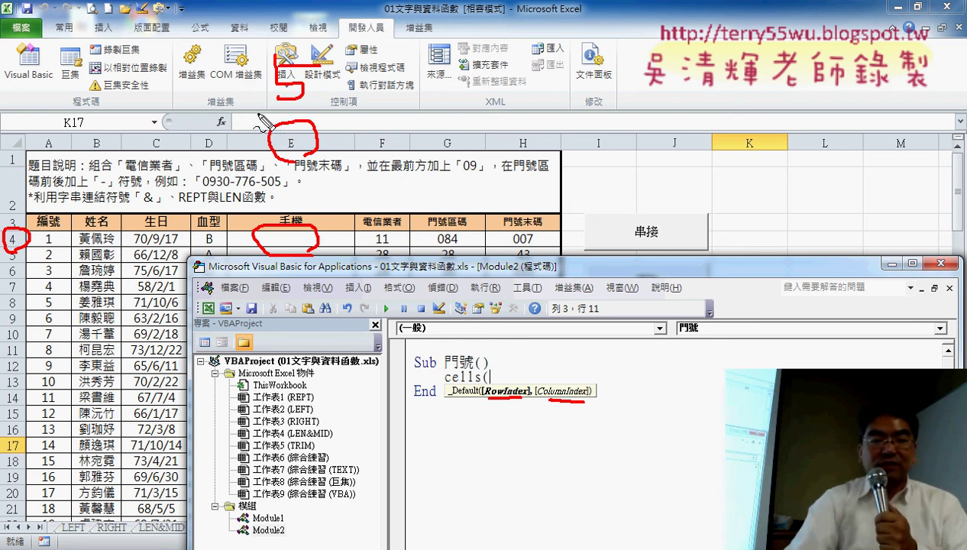
pyautogui.moveTo(312, 122); pyautogui.dragTo(318, 145)
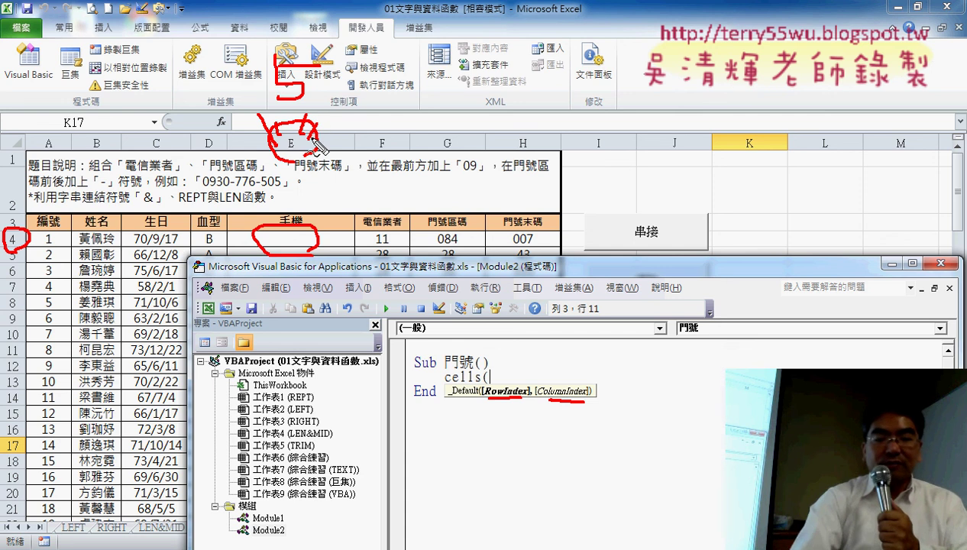
pyautogui.press('Escape')
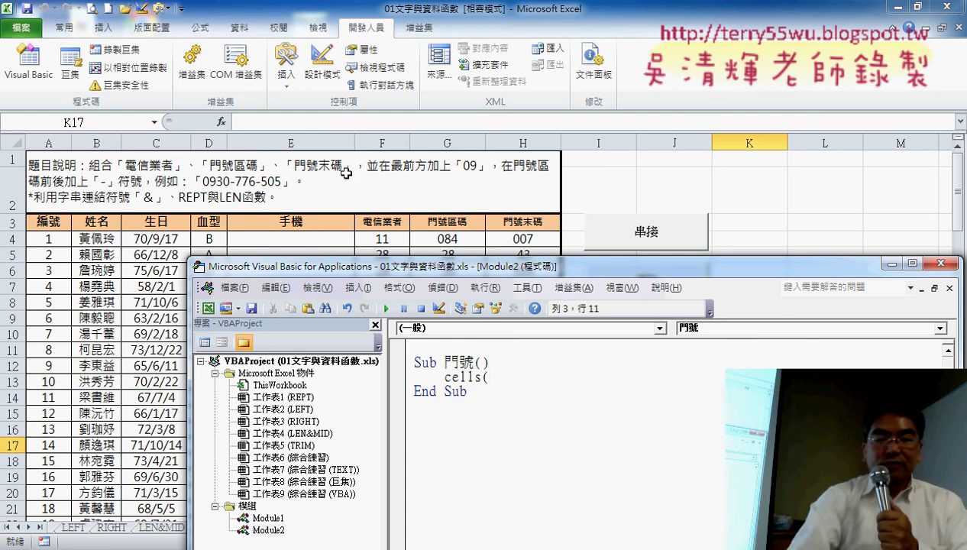
# Write the line start cells(4,"E")="09" & in the 門號 procedure
pyautogui.write('4')
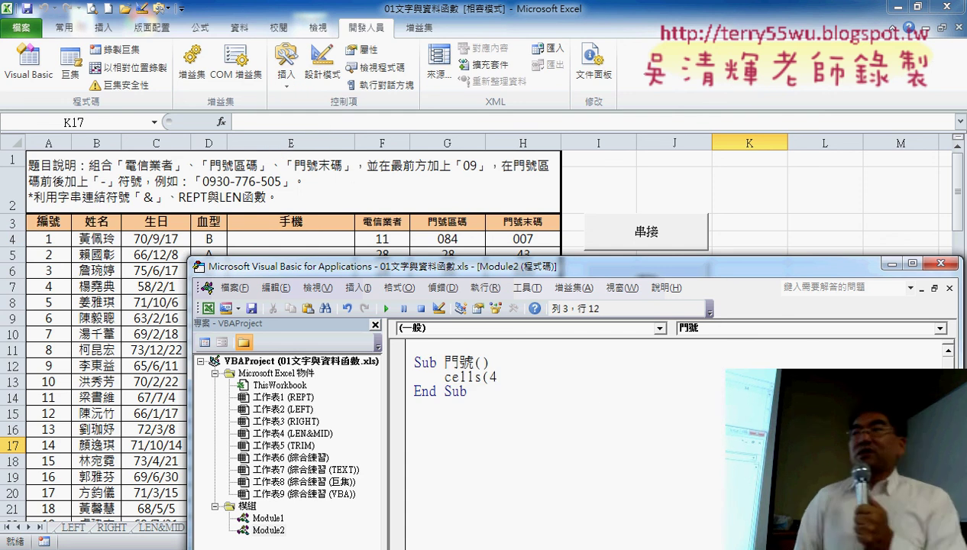
pyautogui.write(',"E')
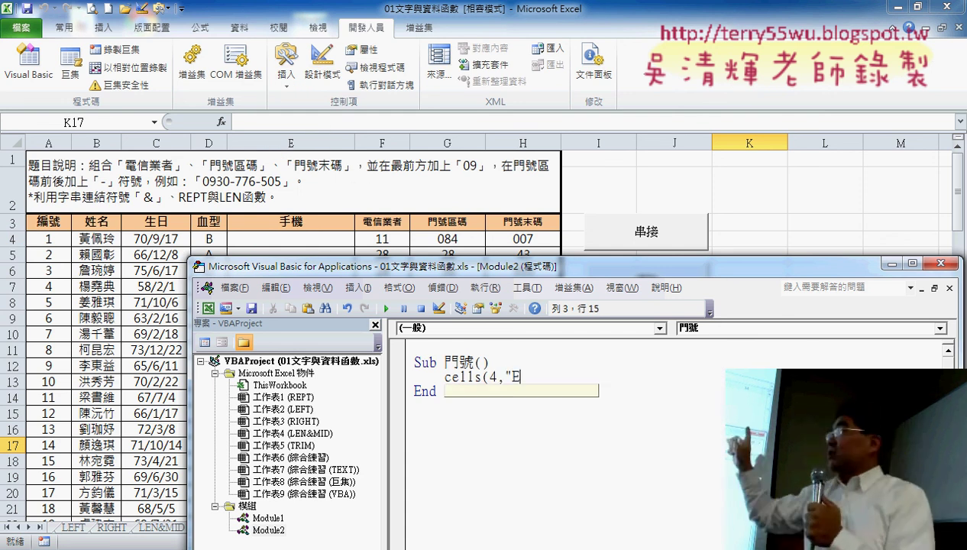
pyautogui.write('")')
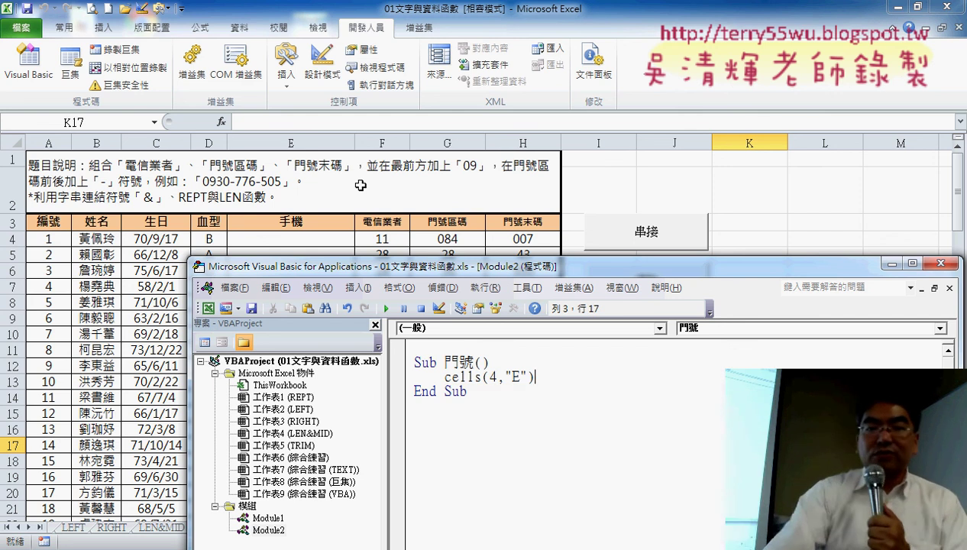
pyautogui.moveTo(565, 275)
pyautogui.mouseDown()
pyautogui.moveTo(805, 122)
pyautogui.moveTo(727, 85)
pyautogui.moveTo(710, 61)
pyautogui.mouseUp()
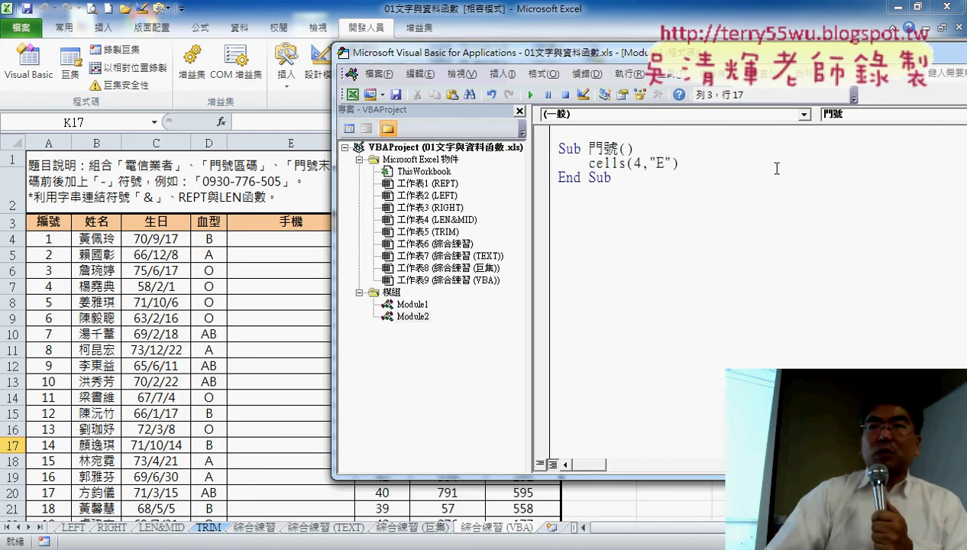
pyautogui.write('="09')
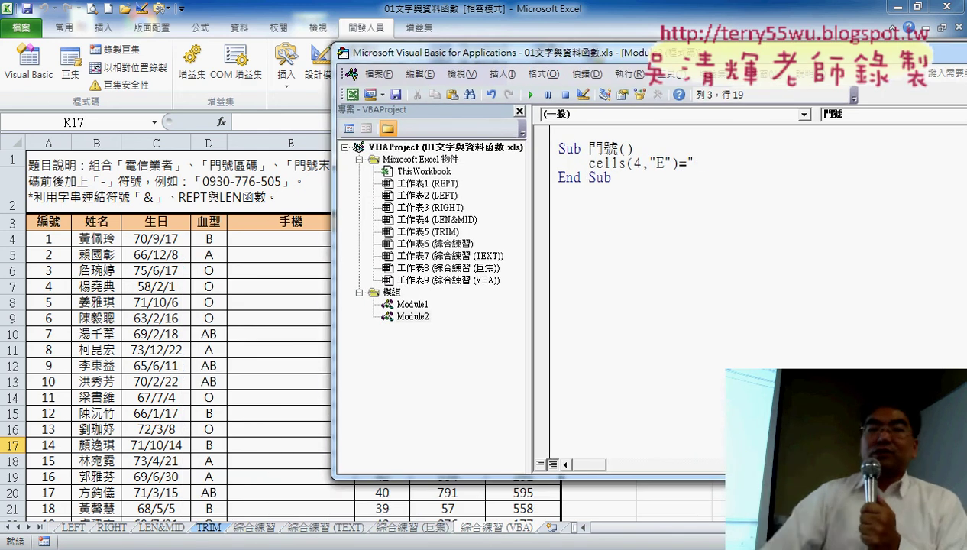
pyautogui.write('"')
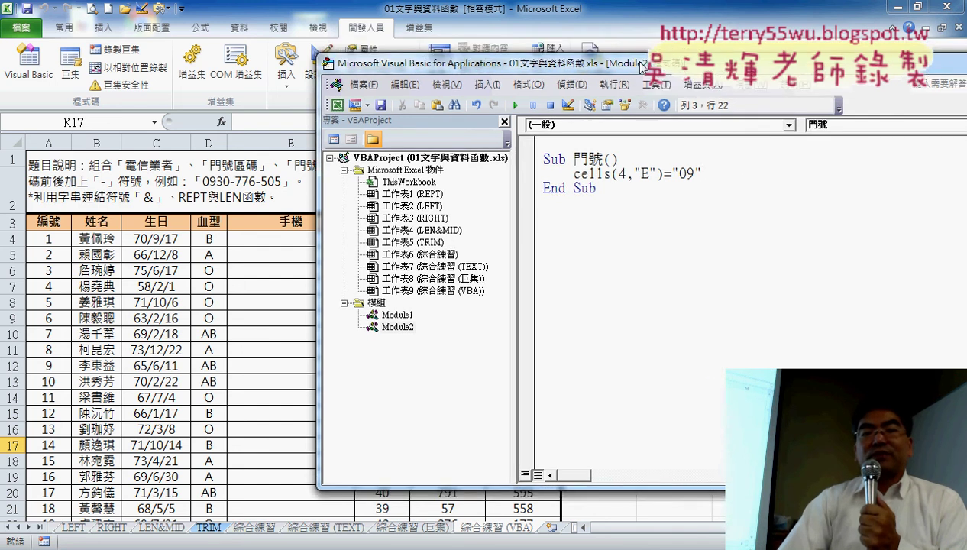
pyautogui.moveTo(672, 52); pyautogui.dragTo(388, 266)
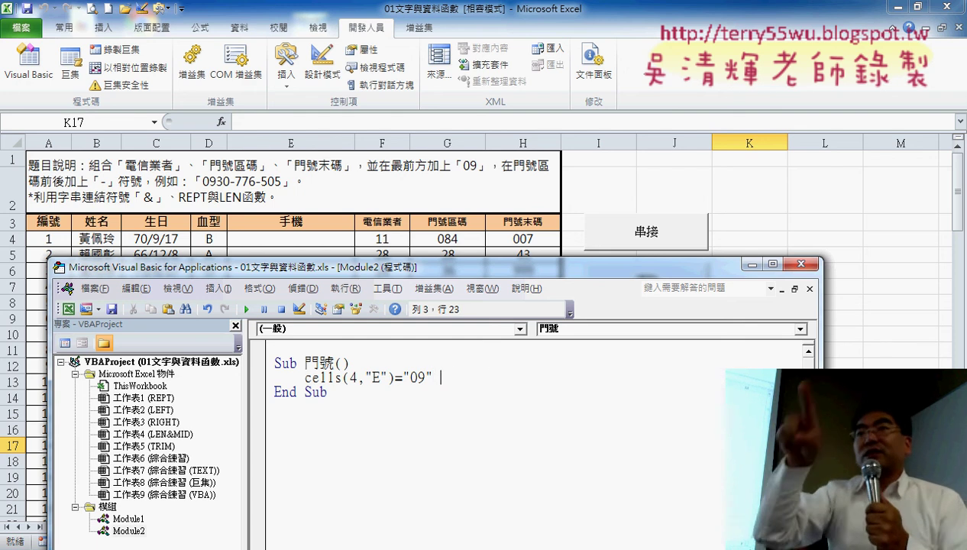
pyautogui.write('&')
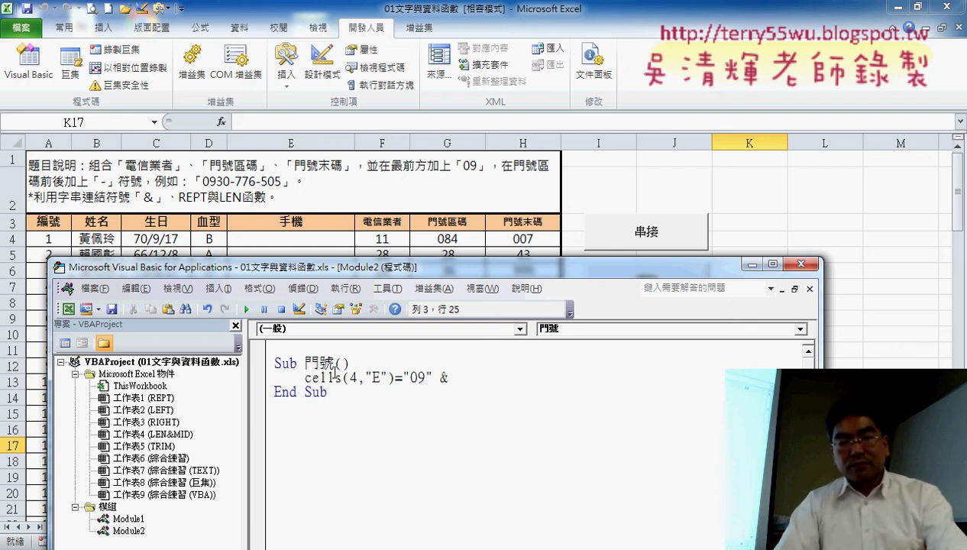
# Append a copy of the reference after the ampersand, changed to cells(4,"F")
pyautogui.moveTo(395, 377); pyautogui.dragTo(306, 377)
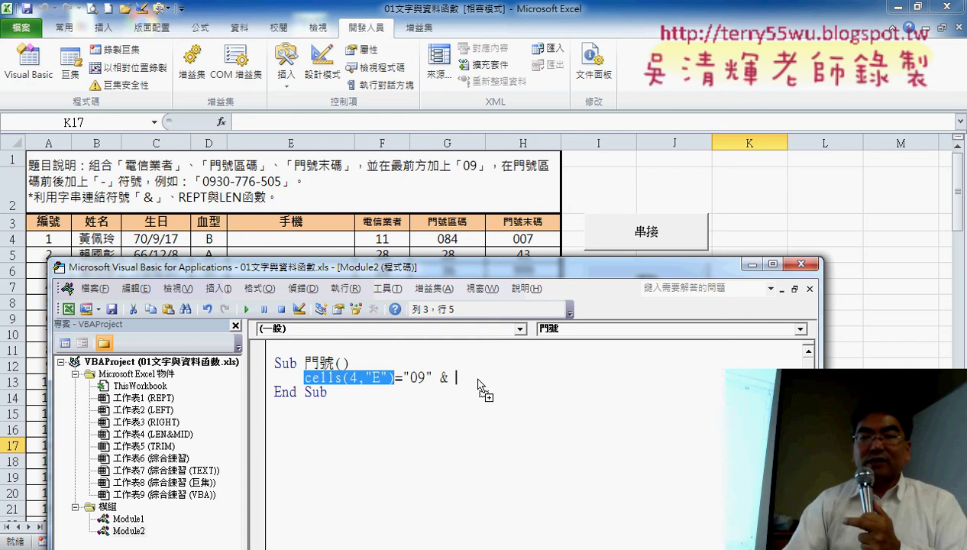
pyautogui.moveTo(482, 389); pyautogui.dragTo(480, 380)
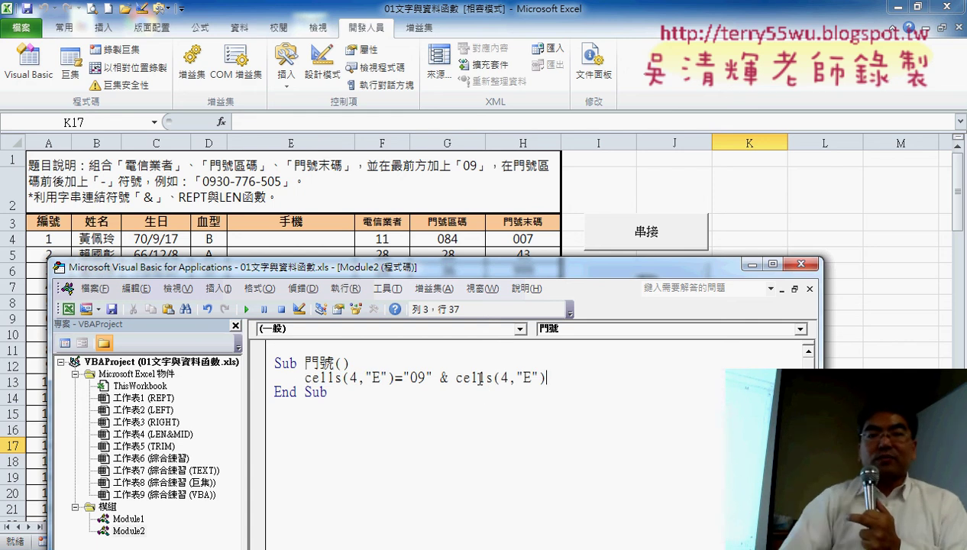
pyautogui.doubleClick(527, 378)
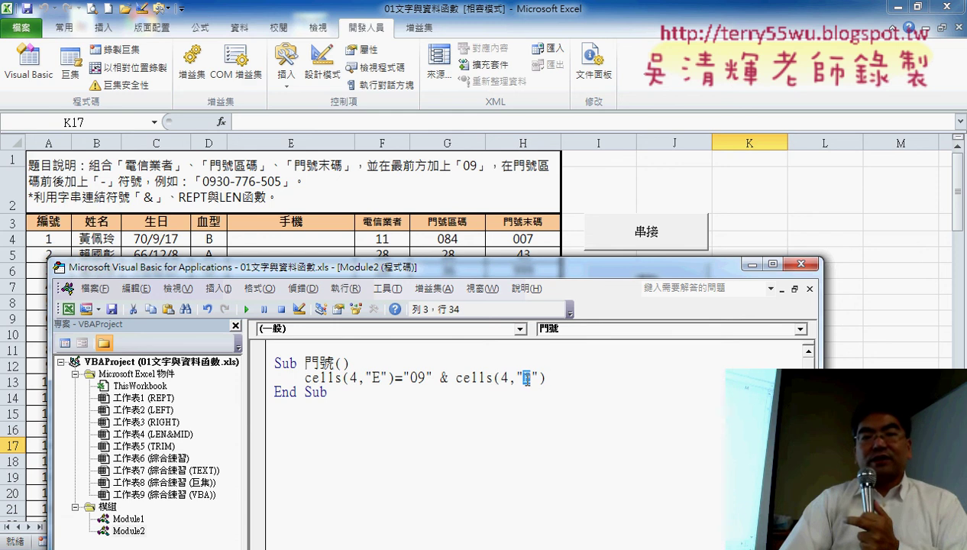
pyautogui.write('F')
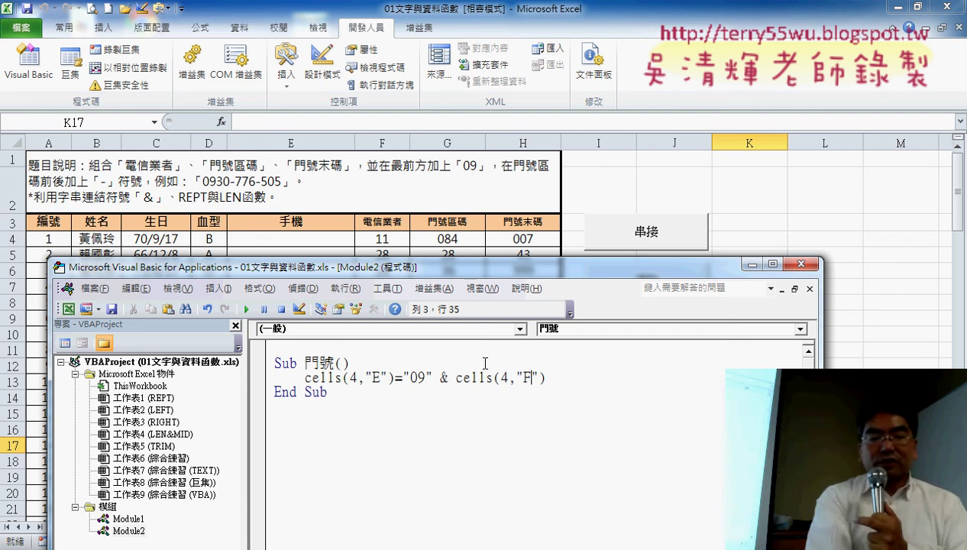
pyautogui.moveTo(546, 378); pyautogui.dragTo(411, 380)
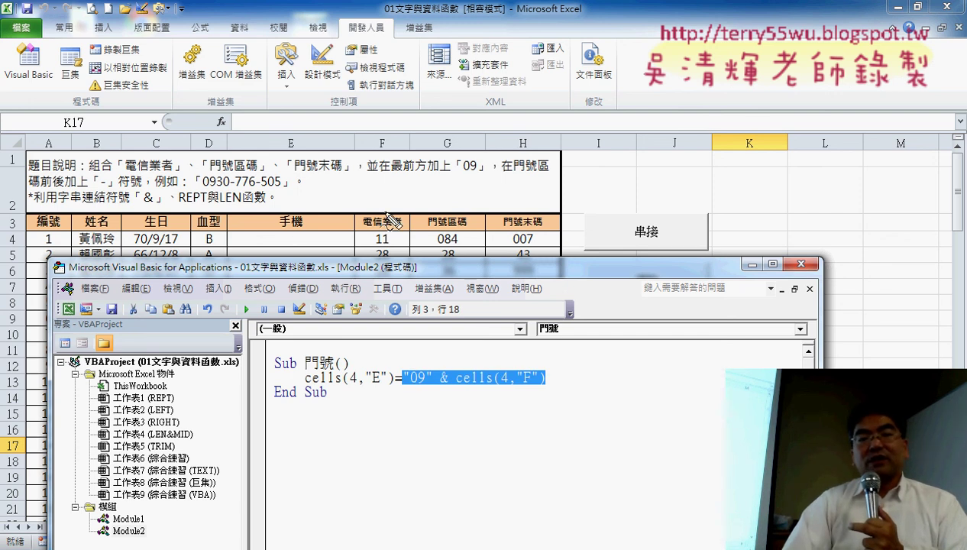
pyautogui.moveTo(398, 256)
pyautogui.mouseDown()
pyautogui.moveTo(393, 219)
pyautogui.moveTo(525, 373)
pyautogui.mouseUp()
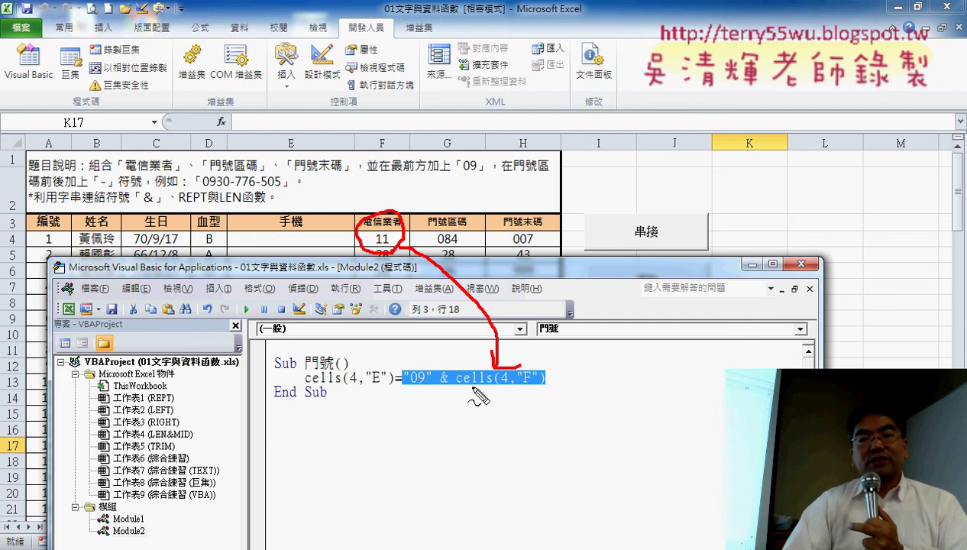
pyautogui.moveTo(466, 386); pyautogui.dragTo(539, 385)
pyautogui.moveTo(396, 387)
pyautogui.mouseDown()
pyautogui.moveTo(457, 390)
pyautogui.moveTo(361, 396)
pyautogui.moveTo(382, 386)
pyautogui.moveTo(287, 257)
pyautogui.moveTo(297, 267)
pyautogui.mouseUp()
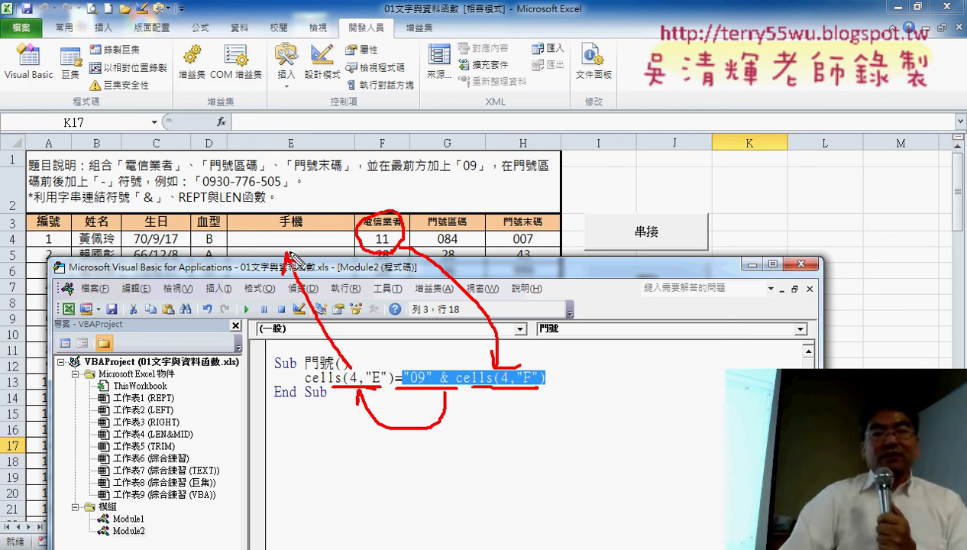
pyautogui.moveTo(289, 235); pyautogui.dragTo(302, 242)
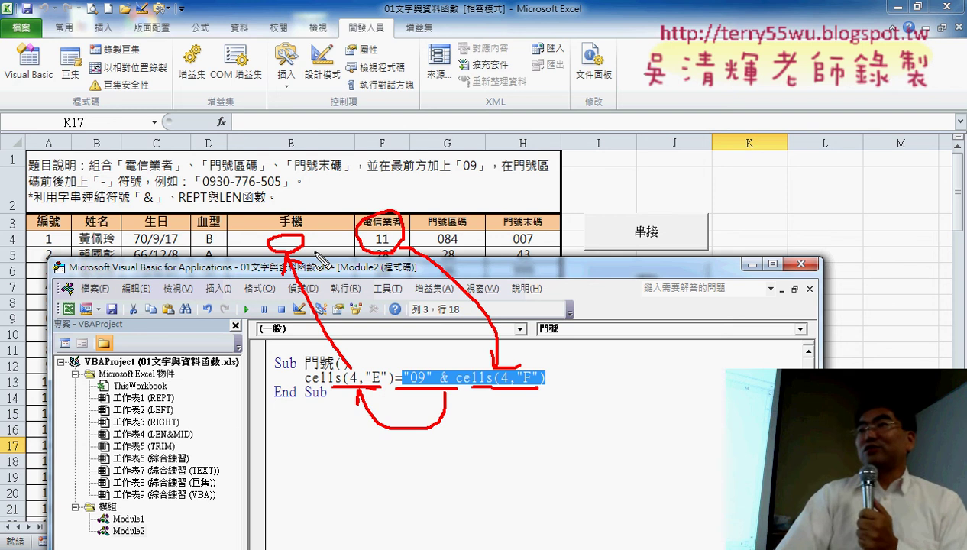
pyautogui.press('Escape')
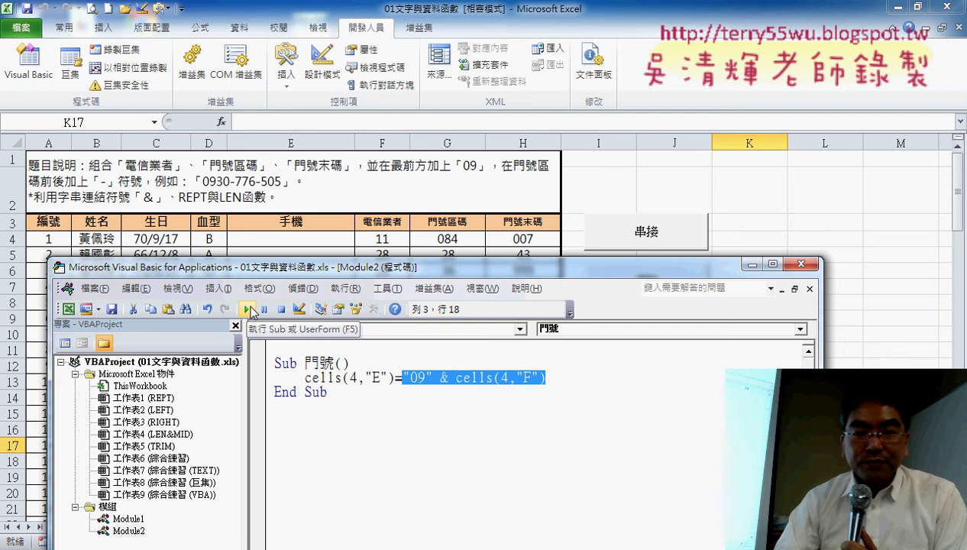
# Run the 門號 macro so E4 shows 911, then return to the line's end
pyautogui.click(247, 309)
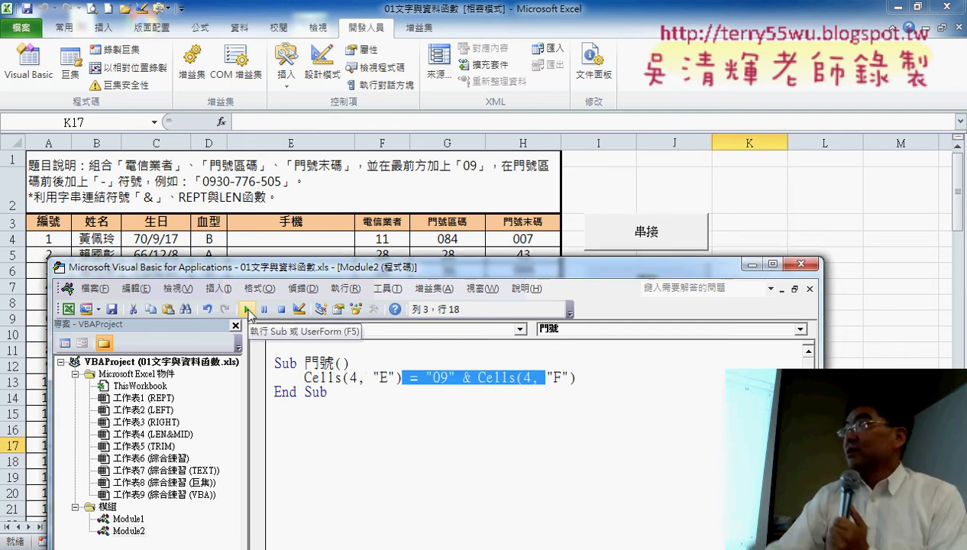
pyautogui.click(247, 309)
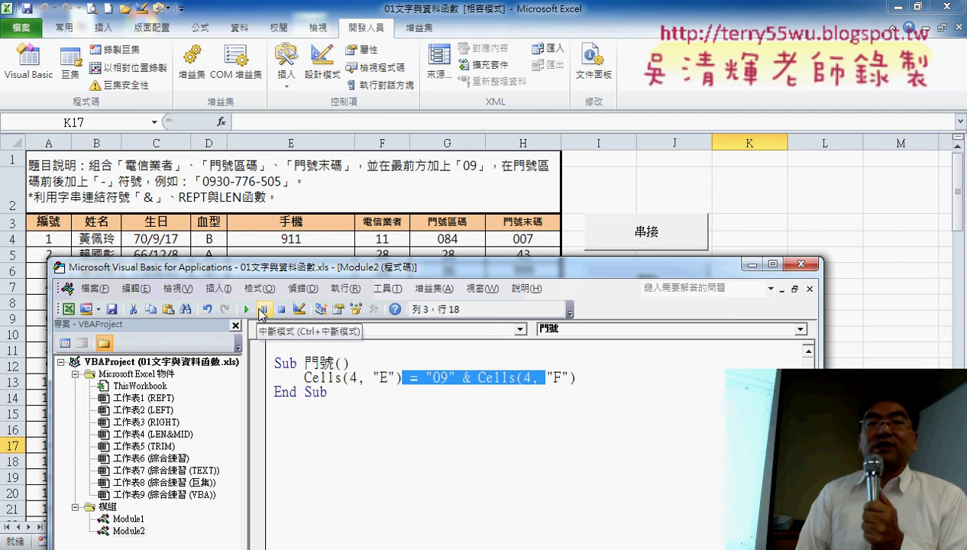
pyautogui.click(616, 380)
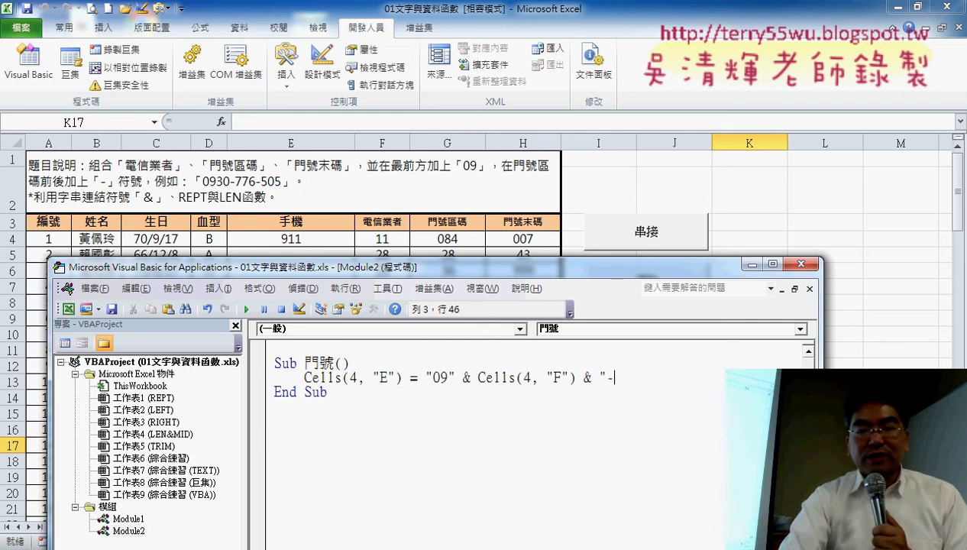
# Append & "-" to the line and rerun the macro so E4 shows 0911-
pyautogui.write('"')
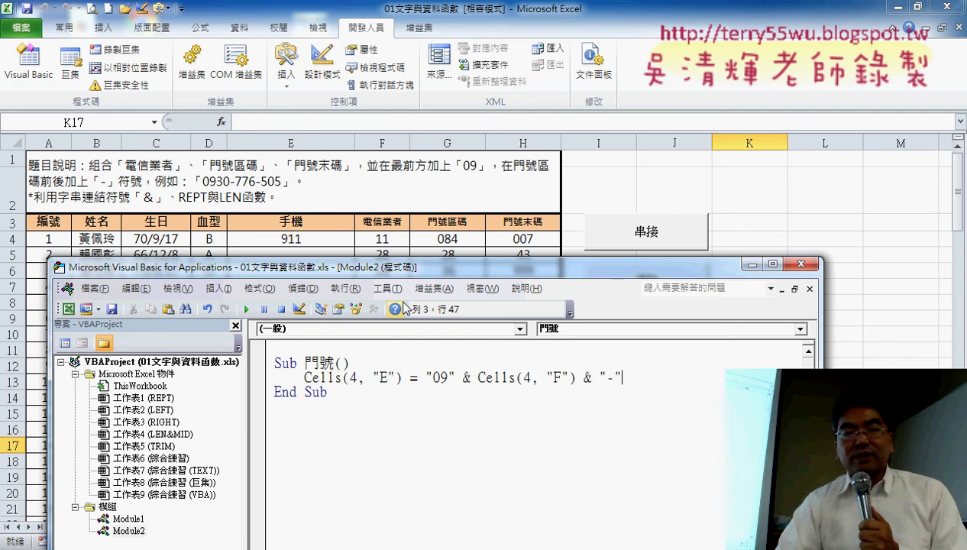
pyautogui.click(246, 308)
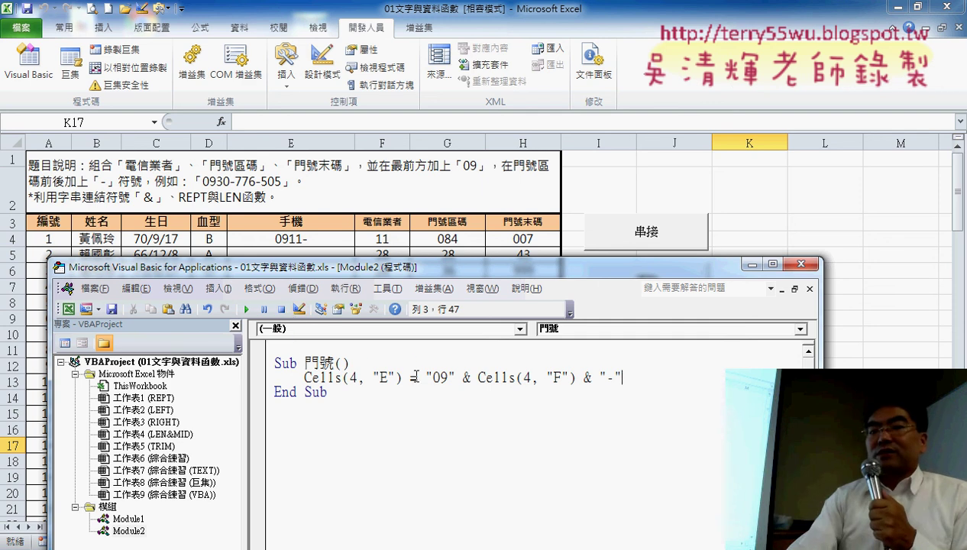
pyautogui.moveTo(426, 378); pyautogui.dragTo(615, 383)
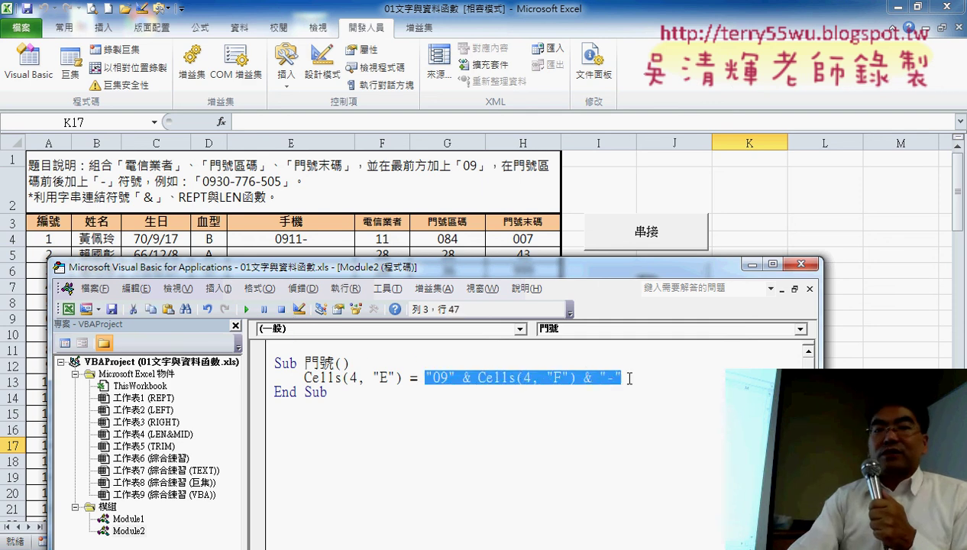
pyautogui.moveTo(402, 378); pyautogui.dragTo(304, 378)
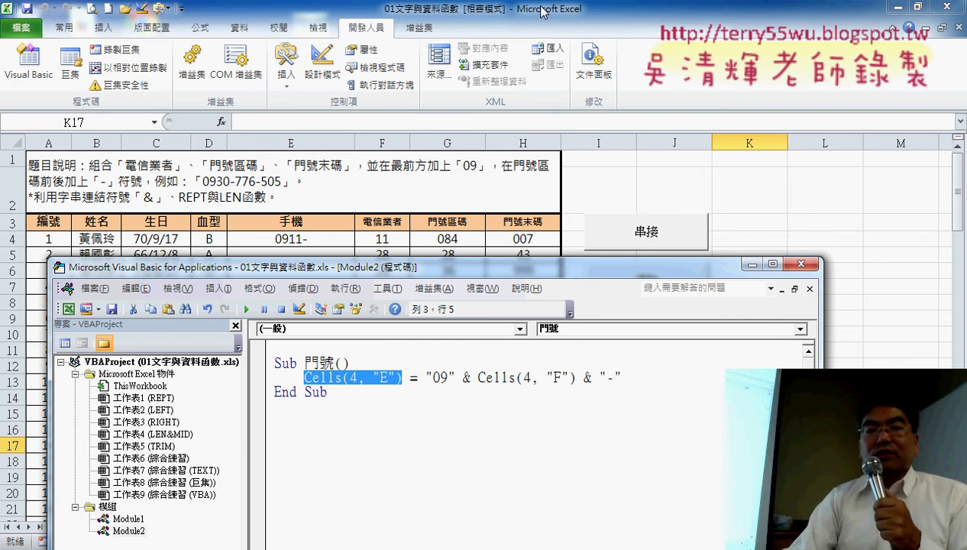
# Start format( at the line's end with a copied reference changed to Cells(4, "G")
pyautogui.moveTo(478, 270); pyautogui.dragTo(342, 265)
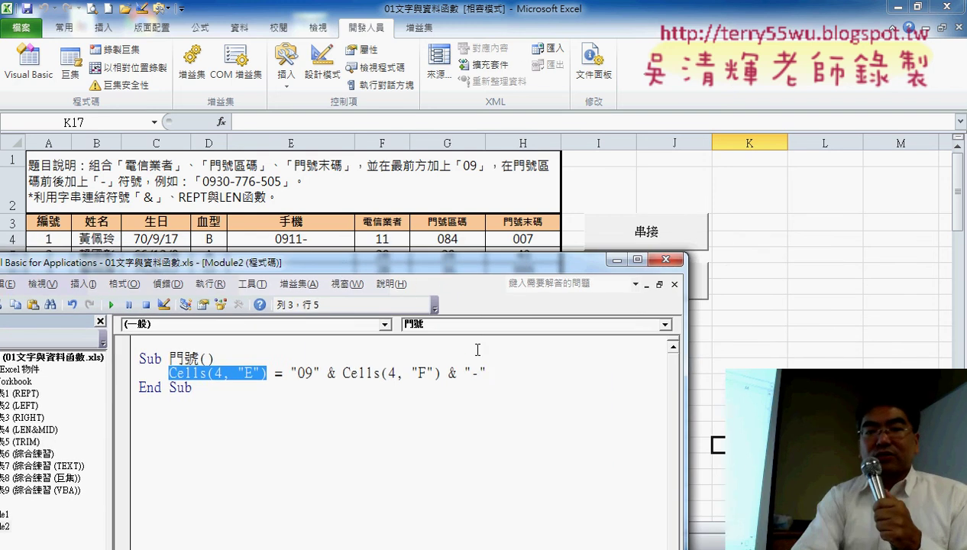
pyautogui.click(576, 373)
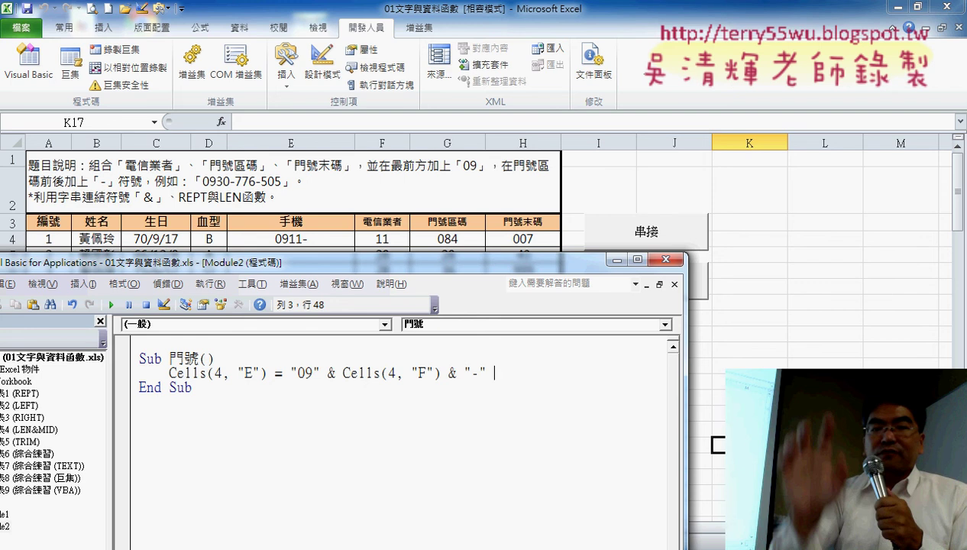
pyautogui.write('f')
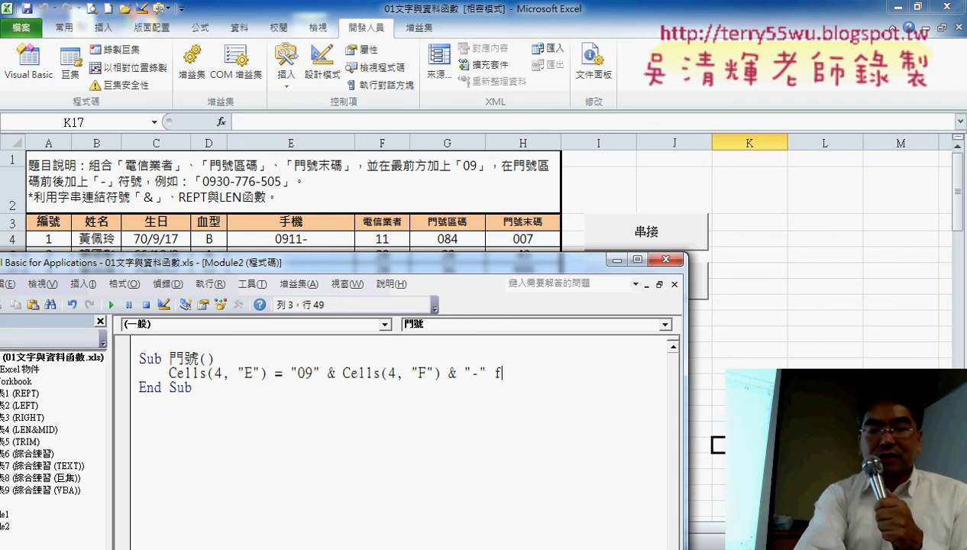
pyautogui.write('orm')
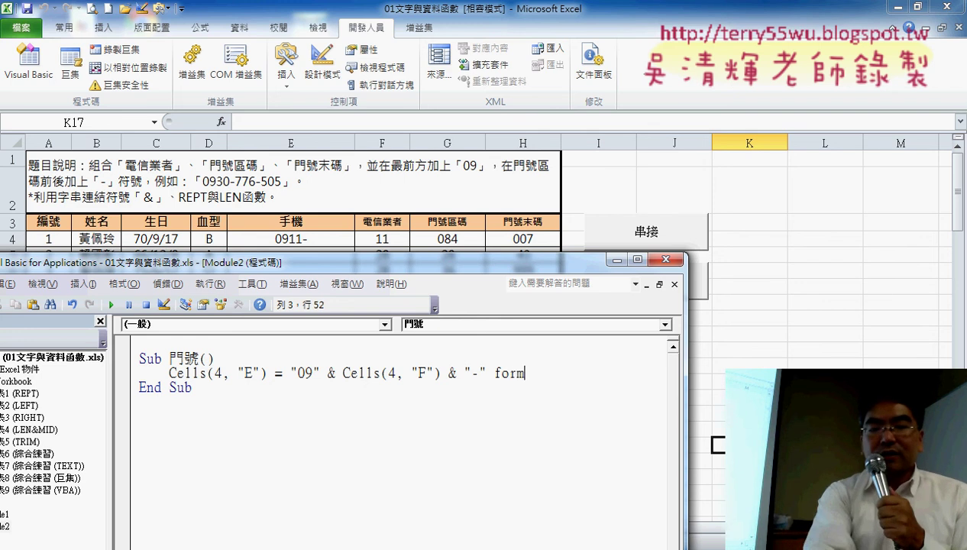
pyautogui.write('at')
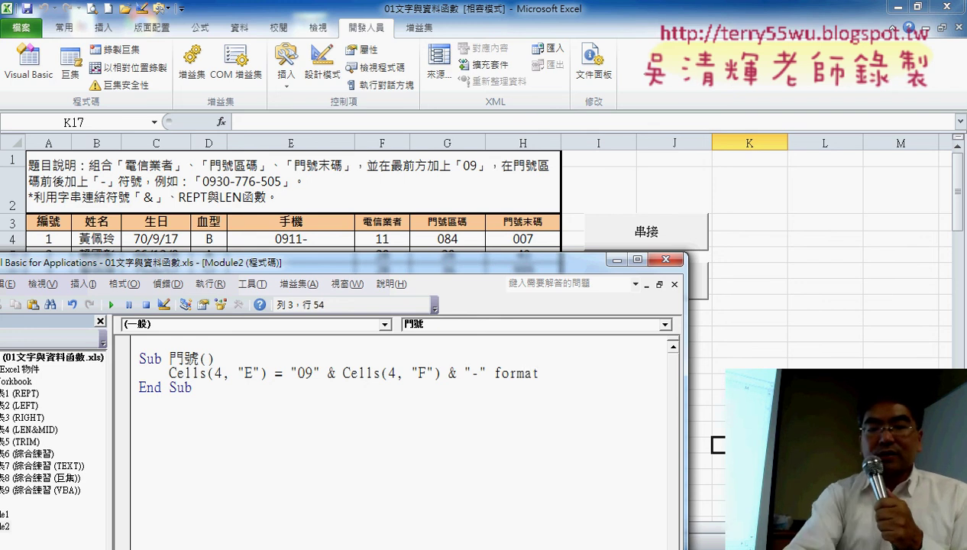
pyautogui.write('(')
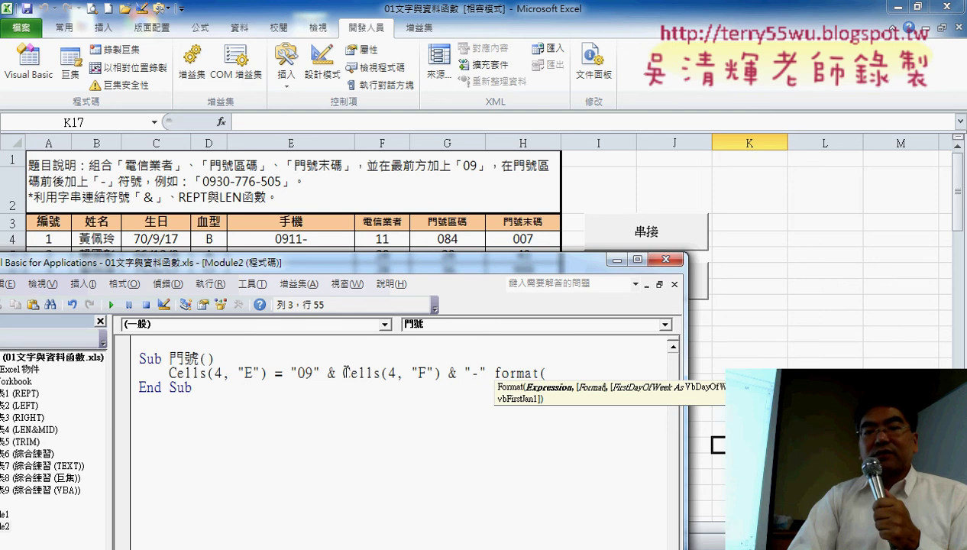
pyautogui.moveTo(343, 373); pyautogui.dragTo(440, 373)
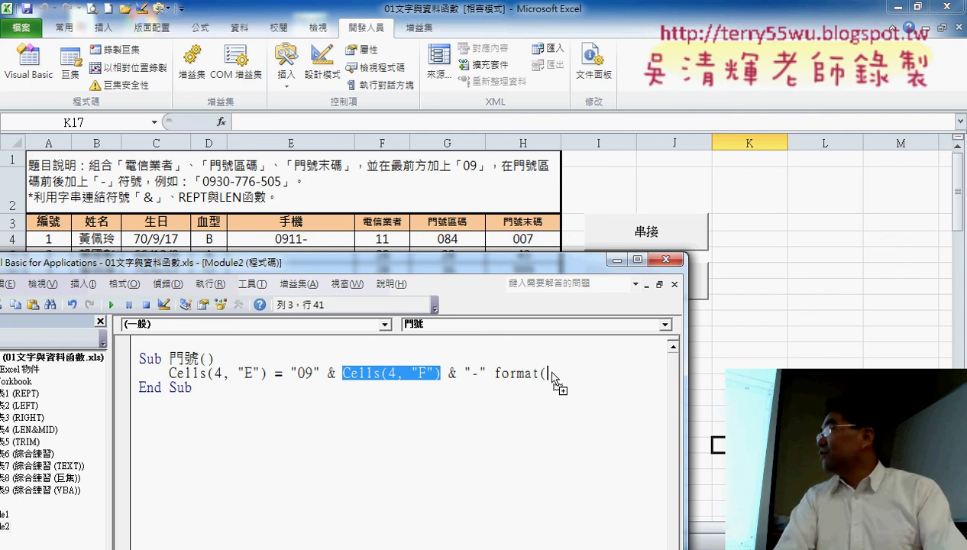
pyautogui.moveTo(552, 372); pyautogui.dragTo(551, 372)
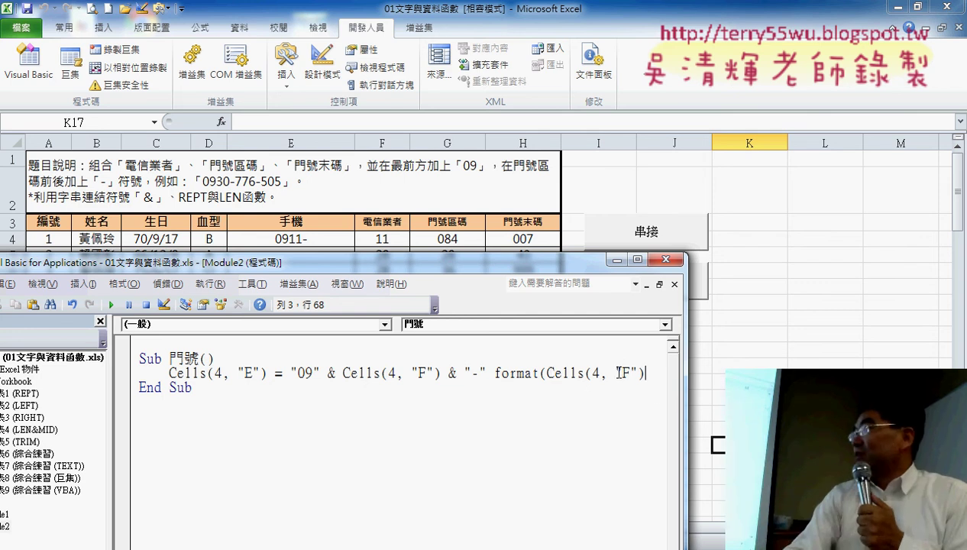
pyautogui.doubleClick(622, 373)
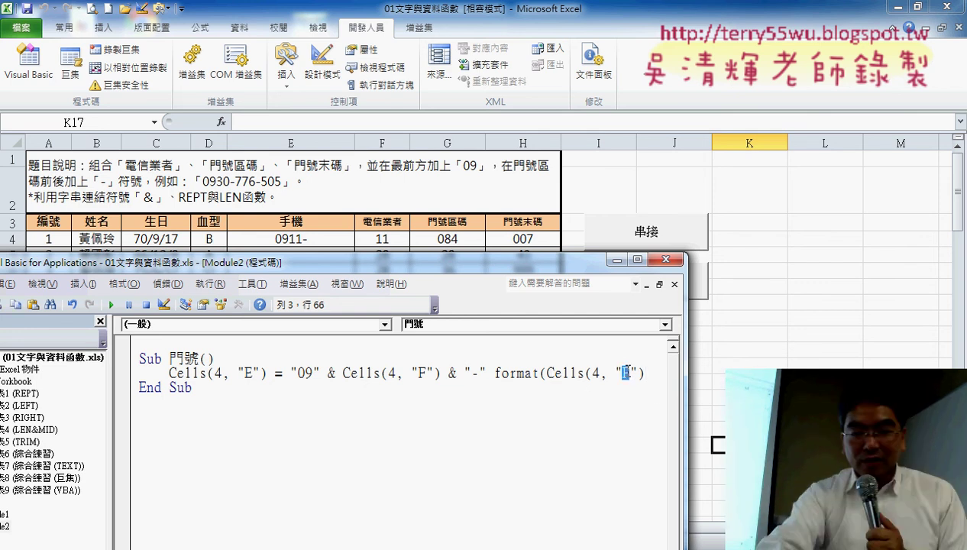
pyautogui.write('G')
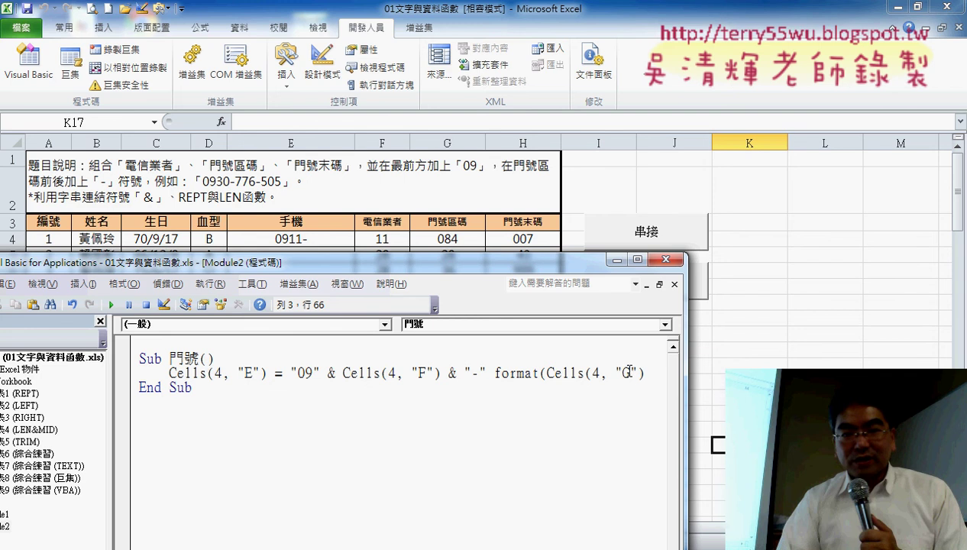
# Add the "000" format argument and run the macro, which raises a compile error
pyautogui.click(653, 373)
pyautogui.write(',')
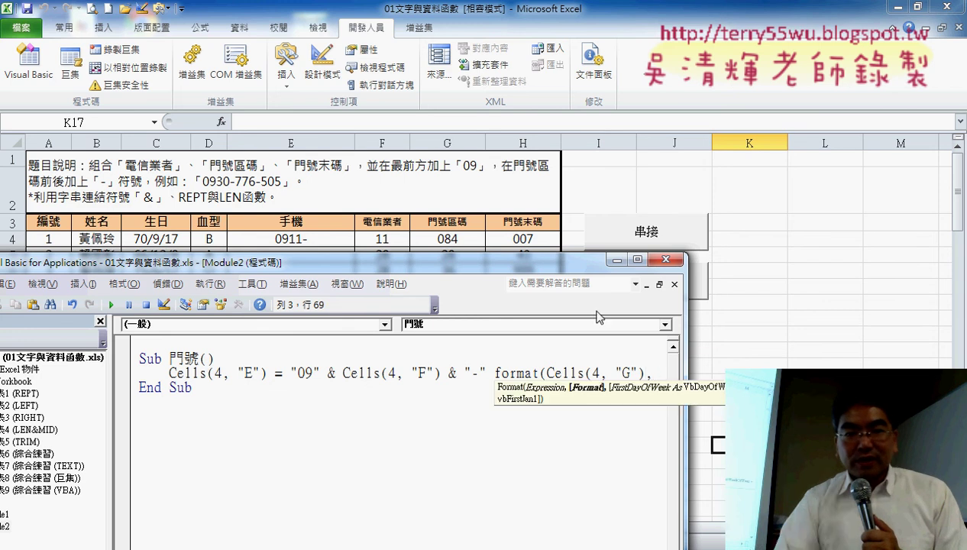
pyautogui.moveTo(557, 262); pyautogui.dragTo(512, 262)
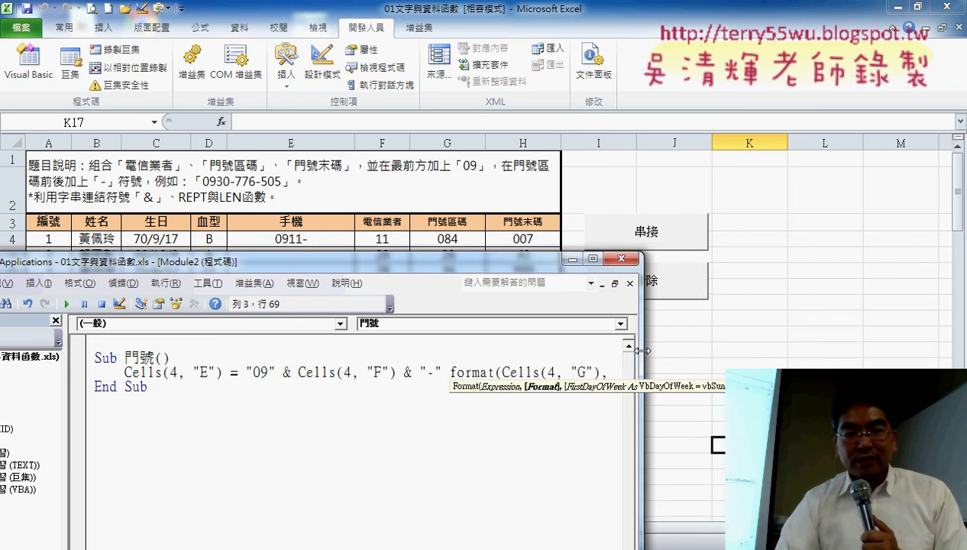
pyautogui.moveTo(644, 349); pyautogui.dragTo(795, 349)
pyautogui.write('"')
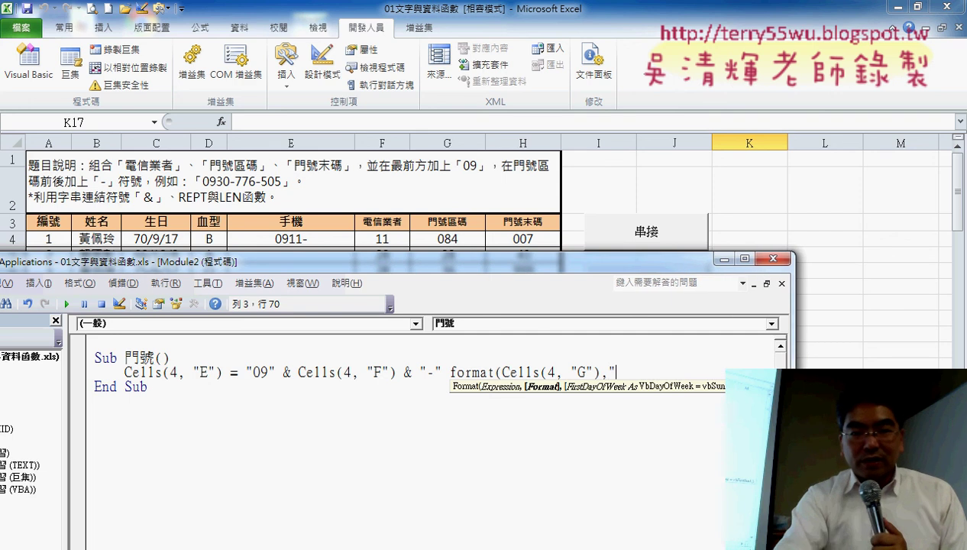
pyautogui.write('000')
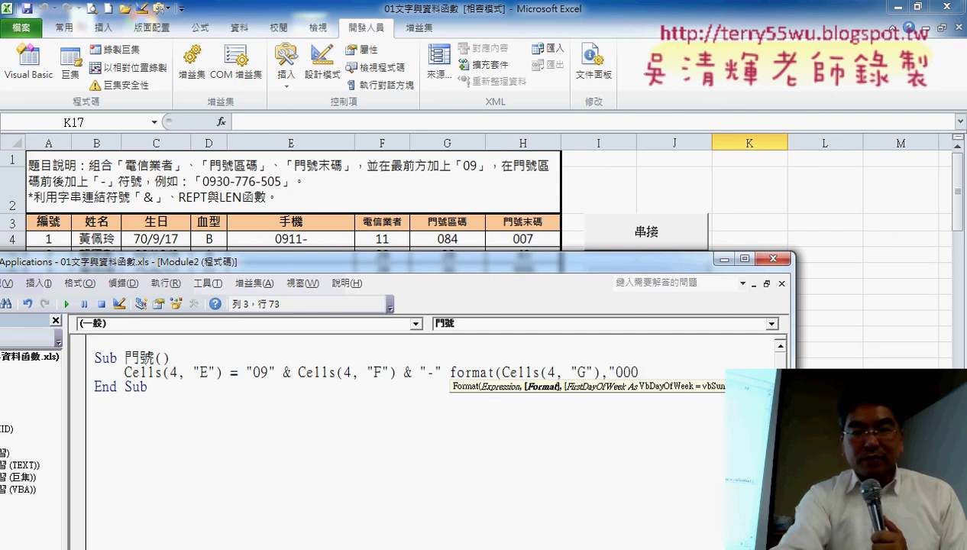
pyautogui.write('")')
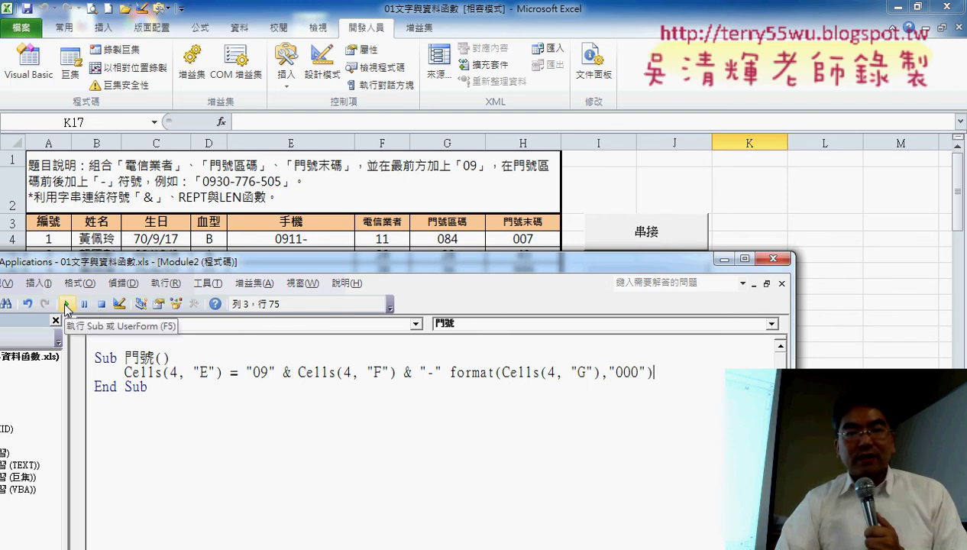
pyautogui.click(66, 306)
# Insert the missing & before format and rerun so E4 shows 0911-084
pyautogui.click(468, 341)
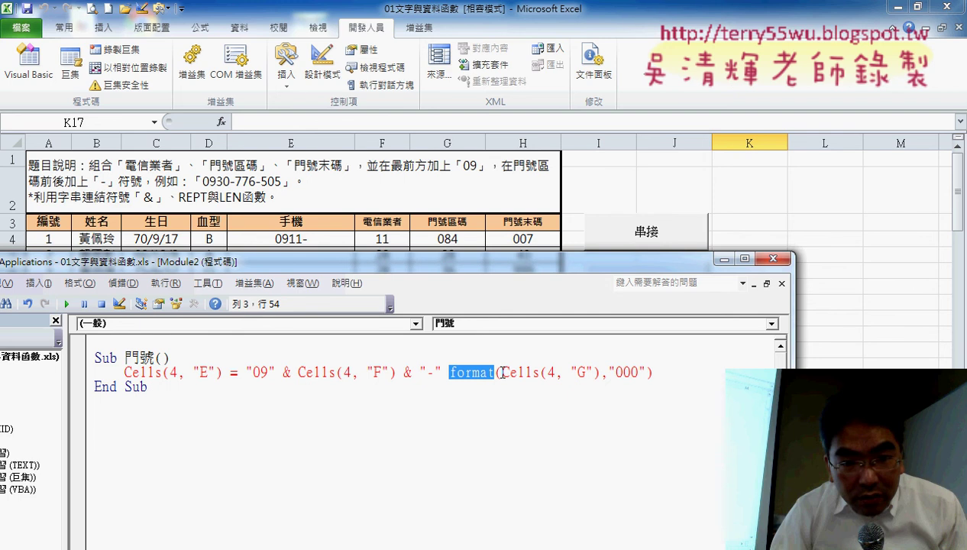
pyautogui.click(522, 373)
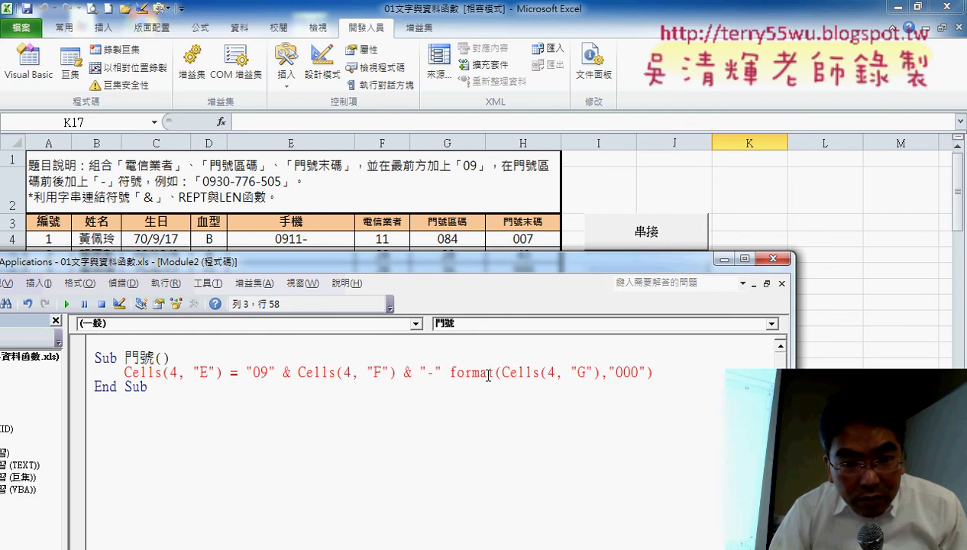
pyautogui.click(450, 373)
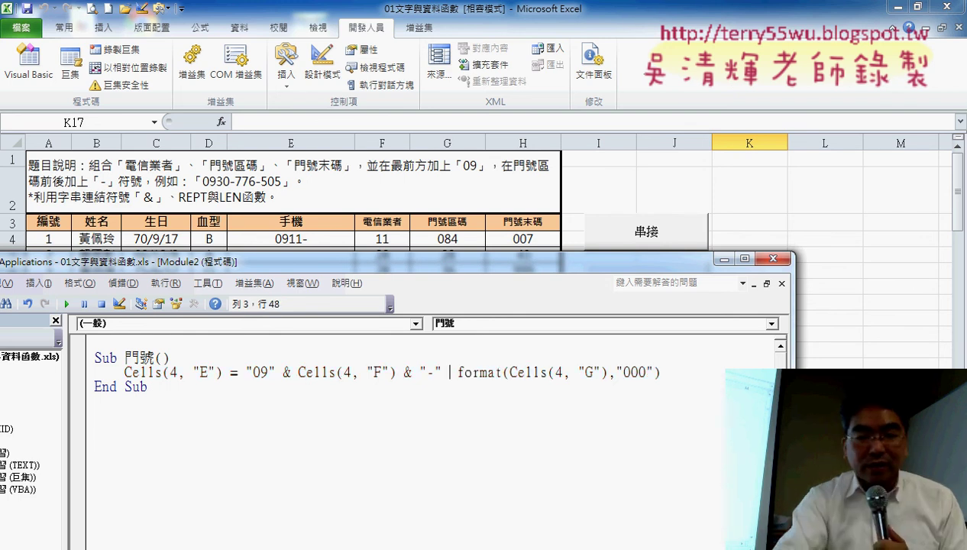
pyautogui.write('&')
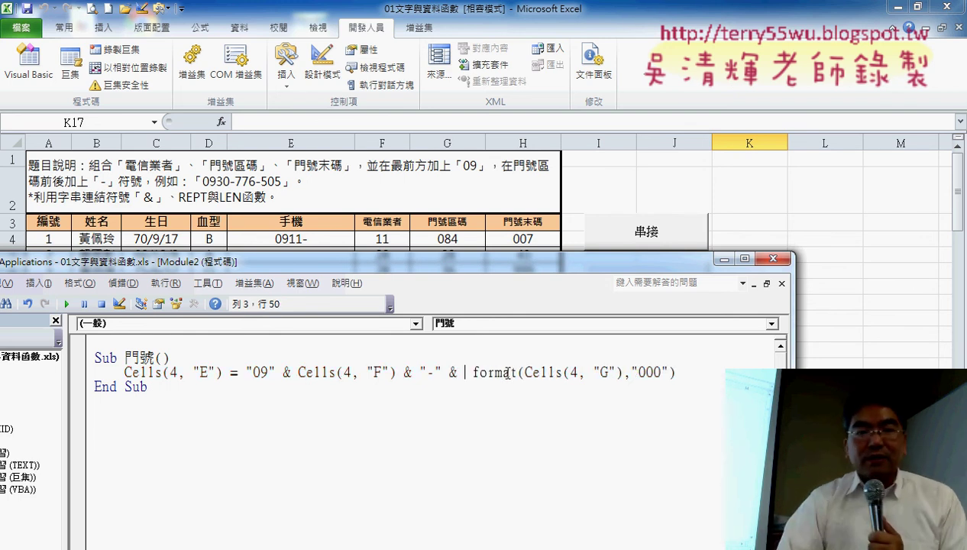
pyautogui.press('Delete')
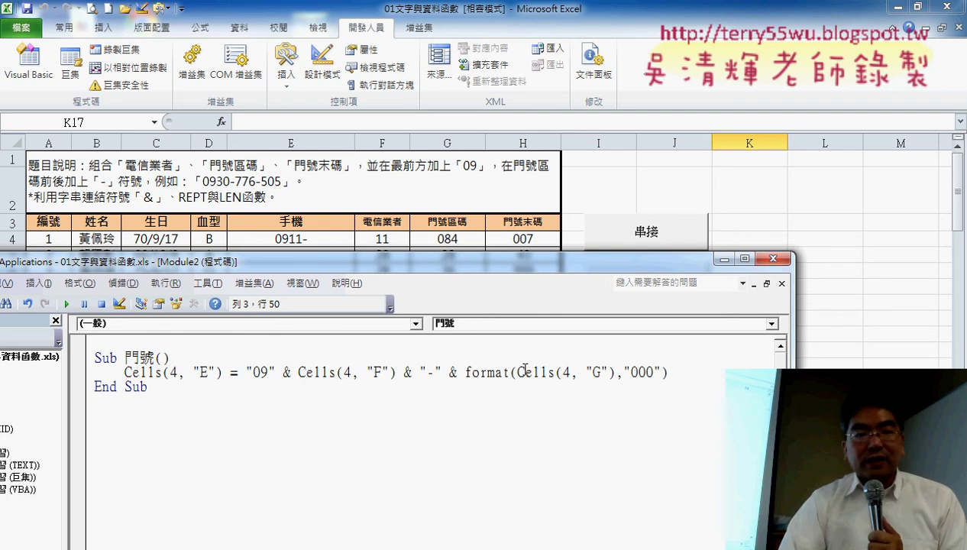
pyautogui.click(67, 303)
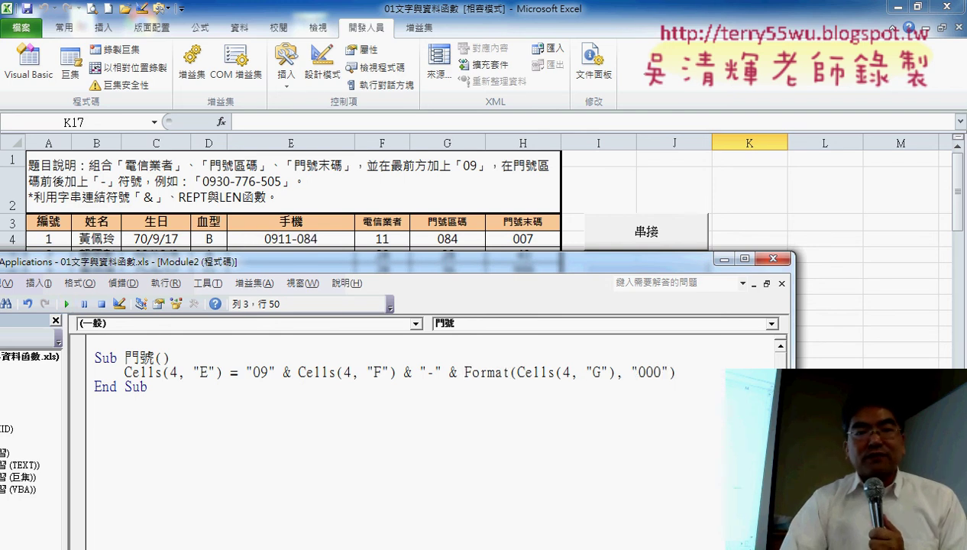
# Widen the editor and highlight the & "-" & Format(...) part of the line
pyautogui.moveTo(794, 306); pyautogui.dragTo(840, 306)
pyautogui.click(415, 402)
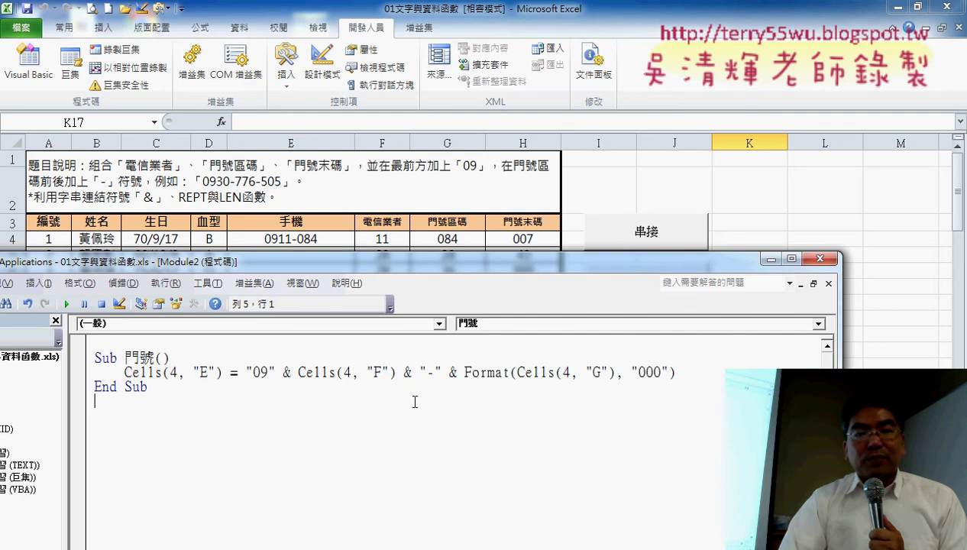
pyautogui.moveTo(396, 372); pyautogui.dragTo(677, 372)
pyautogui.rightClick(568, 379)
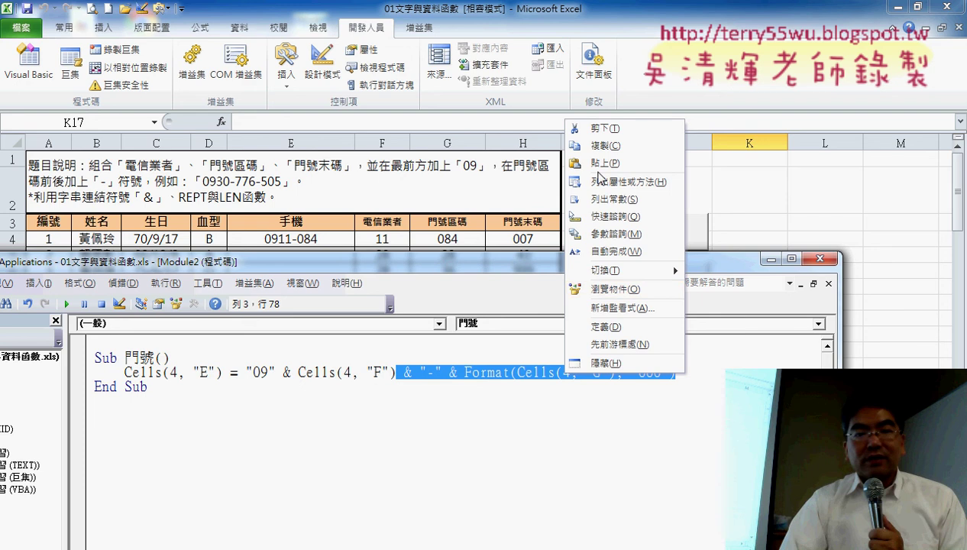
pyautogui.click(600, 145)
pyautogui.click(682, 372)
pyautogui.rightClick(690, 372)
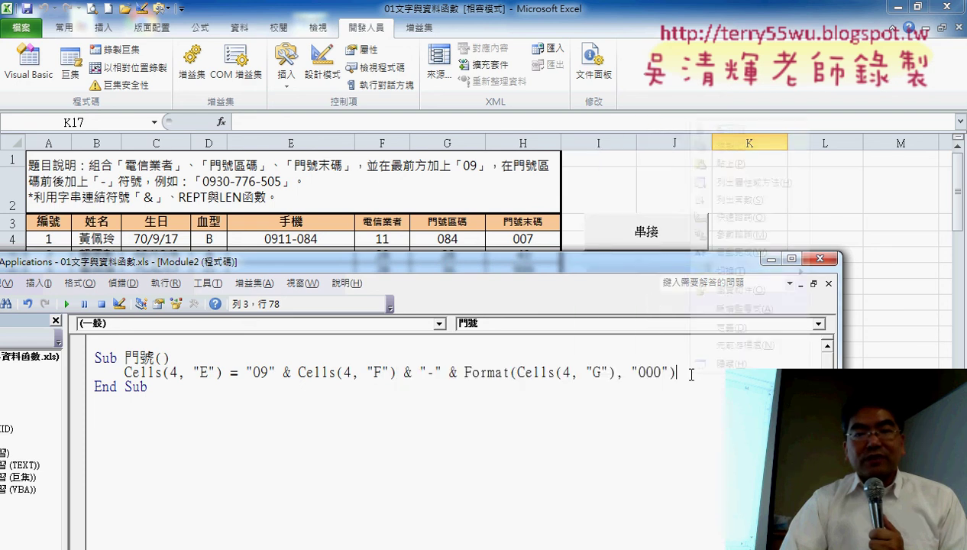
pyautogui.click(718, 165)
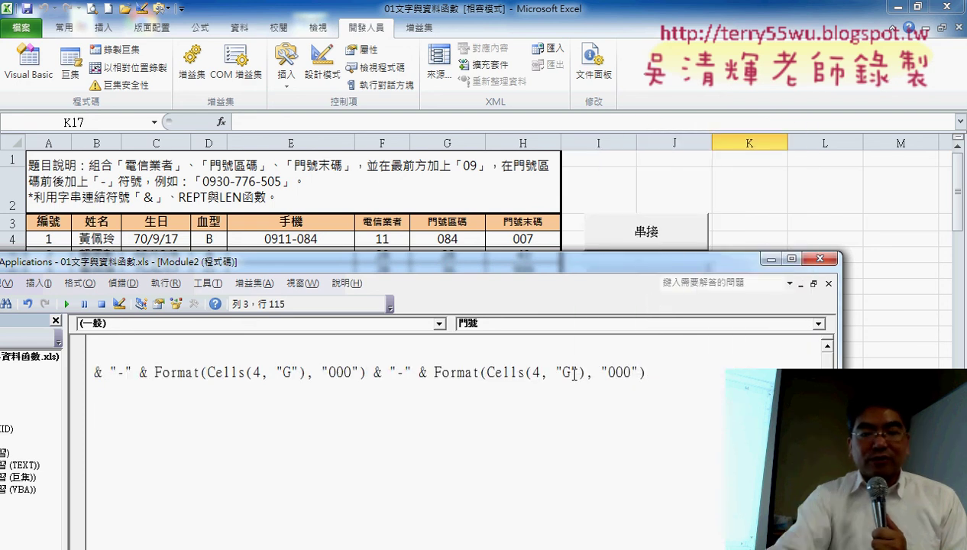
pyautogui.doubleClick(567, 372)
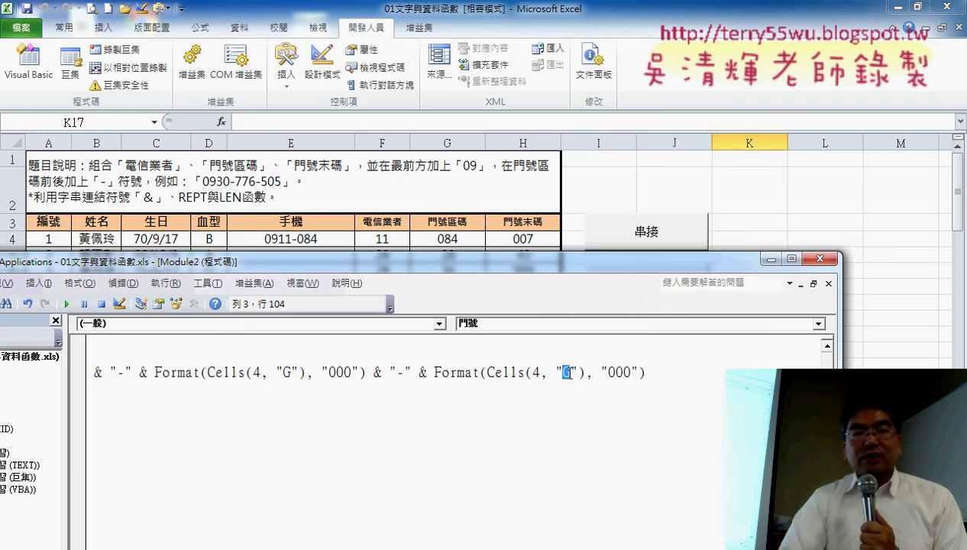
pyautogui.write('H')
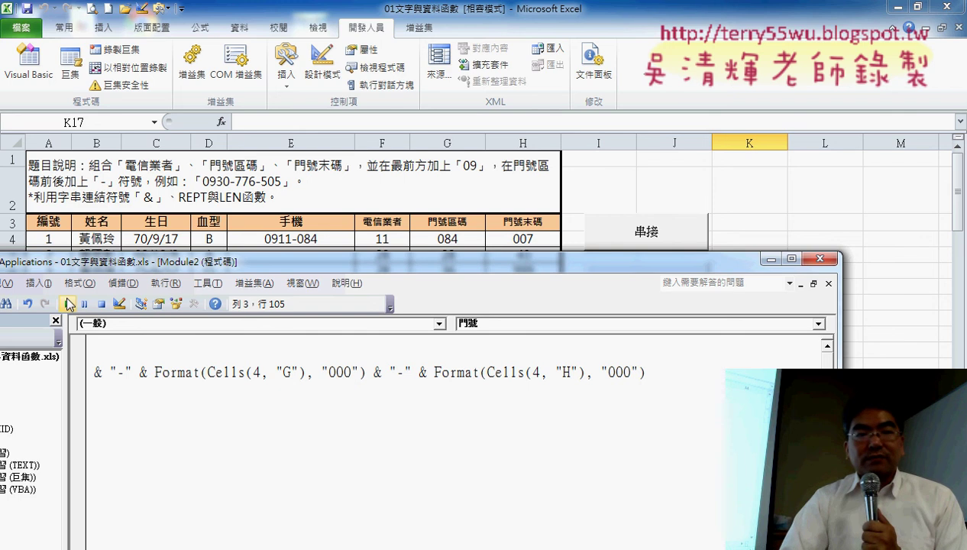
pyautogui.click(68, 306)
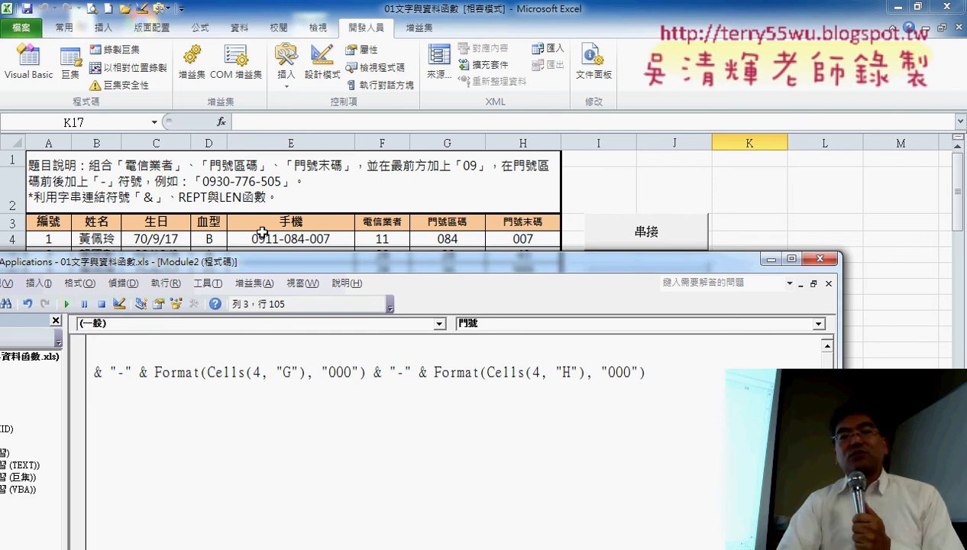
# Reposition and shrink the VBA editor, narrow the project pane, and bring the PowerPoint slides forward
pyautogui.moveTo(305, 256); pyautogui.dragTo(469, 255)
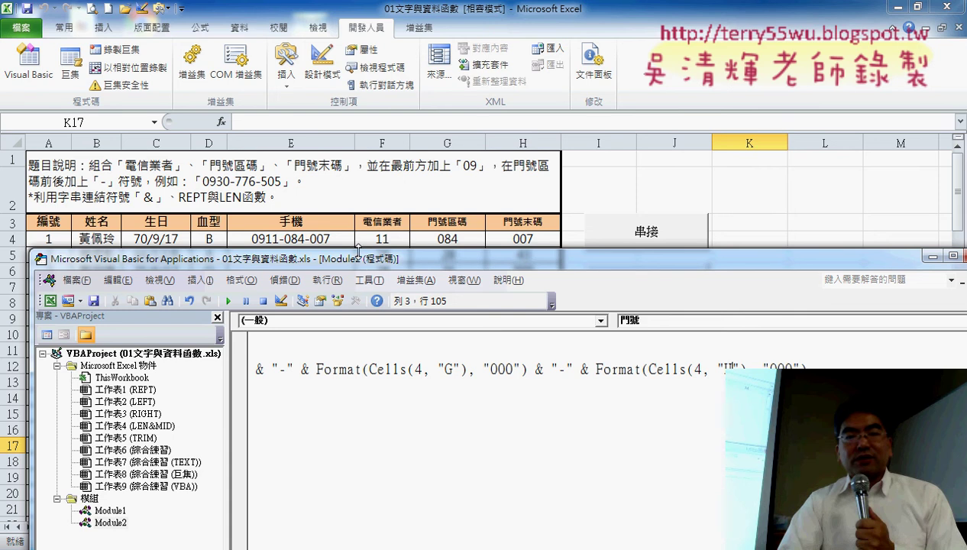
pyautogui.moveTo(359, 251)
pyautogui.mouseDown()
pyautogui.moveTo(369, 405)
pyautogui.moveTo(362, 241)
pyautogui.mouseUp()
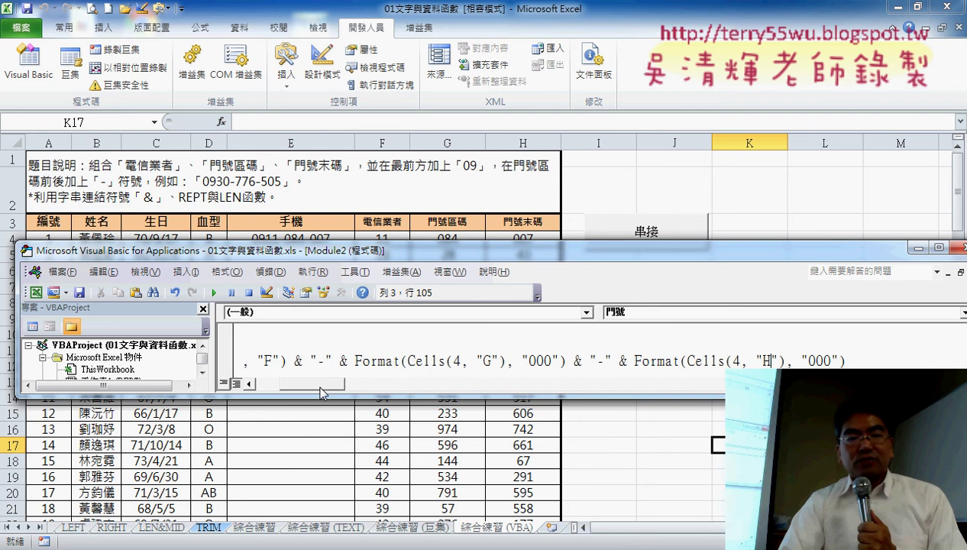
pyautogui.moveTo(321, 393); pyautogui.dragTo(298, 390)
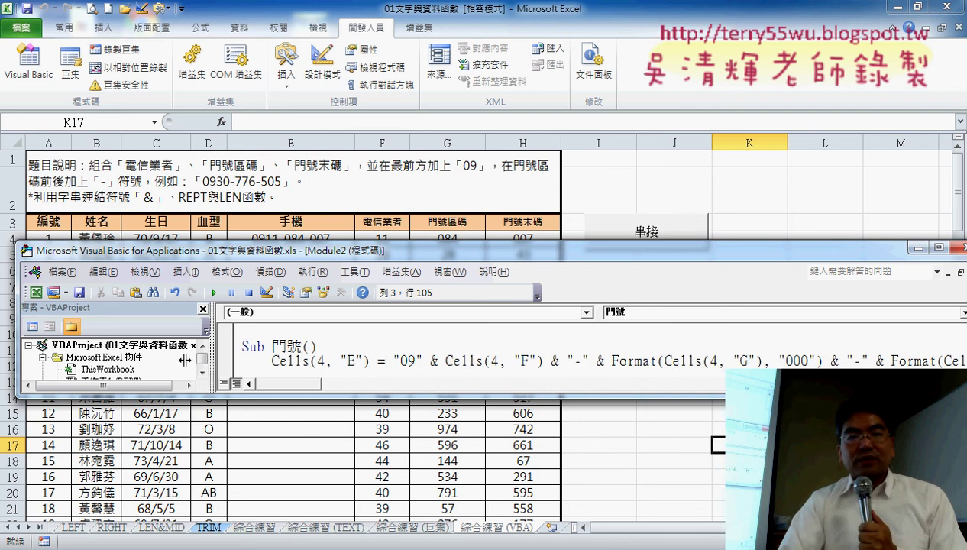
pyautogui.moveTo(184, 360); pyautogui.dragTo(124, 360)
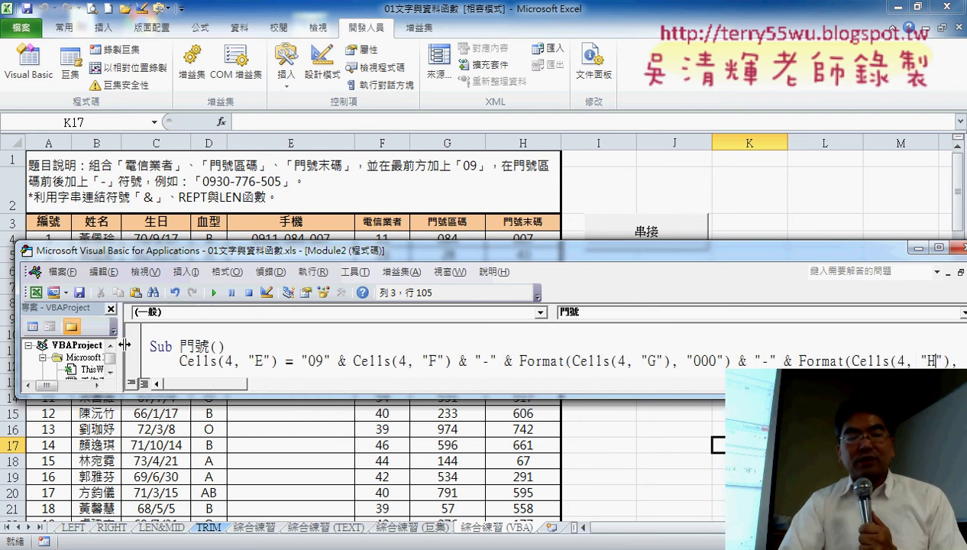
pyautogui.moveTo(124, 344); pyautogui.dragTo(99, 350)
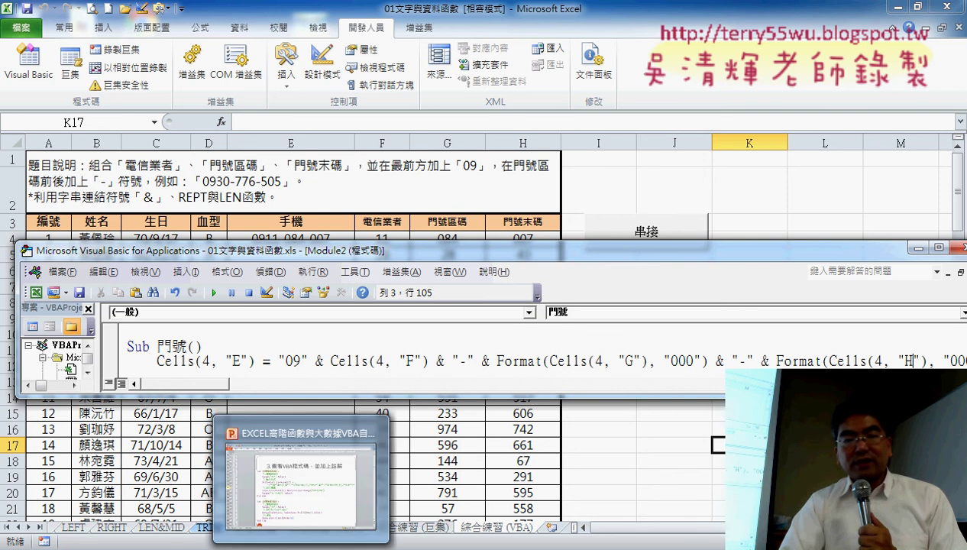
pyautogui.click(300, 485)
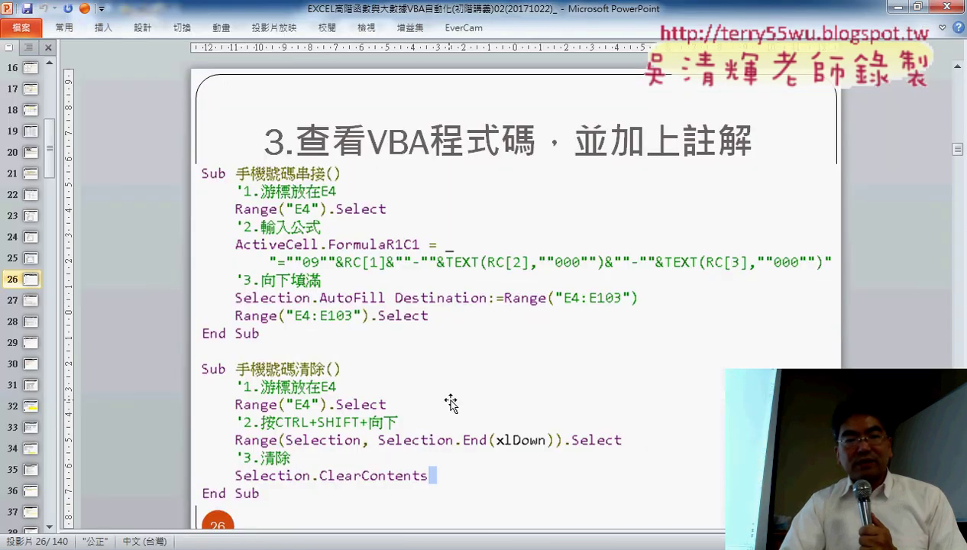
# Scroll the slides to slide 29 SUB副程式, then minimize PowerPoint to return to Excel
pyautogui.scroll(-1, 451, 403)
pyautogui.scroll(-2, 451, 403)
pyautogui.scroll(-3, 451, 403)
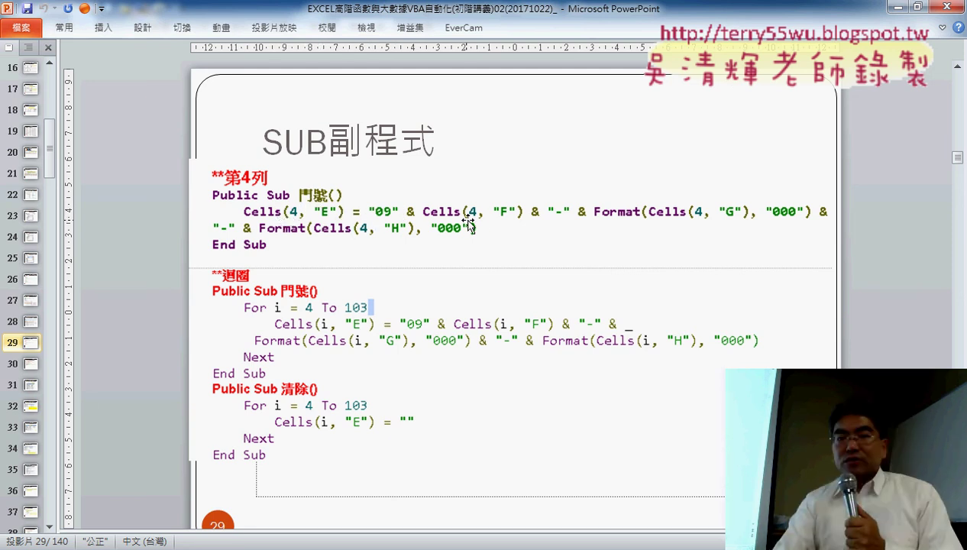
pyautogui.click(896, 7)
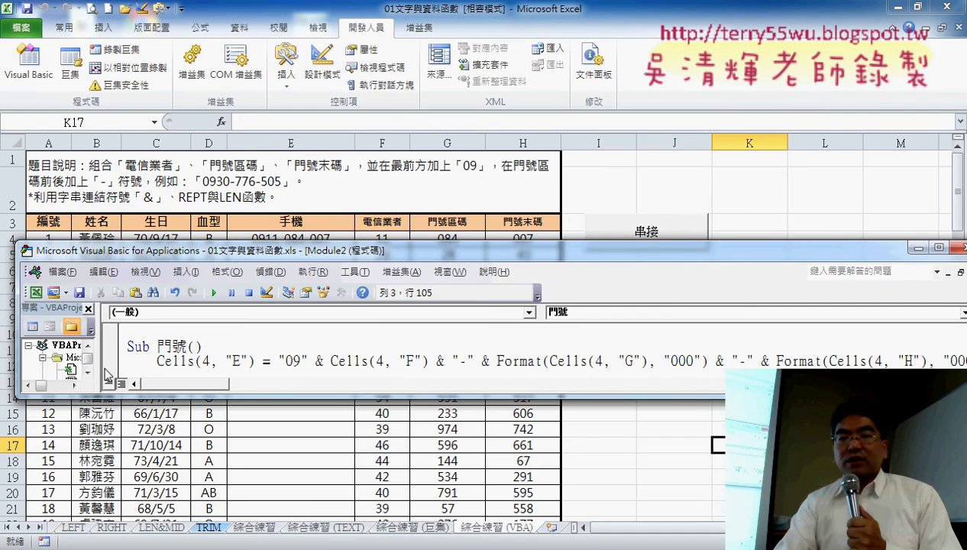
pyautogui.moveTo(104, 372); pyautogui.dragTo(79, 372)
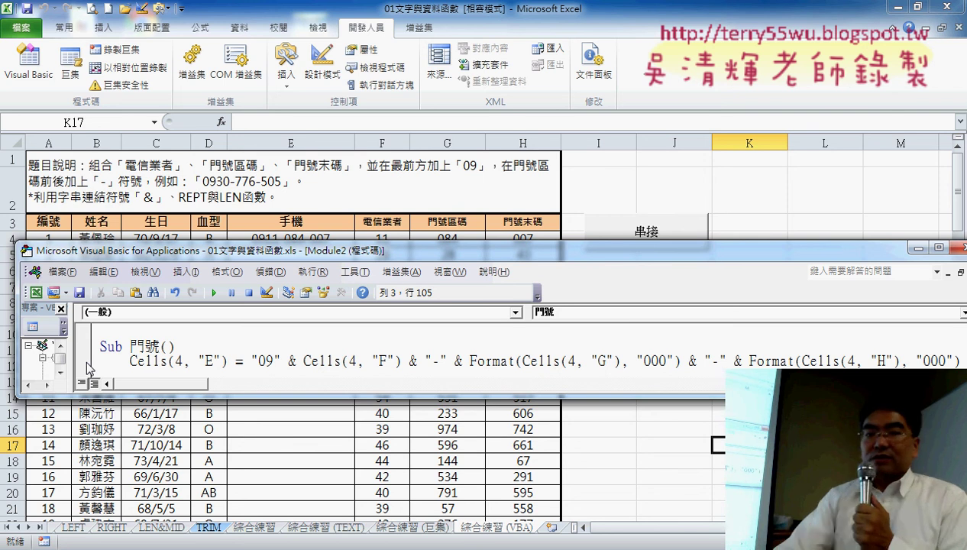
pyautogui.moveTo(313, 257); pyautogui.dragTo(311, 266)
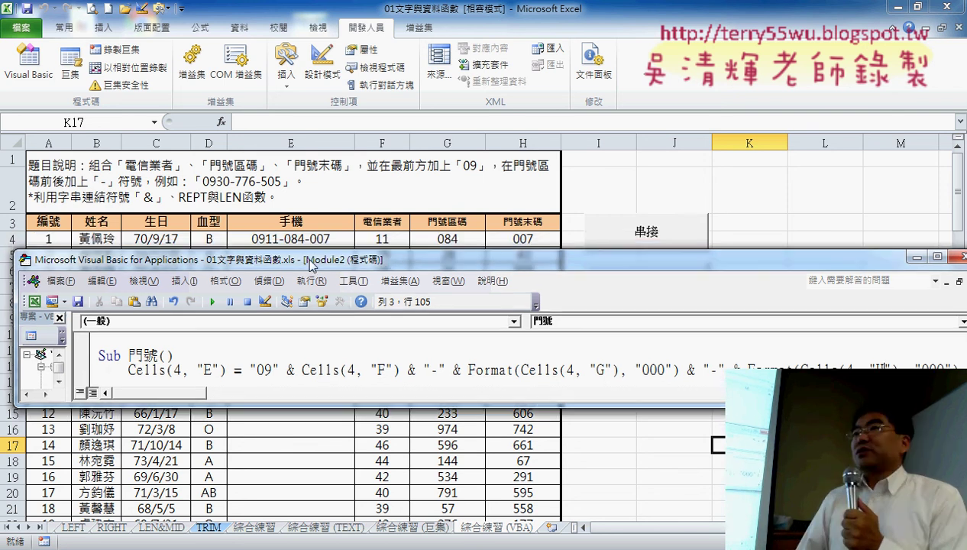